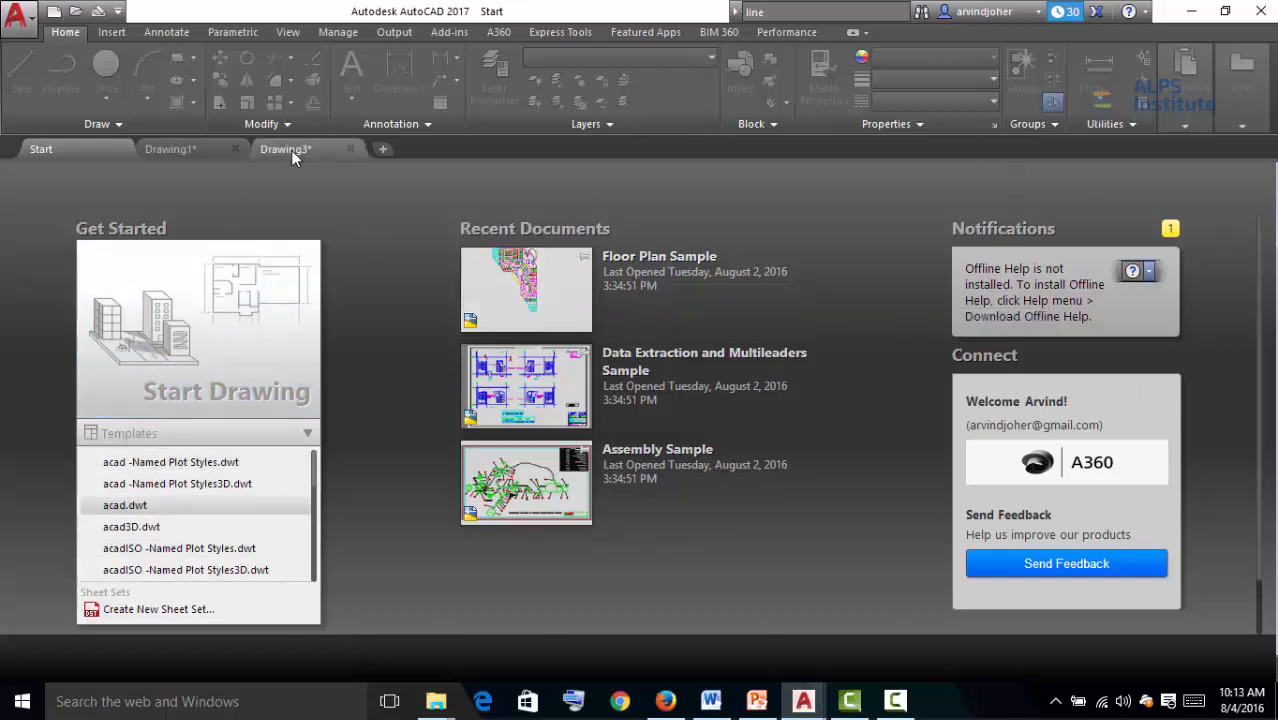
# Switch between Drawing3 and the Start tab, hovering over the open drawing file tabs
pyautogui.moveTo(291, 150)
pyautogui.click(134, 224)
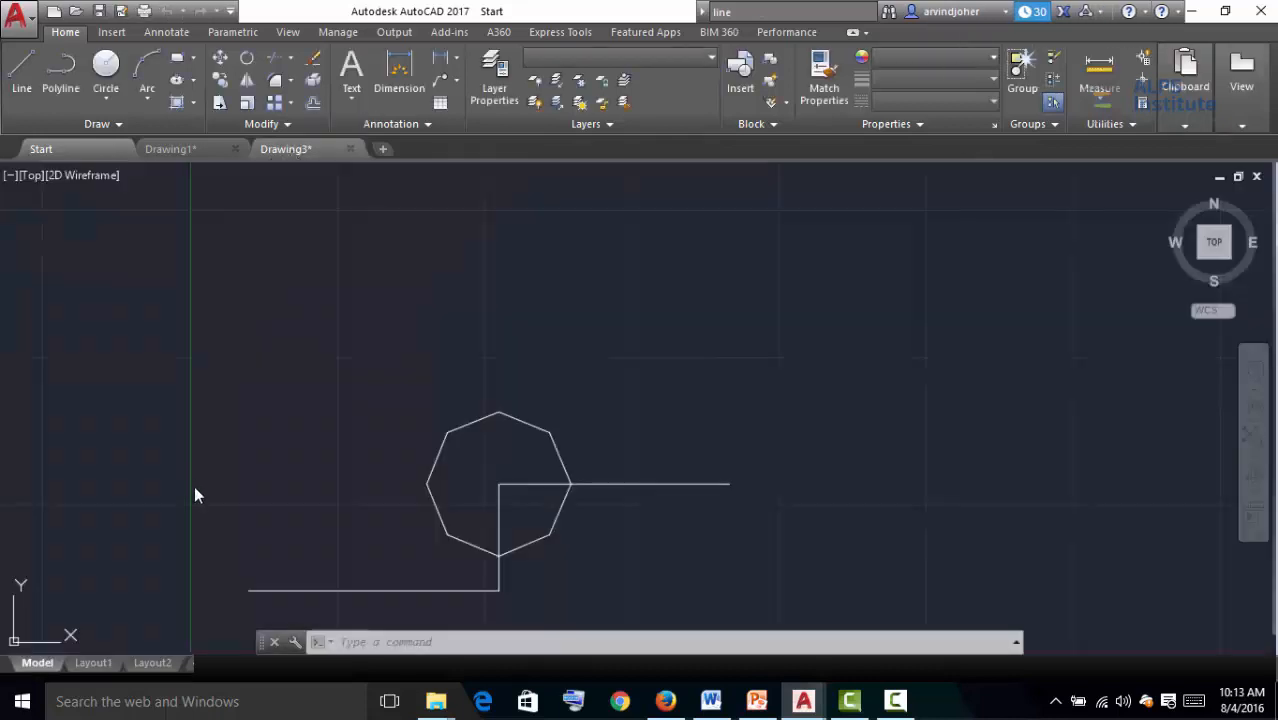
pyautogui.click(60, 149)
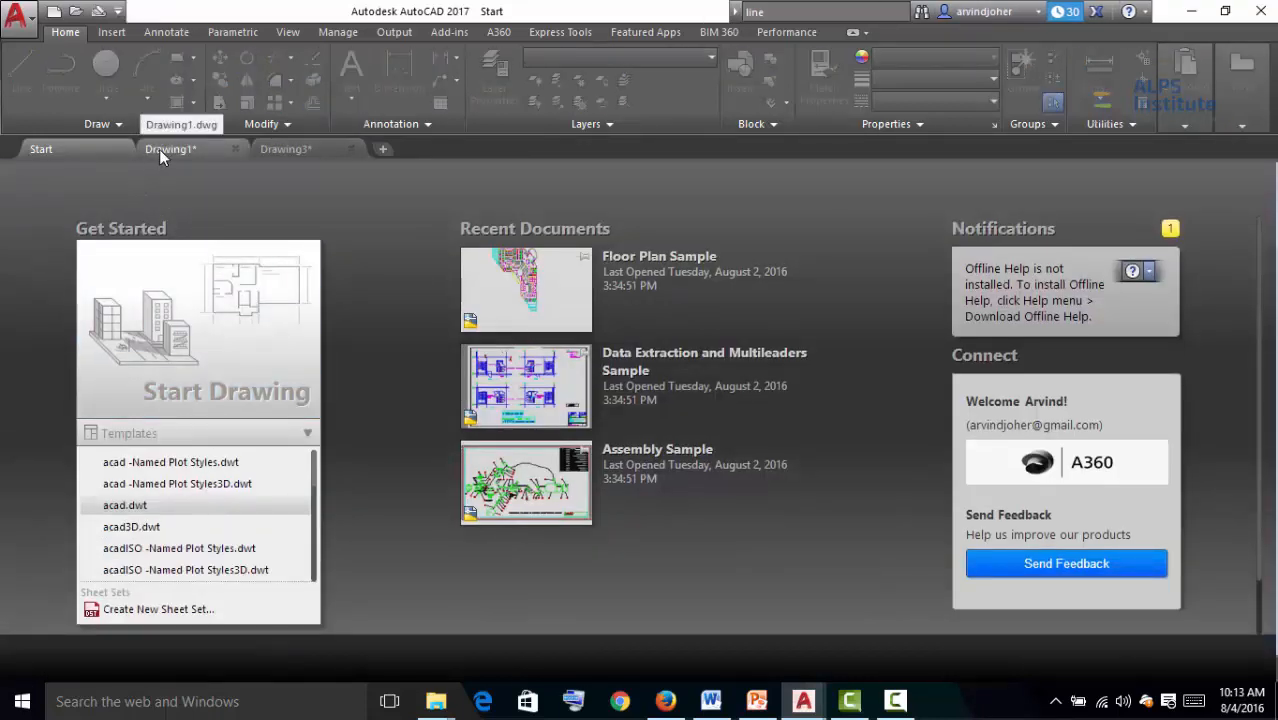
pyautogui.moveTo(159, 149)
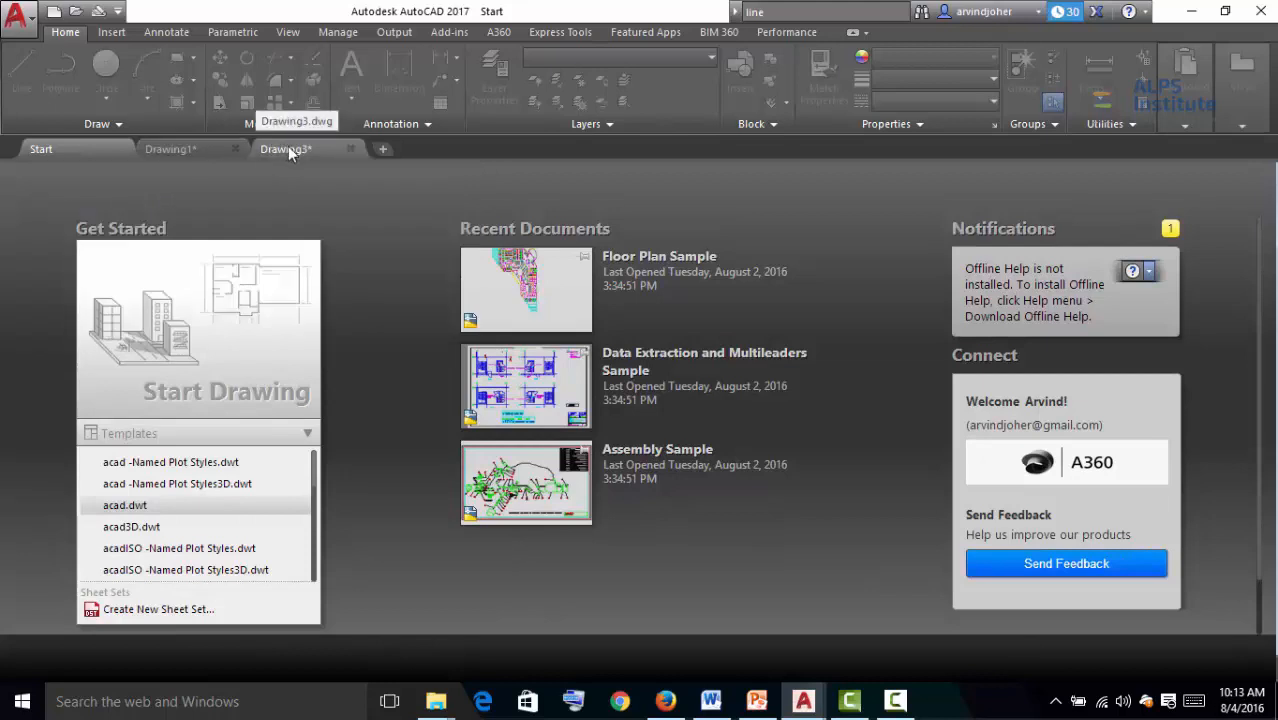
pyautogui.moveTo(285, 152)
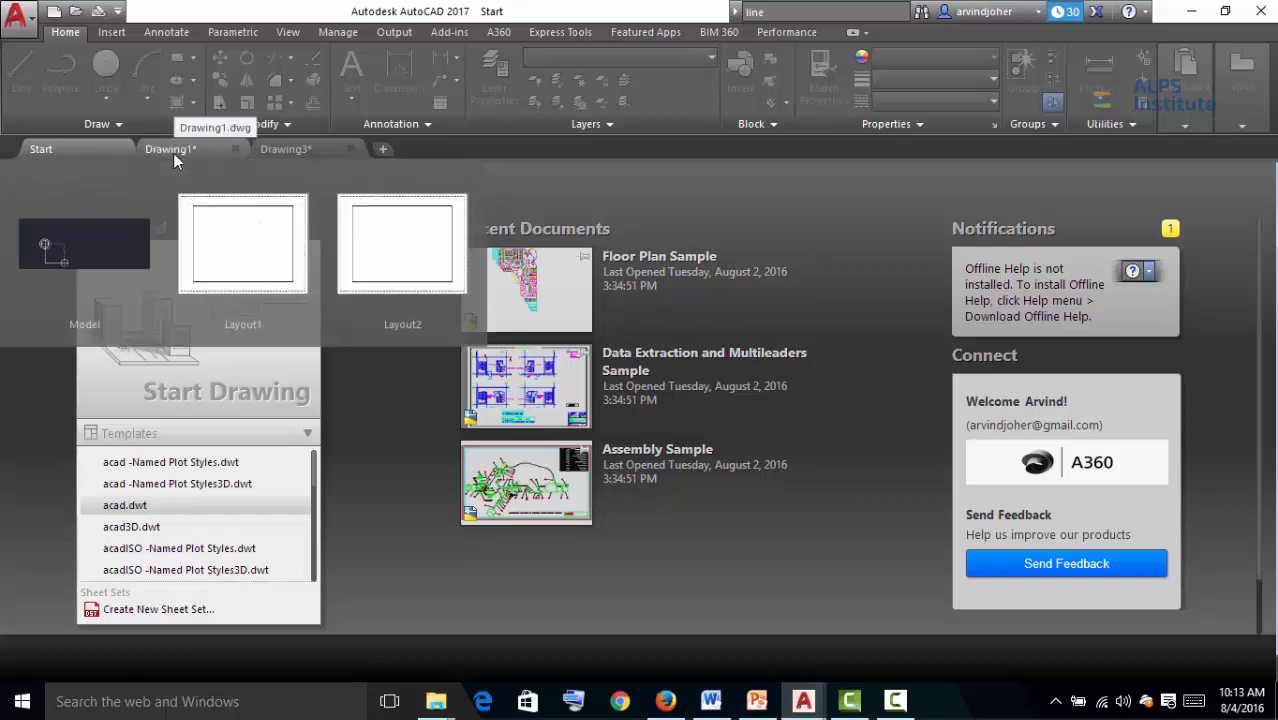
# Open Drawing1's model space from its tab preview, then return to the Drawing3 tab
pyautogui.click(108, 238)
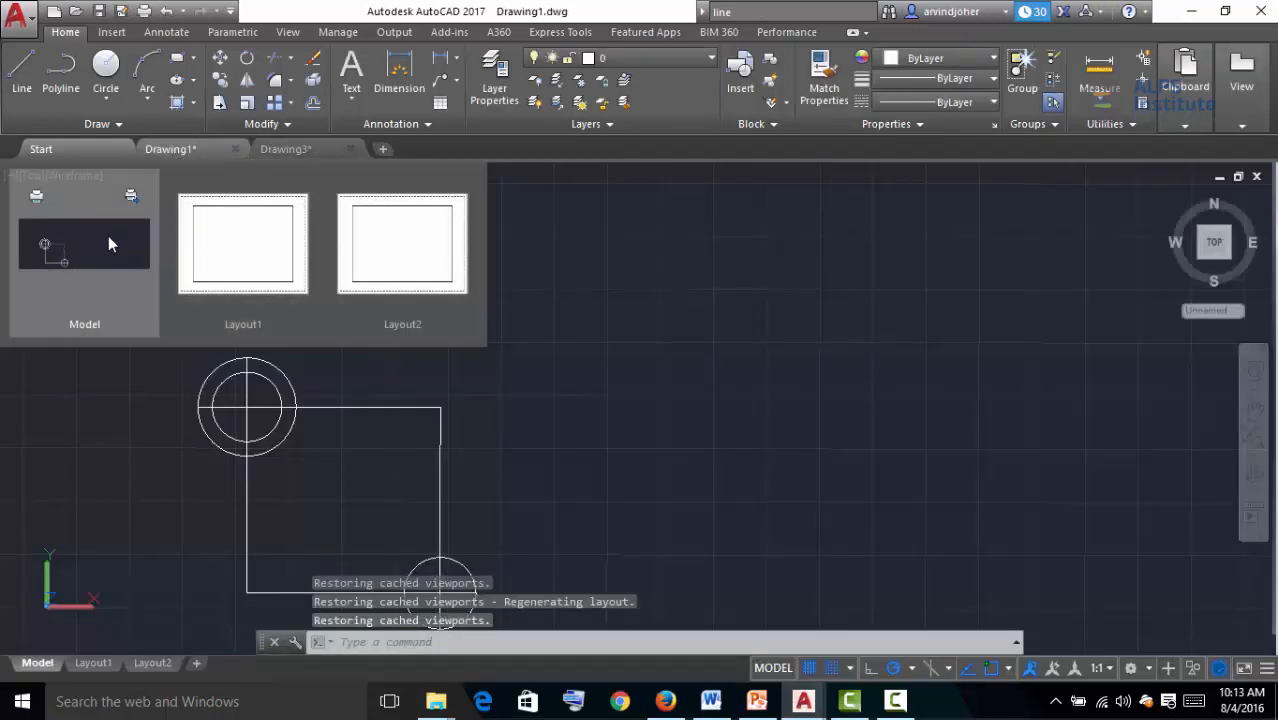
pyautogui.click(251, 231)
pyautogui.moveTo(370, 240)
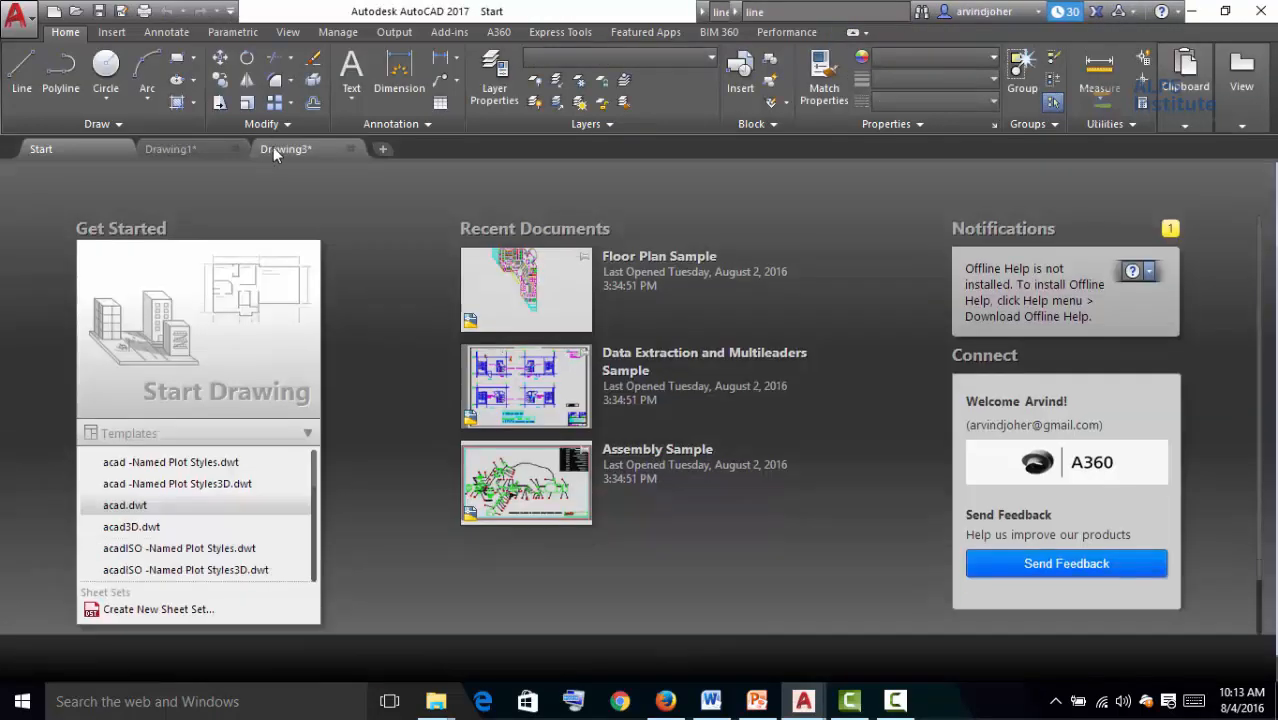
pyautogui.click(273, 147)
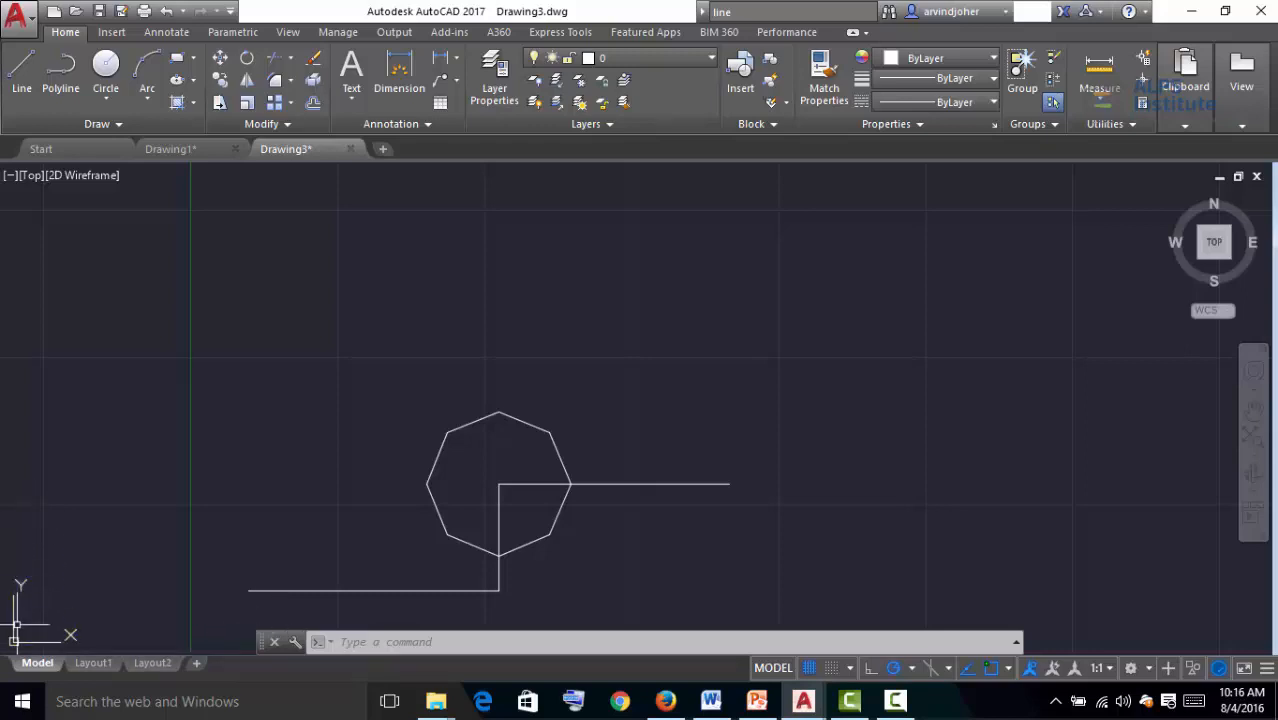
# Pan and zoom around the Drawing3 model to inspect the octagon and lines
pyautogui.moveTo(241, 610); pyautogui.dragTo(167, 612, button='middle')
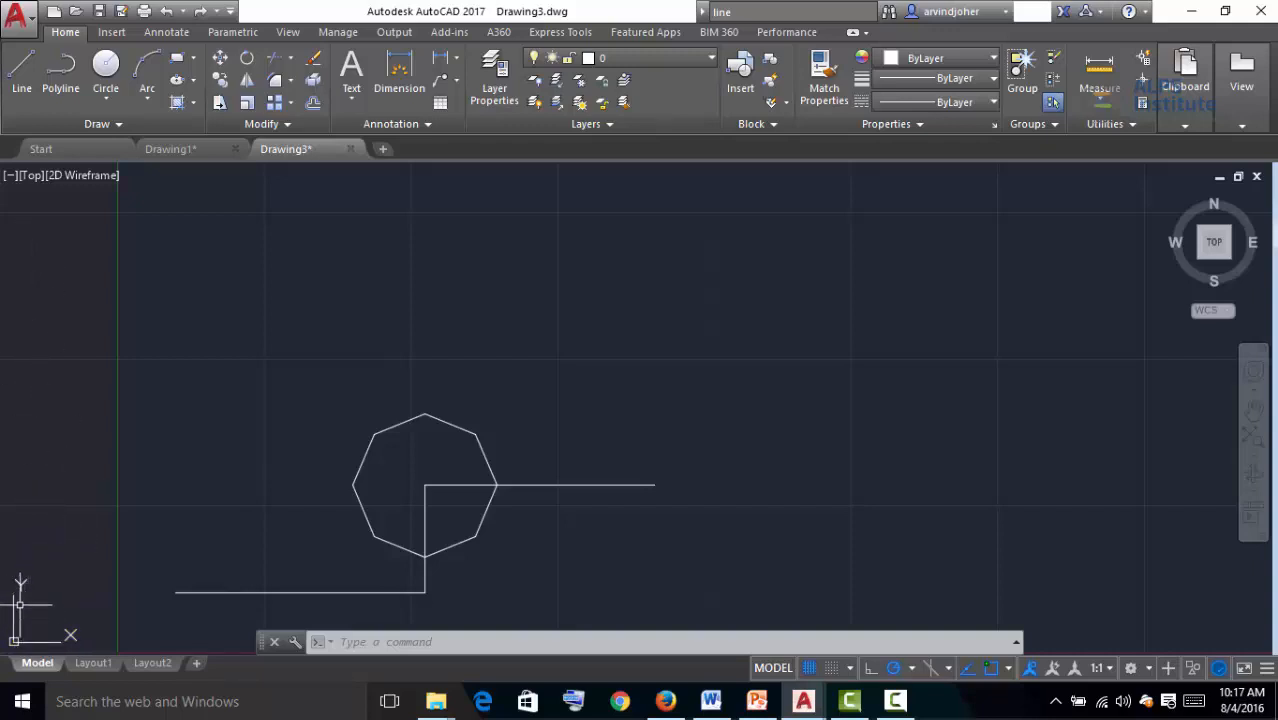
pyautogui.scroll(2, 20, 600)
pyautogui.scroll(-6, 113, 583)
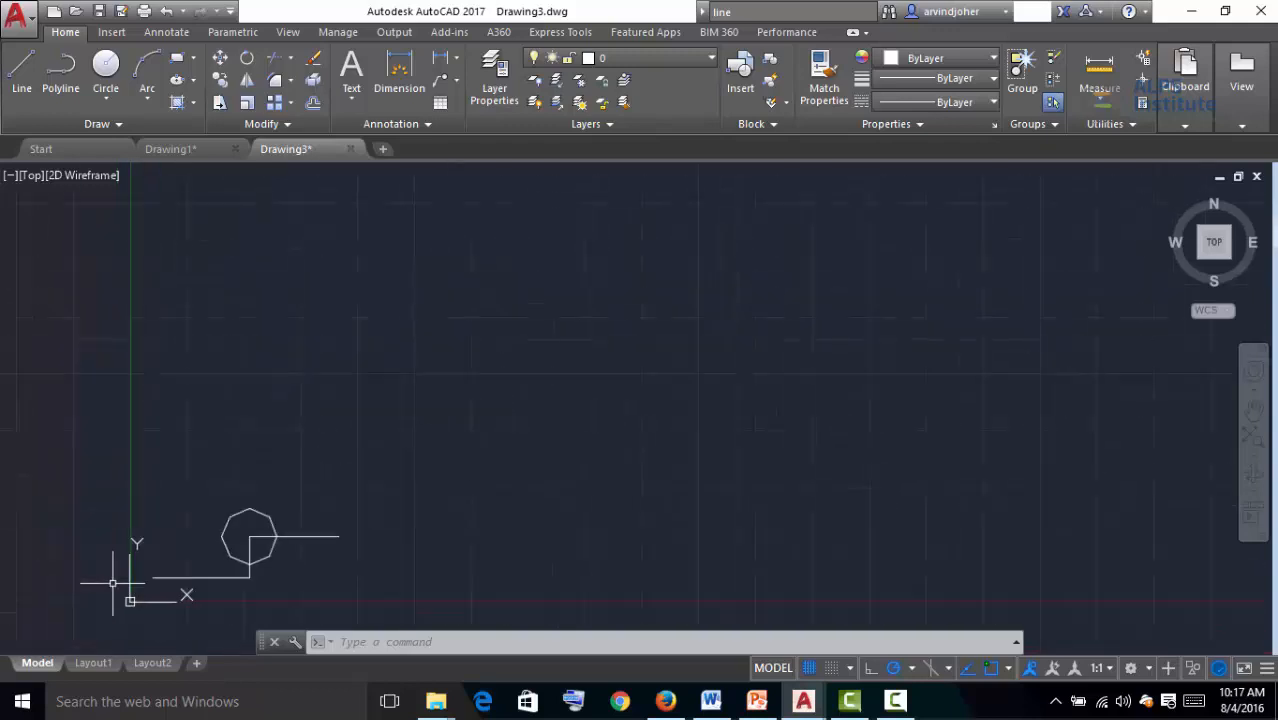
pyautogui.scroll(-4, 113, 583)
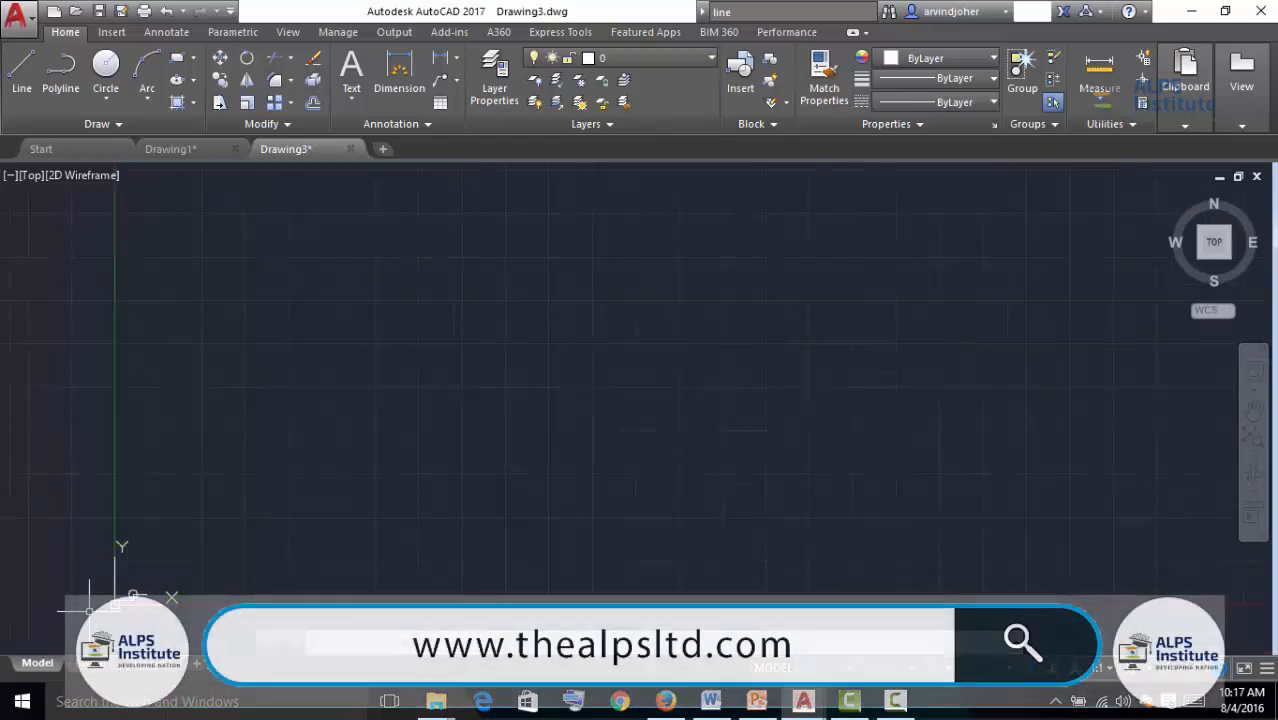
pyautogui.scroll(-3, 70, 622)
pyautogui.scroll(8, 70, 622)
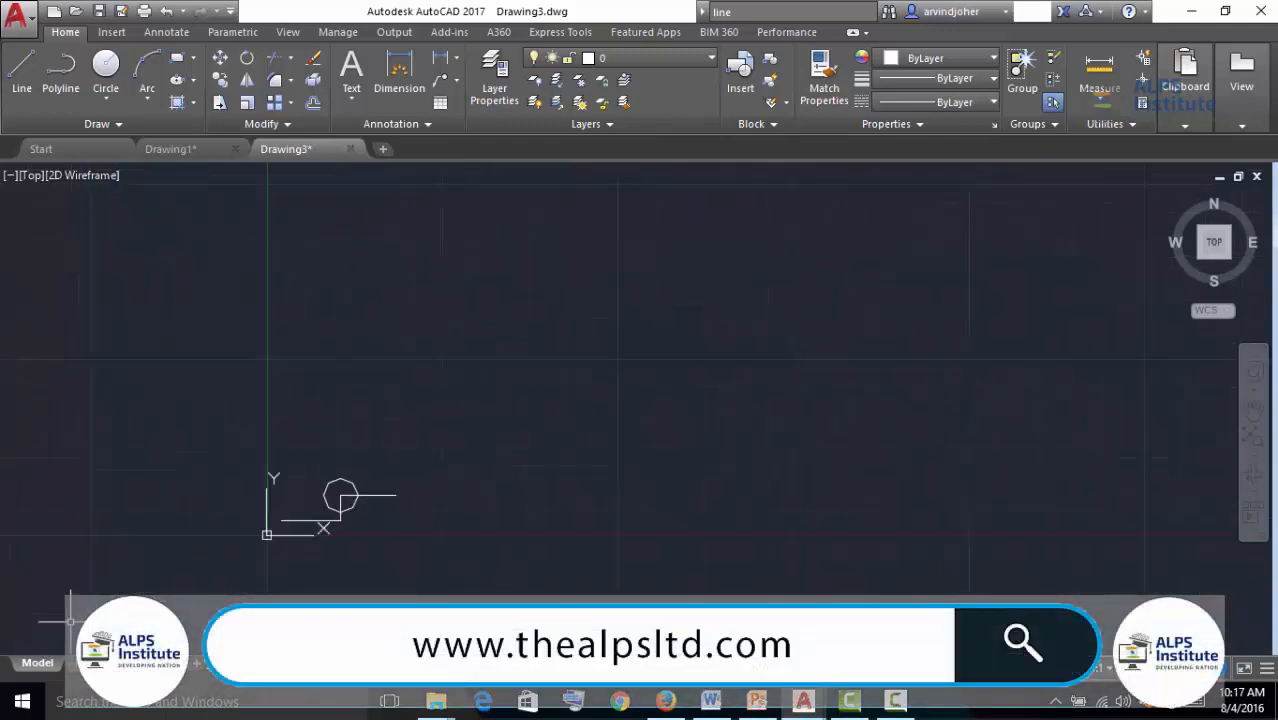
pyautogui.scroll(4, 70, 622)
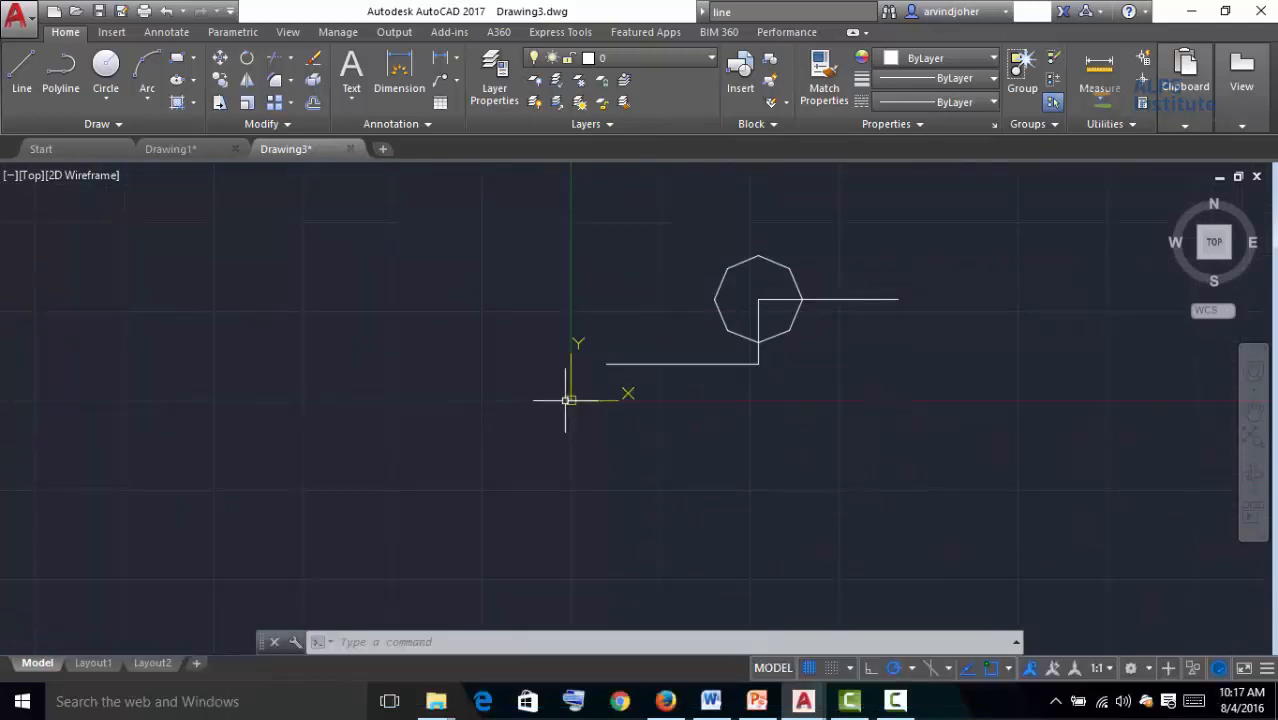
pyautogui.click(571, 401)
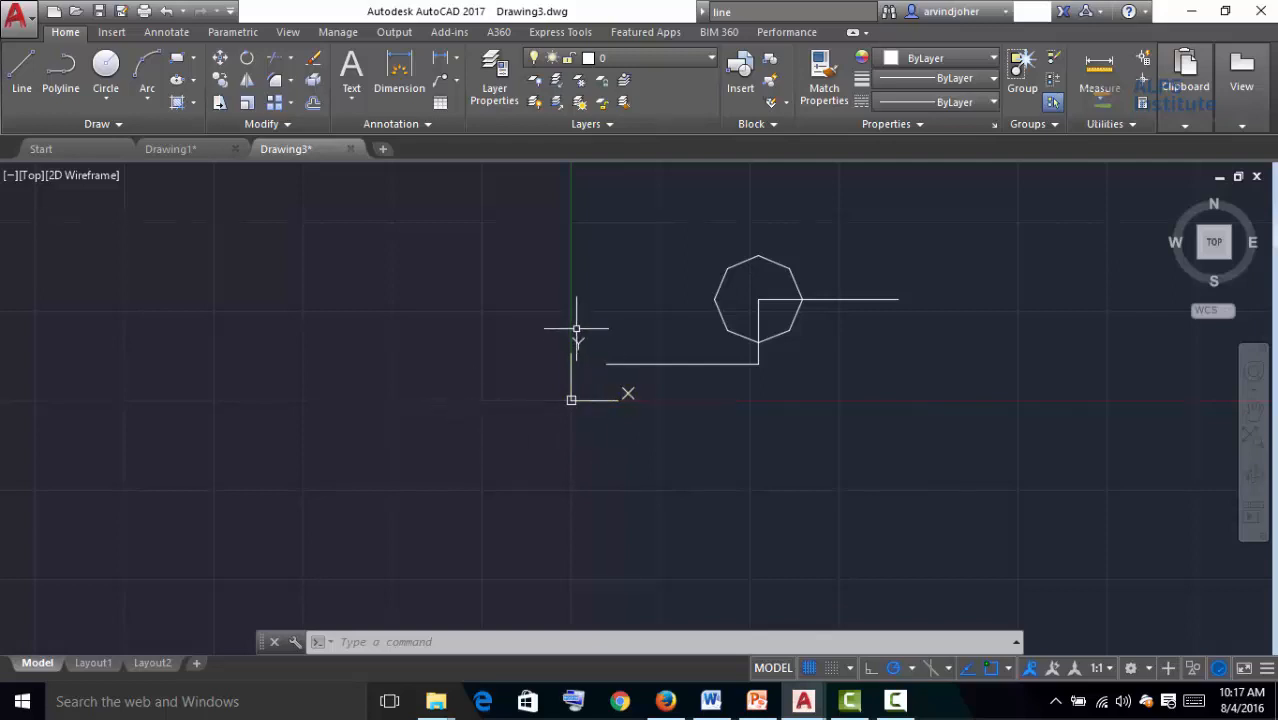
pyautogui.moveTo(969, 283); pyautogui.dragTo(859, 308, button='middle')
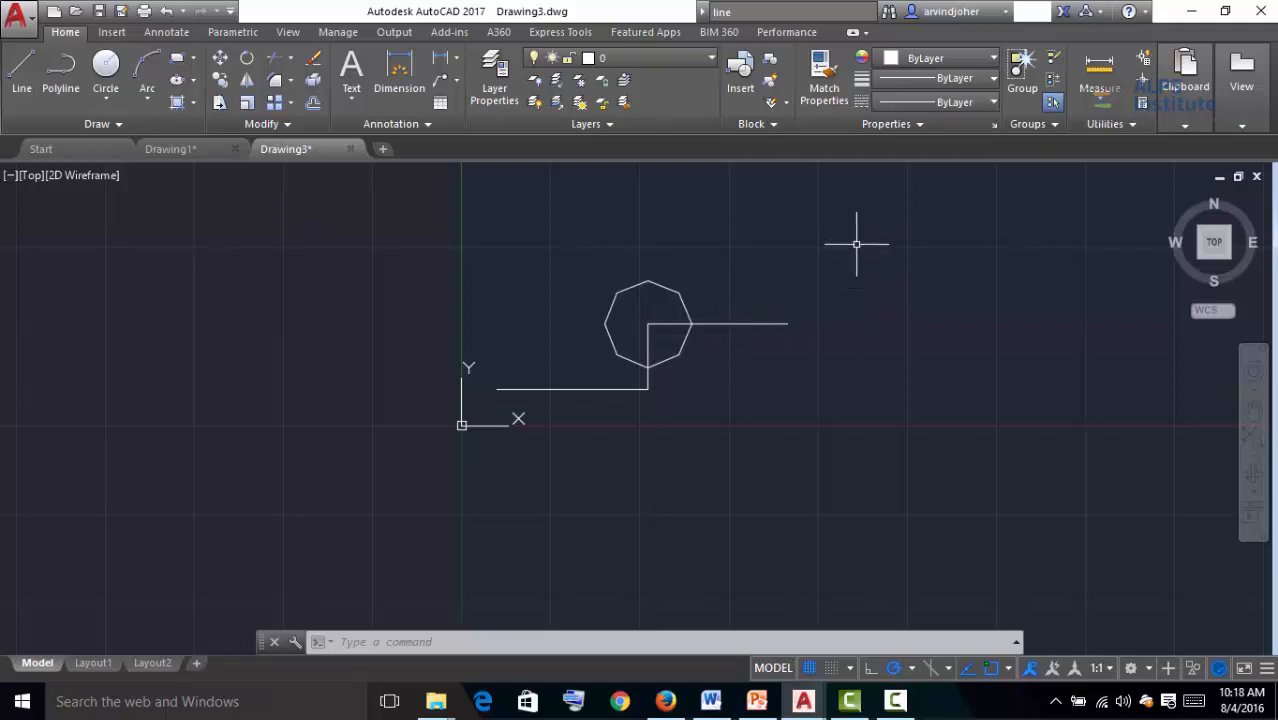
pyautogui.scroll(4, 773, 266)
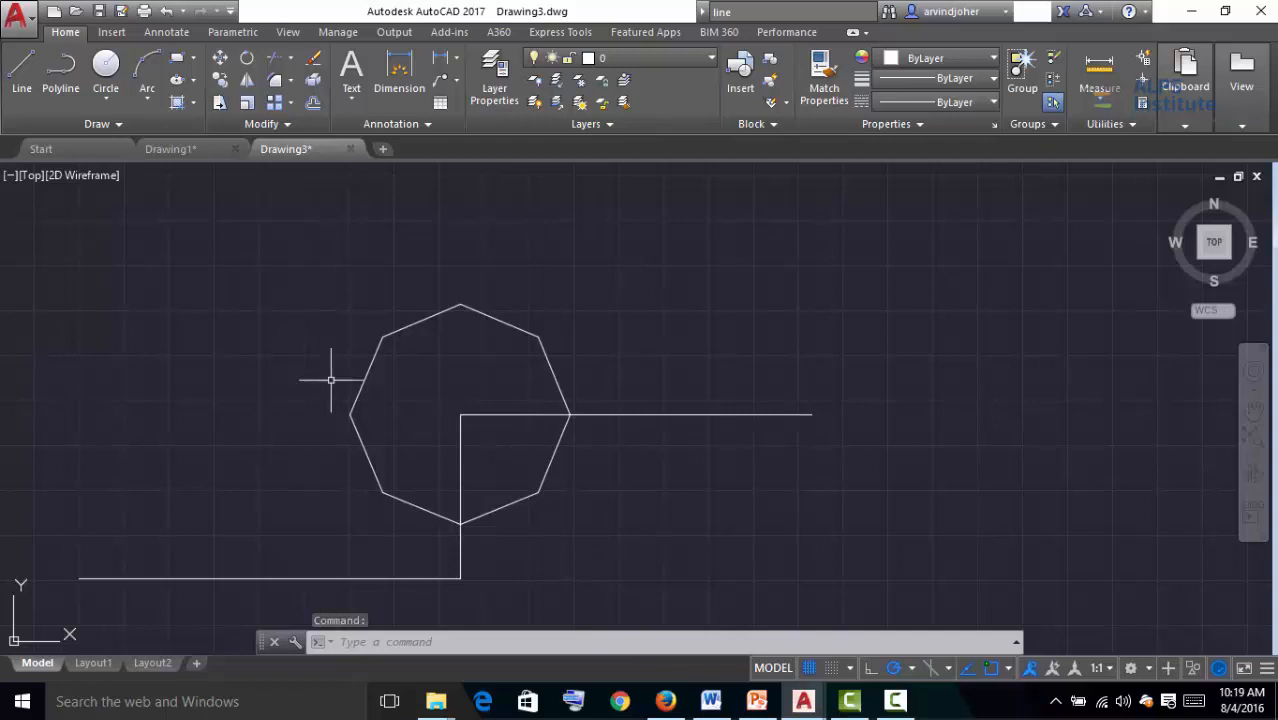
# Open Drawing1 in Layout1, then switch back to its model space
pyautogui.click(173, 153)
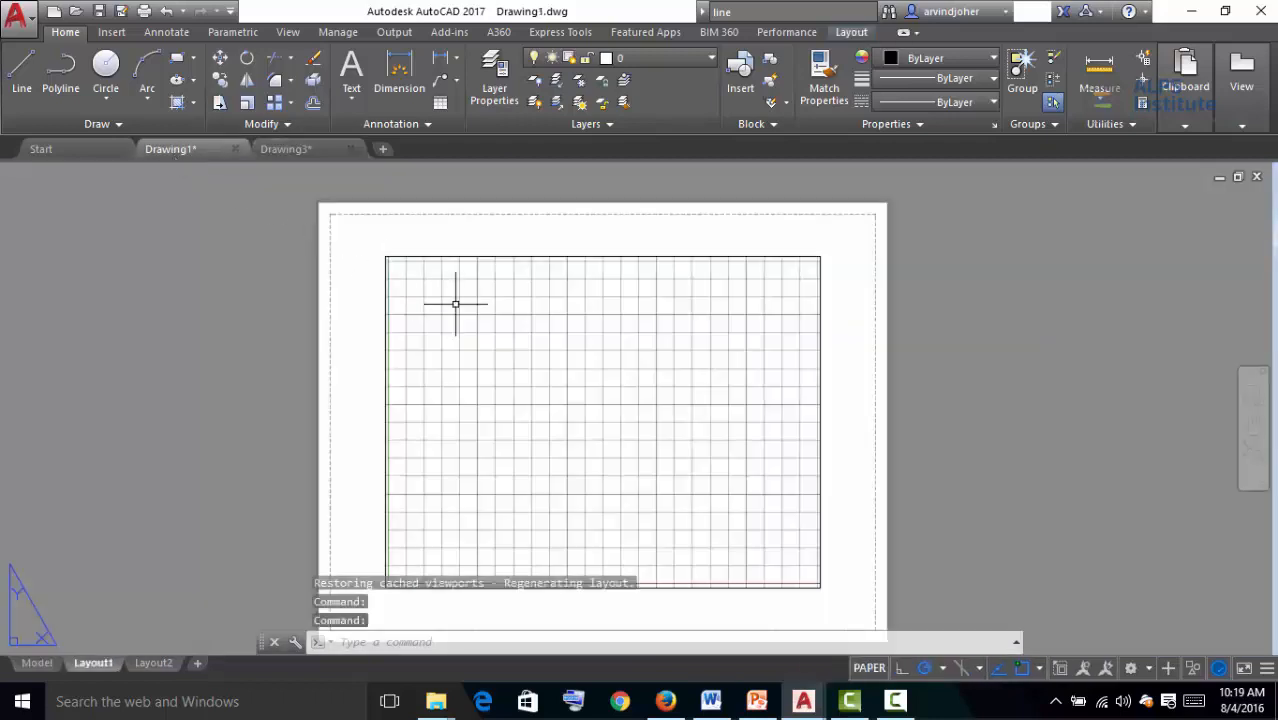
pyautogui.click(37, 665)
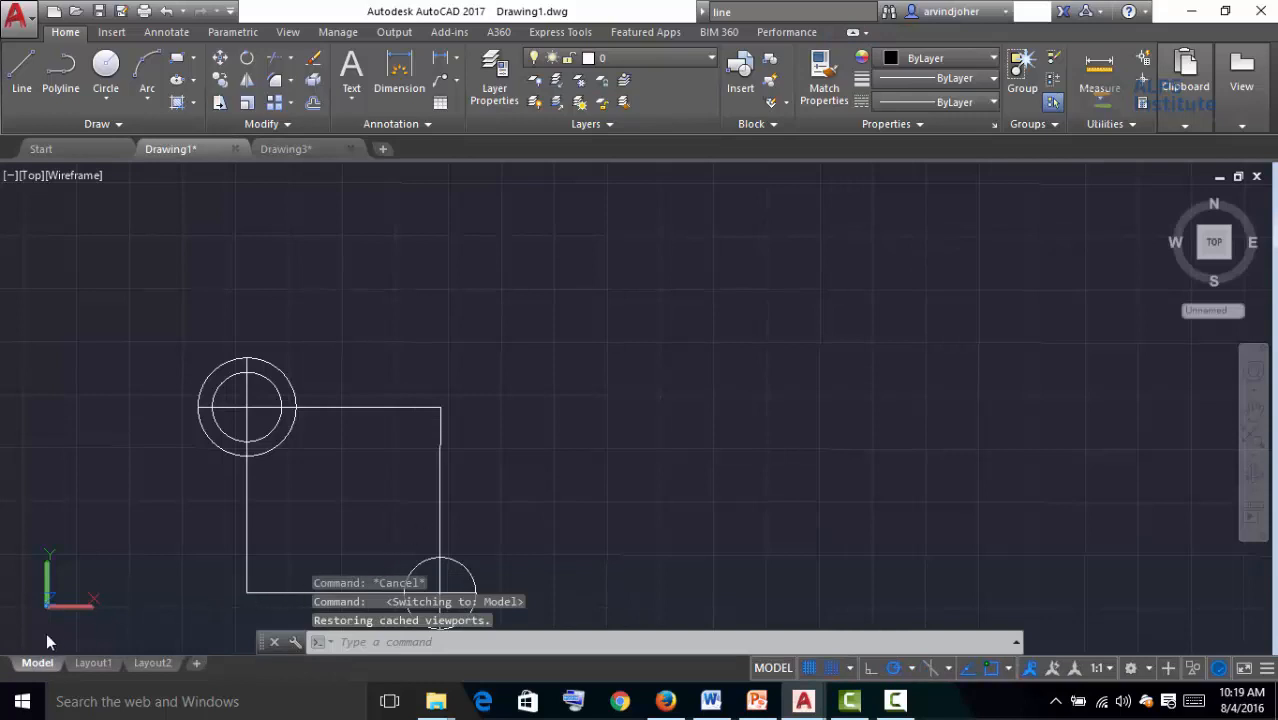
pyautogui.scroll(-1, 34, 621)
pyautogui.scroll(4, 34, 621)
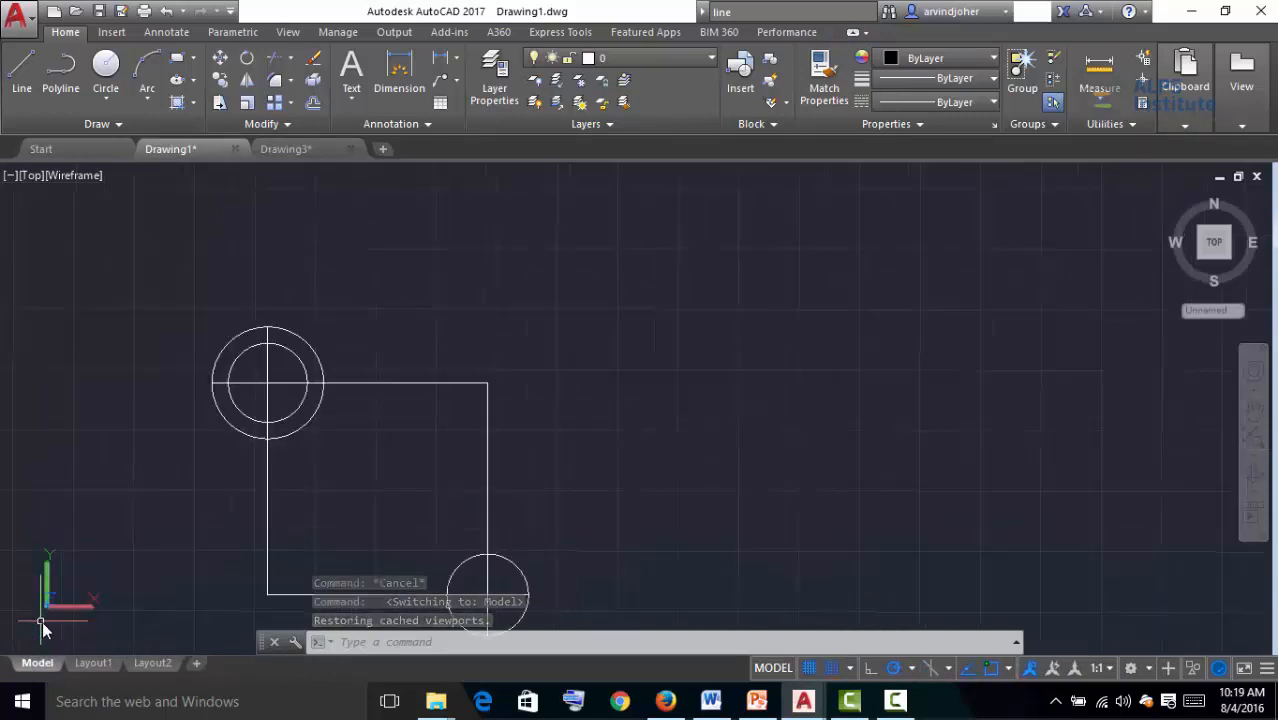
pyautogui.scroll(2, 60, 610)
pyautogui.scroll(-5, 66, 616)
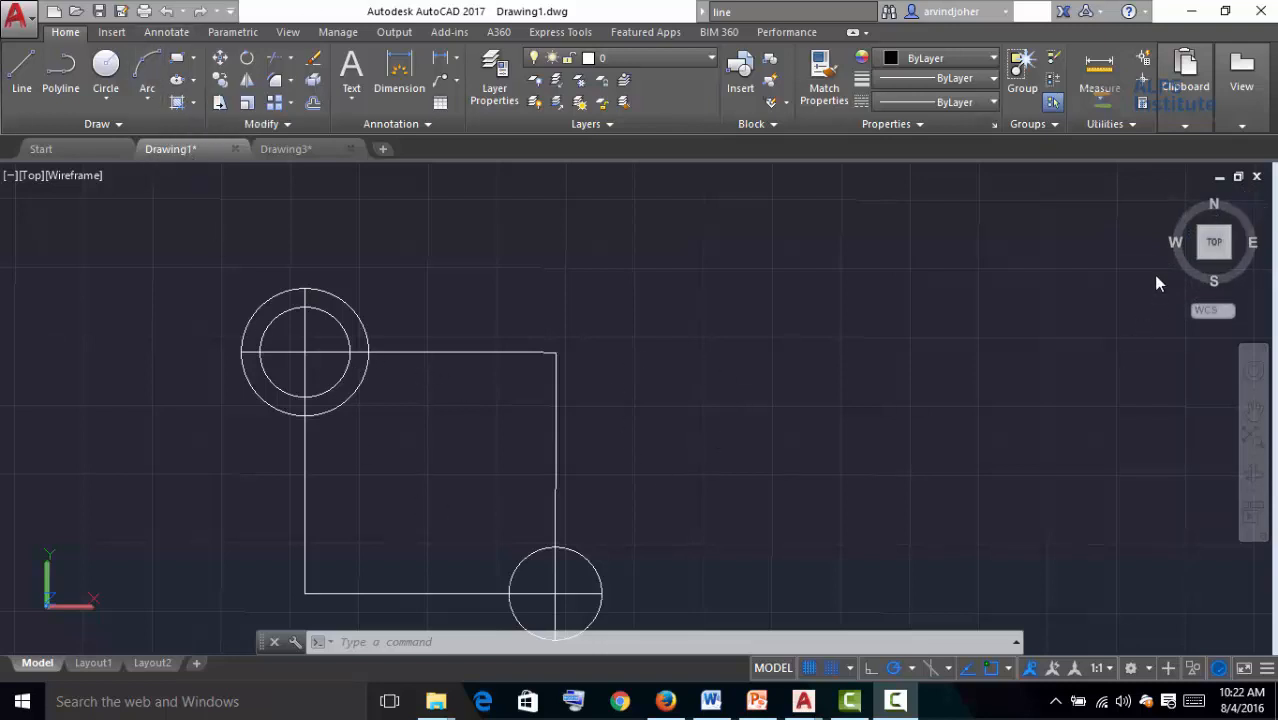
# Open the WCS menu, then switch through the Left, Front and Top views with the ViewCube
pyautogui.click(1221, 311)
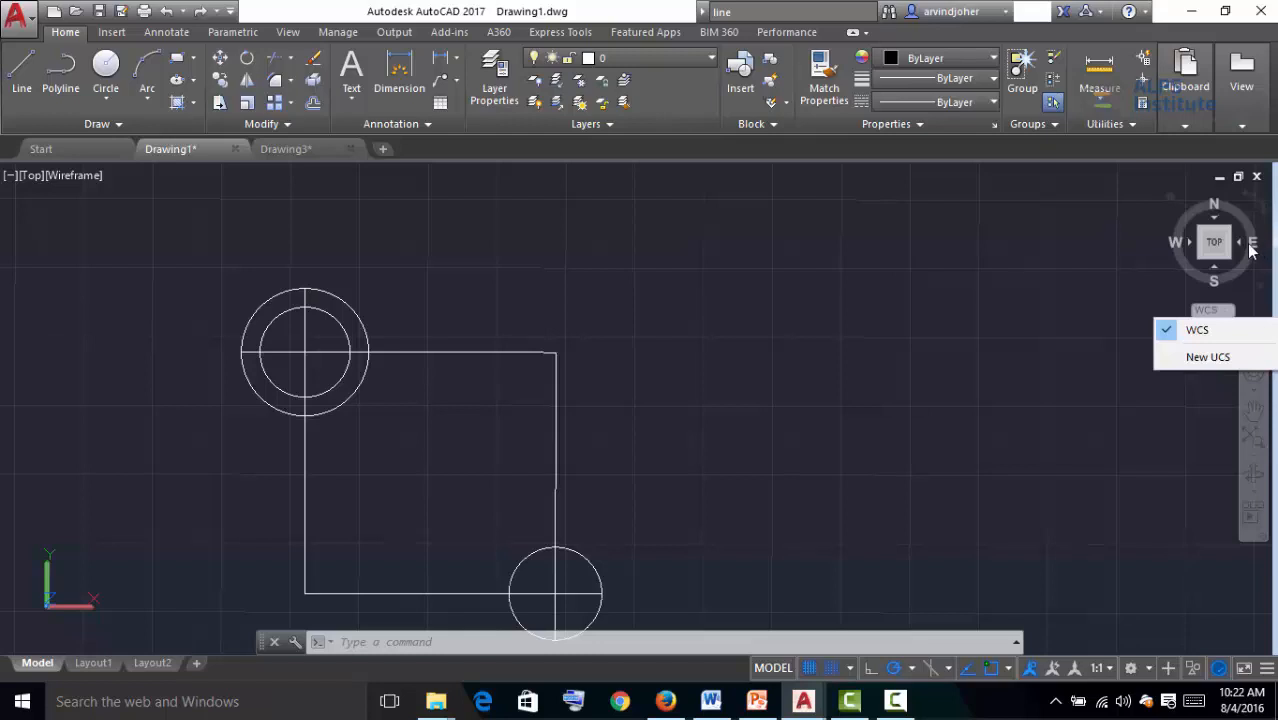
pyautogui.click(1195, 250)
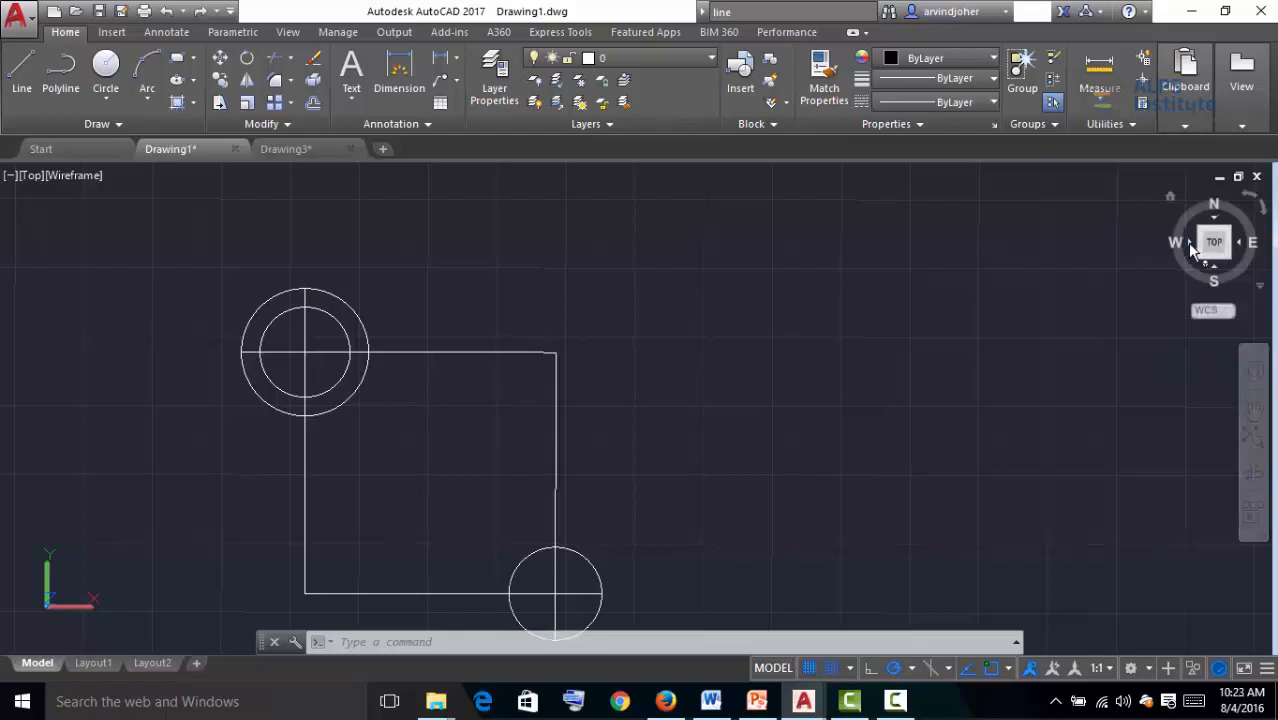
pyautogui.click(1190, 246)
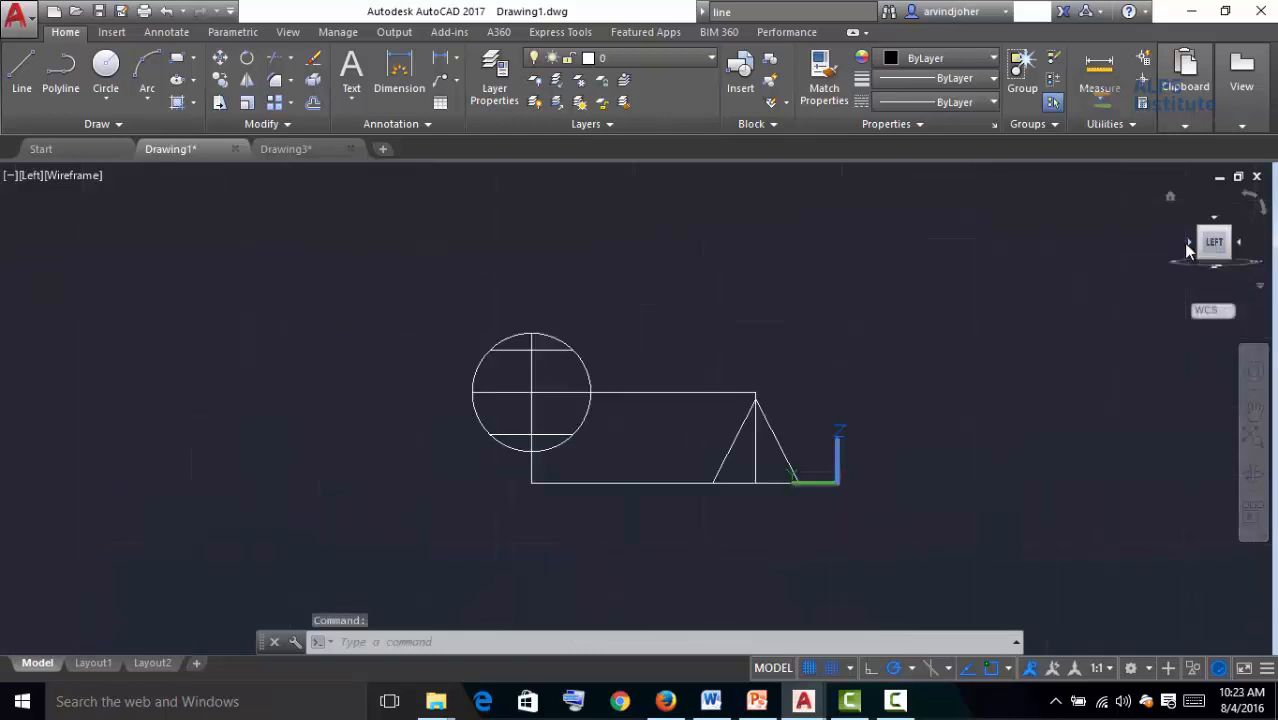
pyautogui.click(1240, 246)
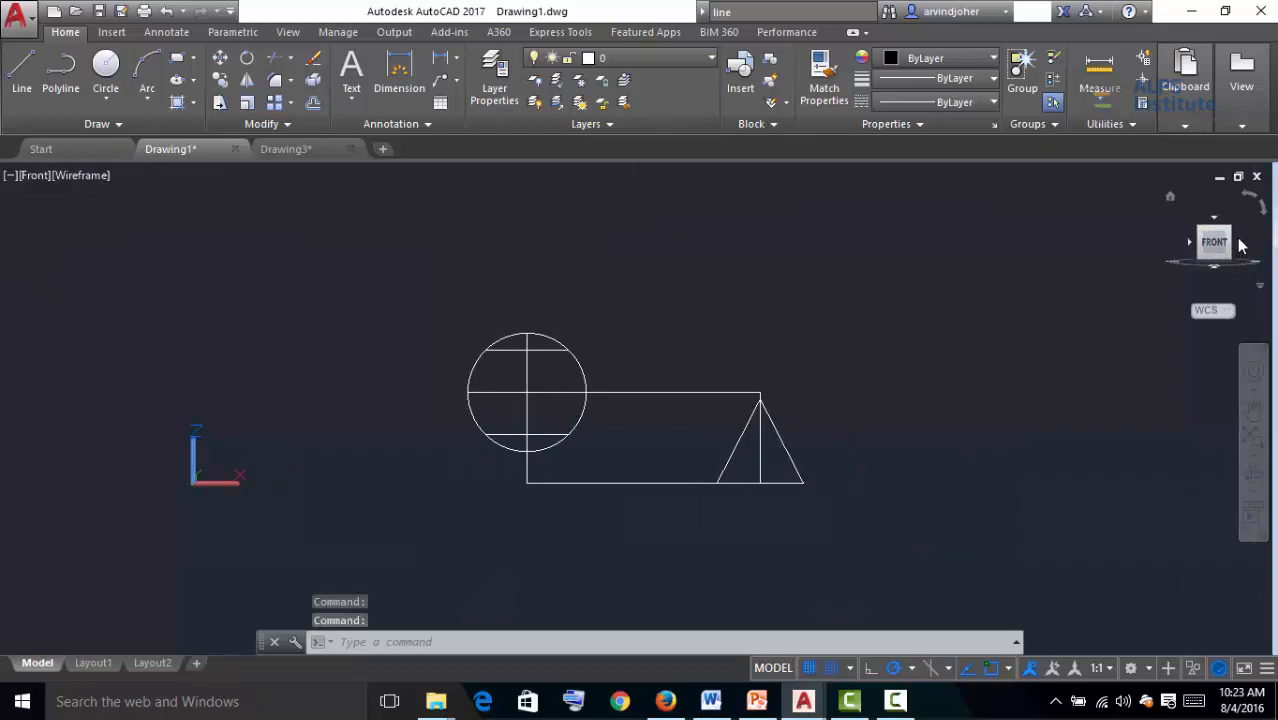
pyautogui.click(1215, 219)
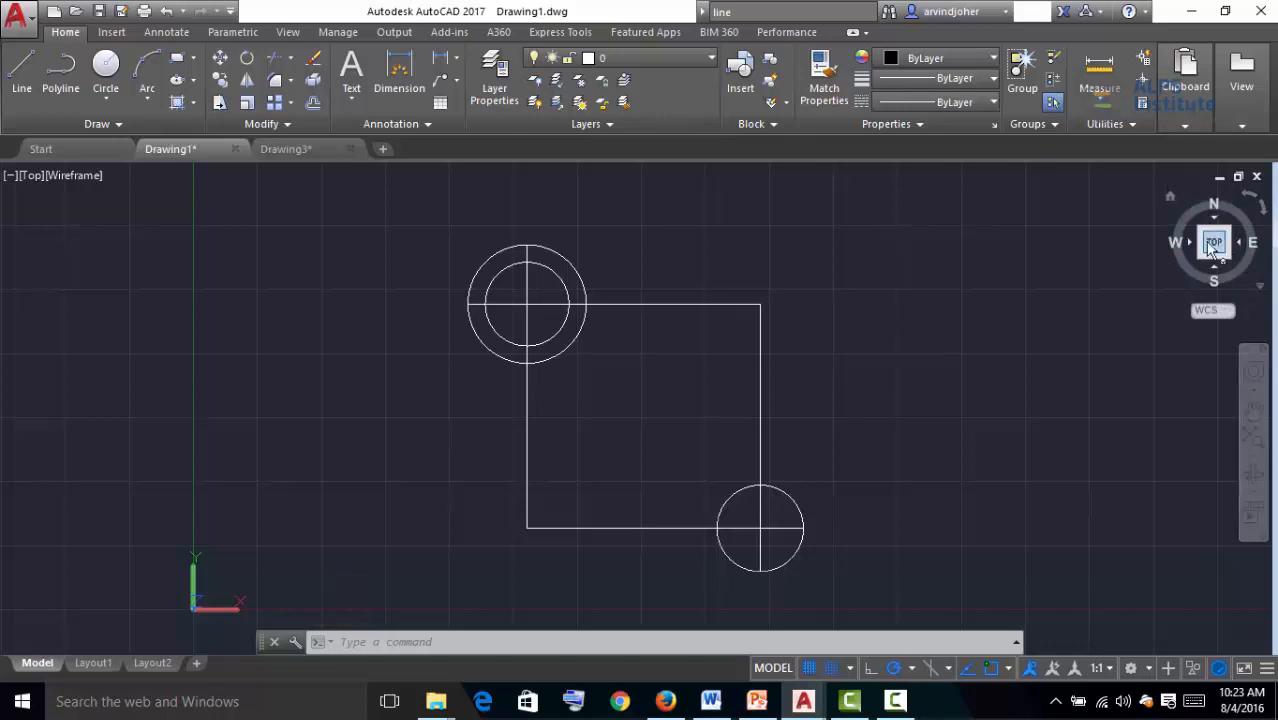
# Cycle Drawing1 through isometric, Back, Front and Top views using the ViewCube
pyautogui.click(1217, 243)
pyautogui.click(1214, 223)
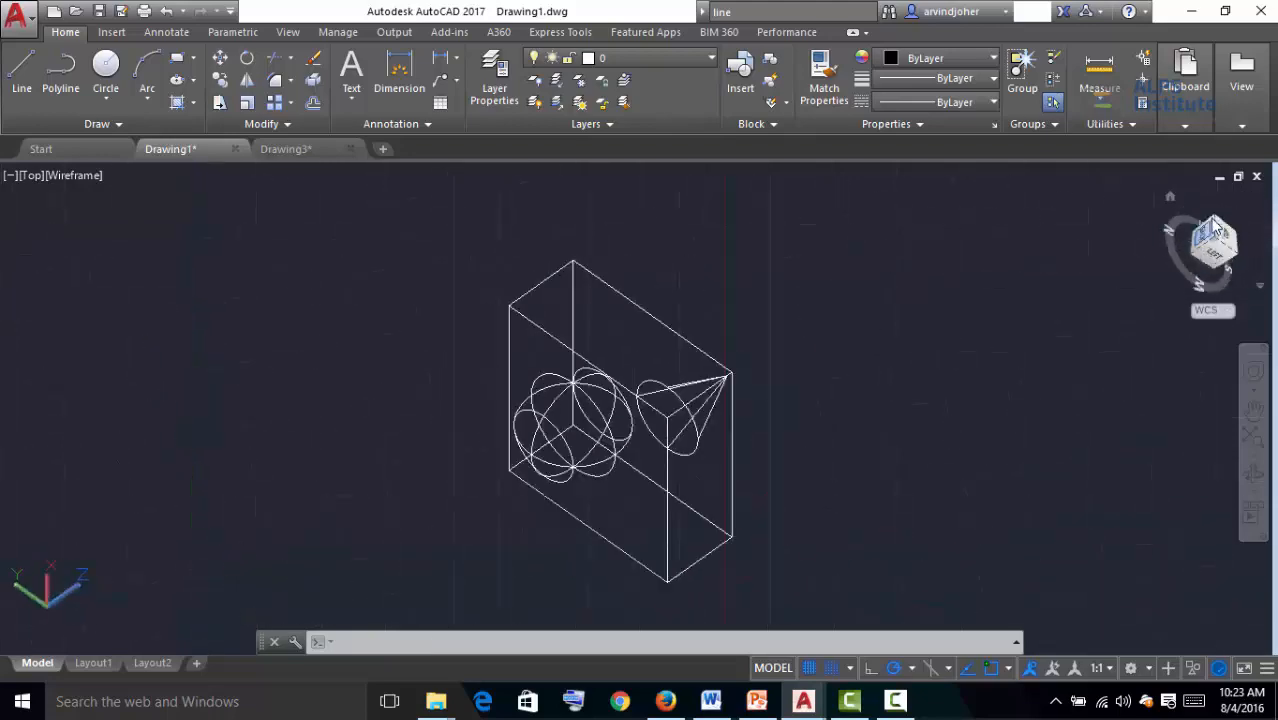
pyautogui.click(1238, 241)
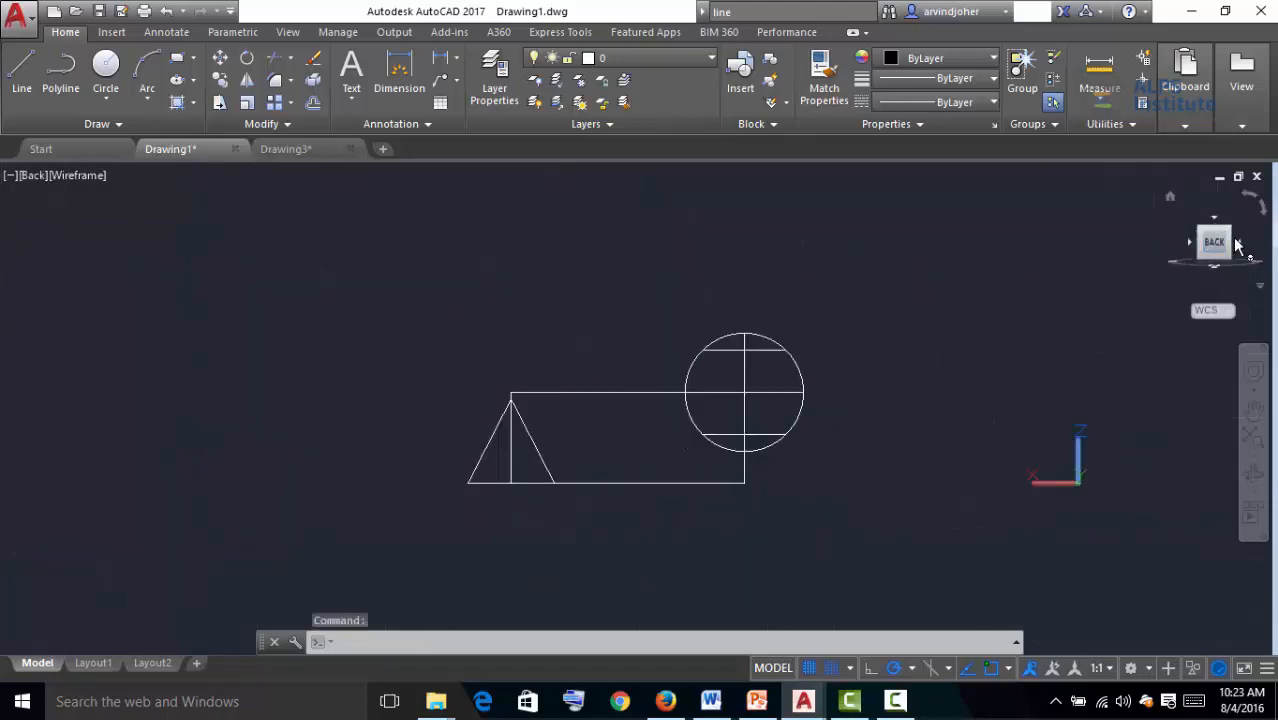
pyautogui.click(1216, 222)
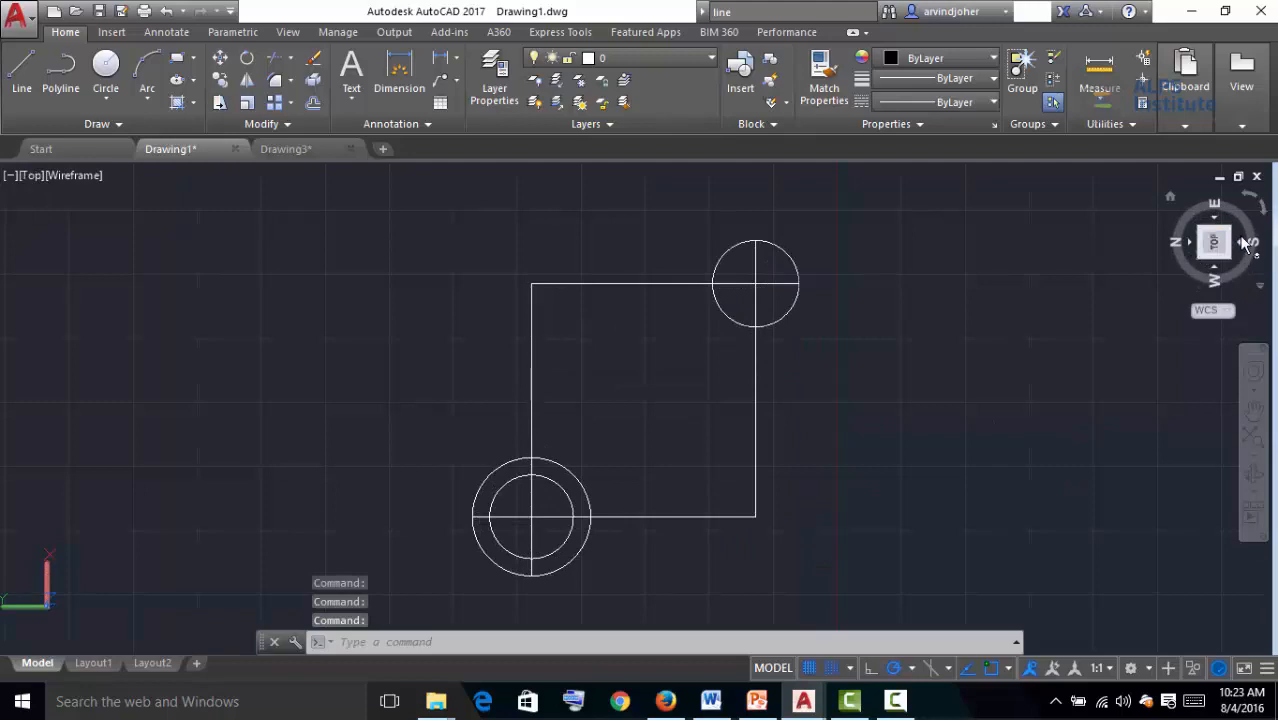
pyautogui.click(1246, 243)
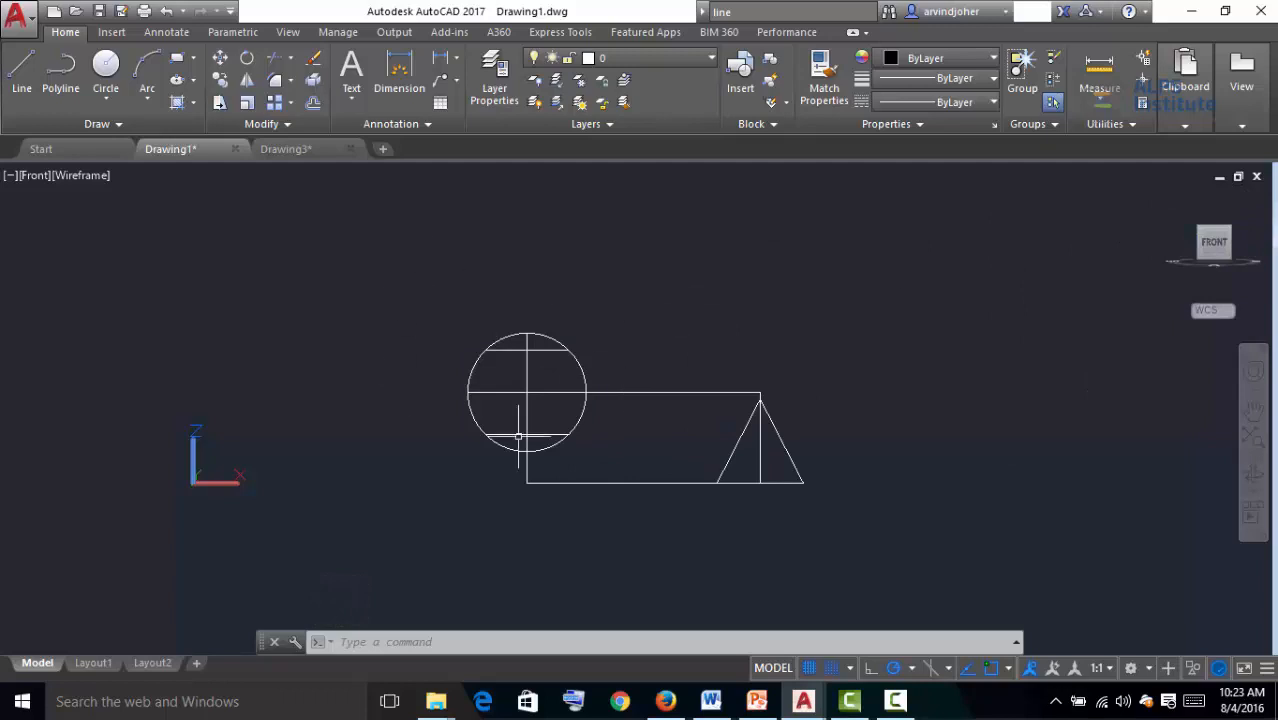
pyautogui.click(1217, 224)
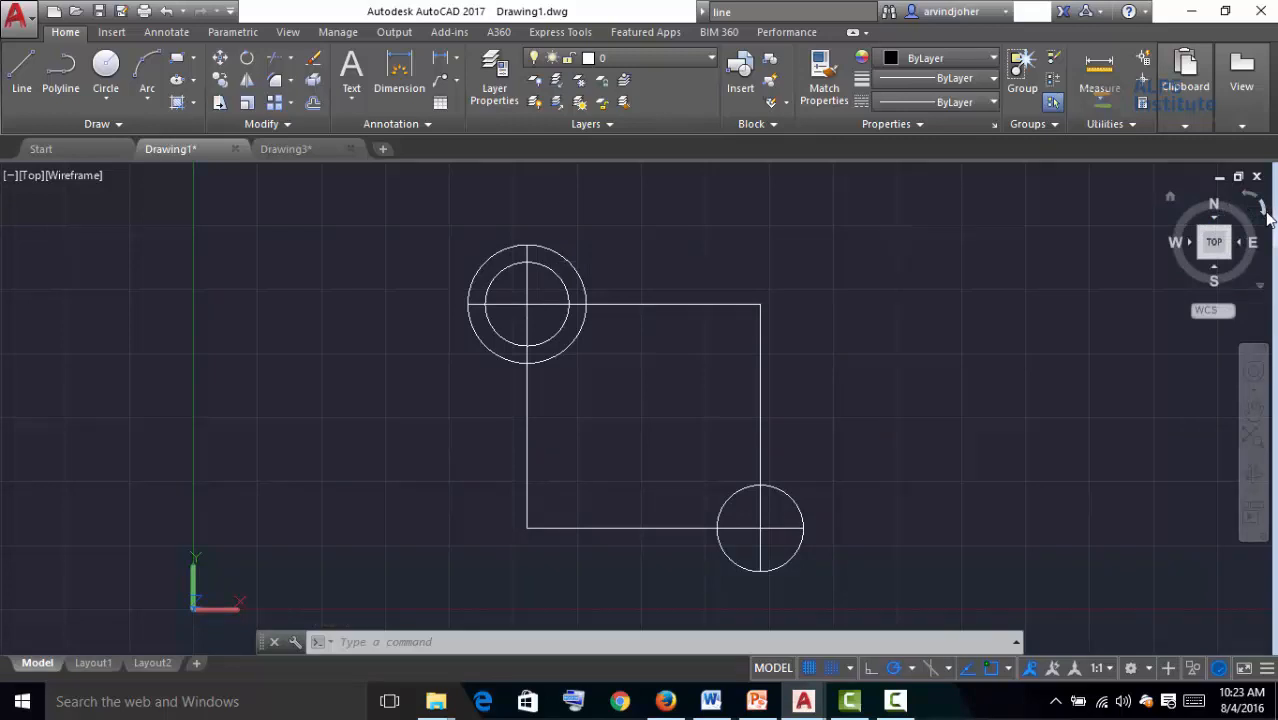
# Rotate the Top view in 90-degree steps with the ViewCube's rotation arrows until it returns to normal
pyautogui.click(1264, 213)
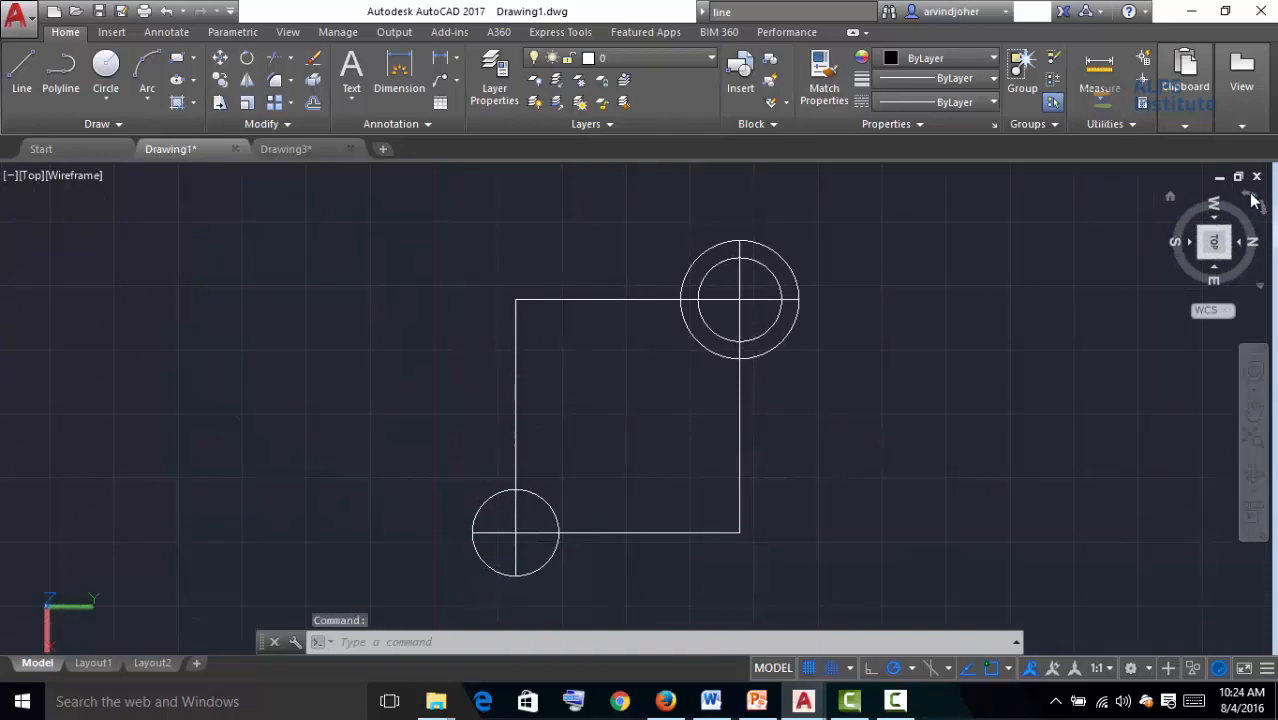
pyautogui.click(1252, 200)
pyautogui.click(1264, 219)
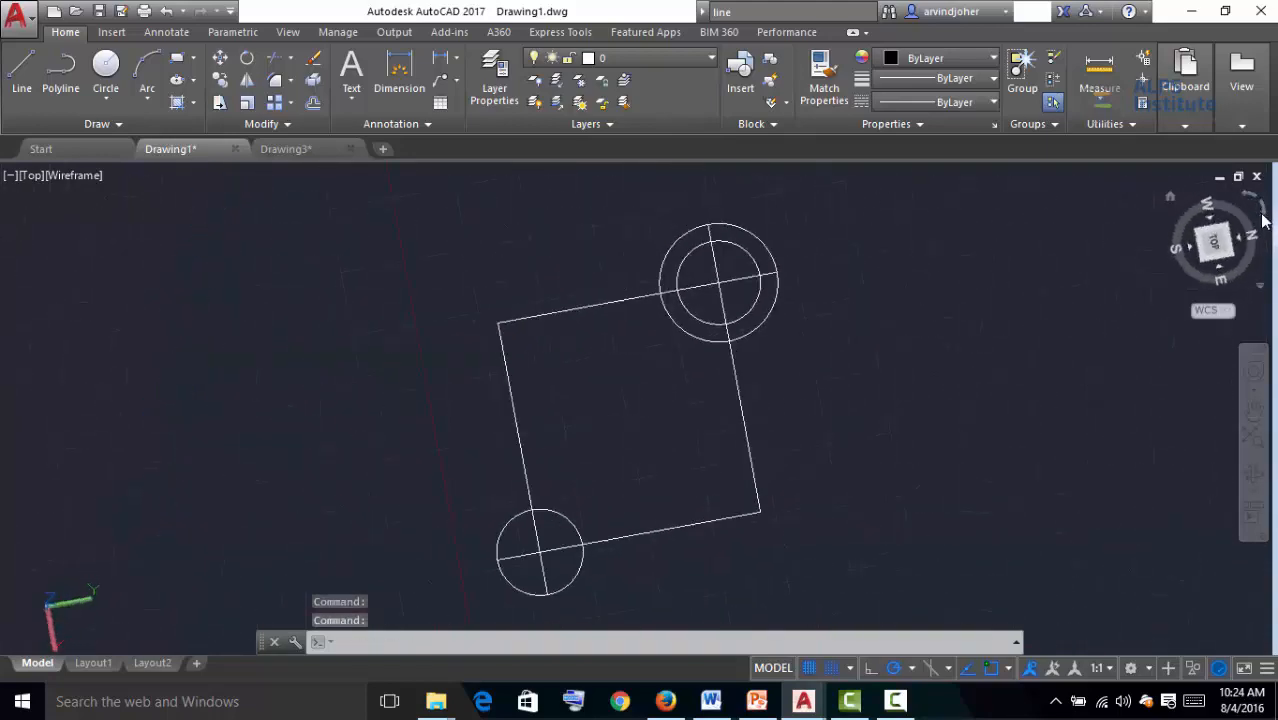
pyautogui.click(1264, 215)
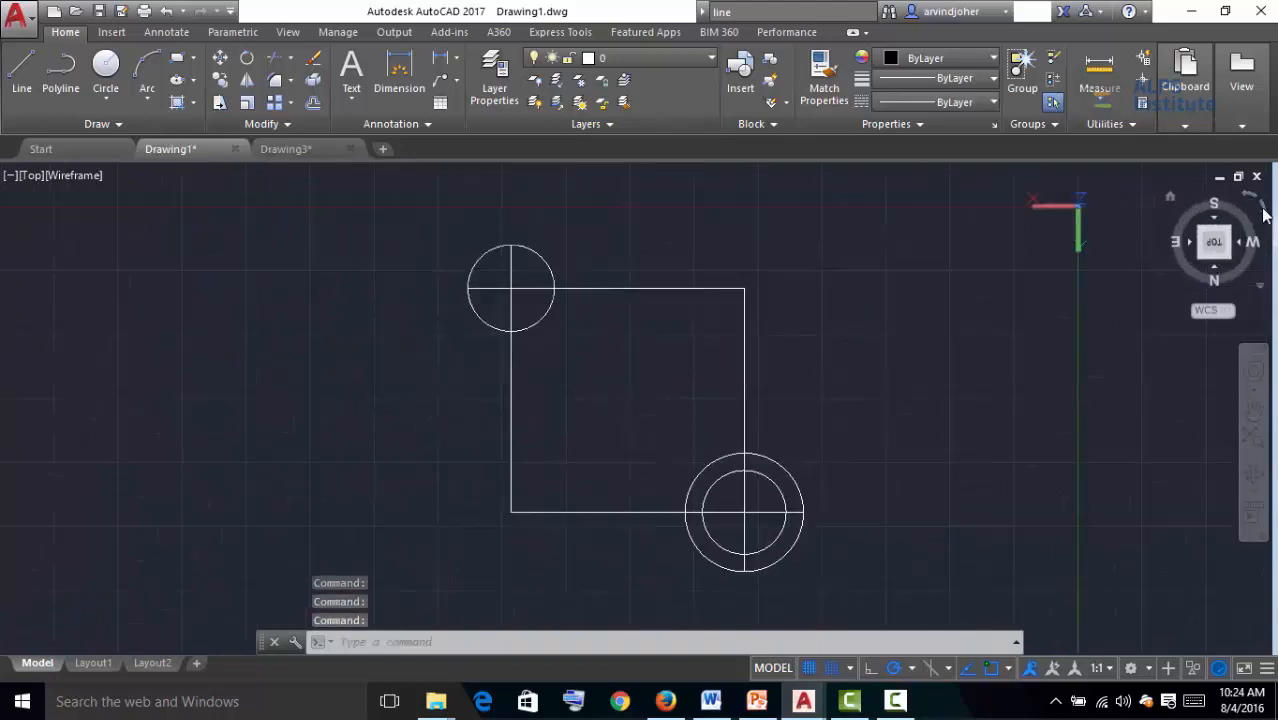
pyautogui.click(1264, 217)
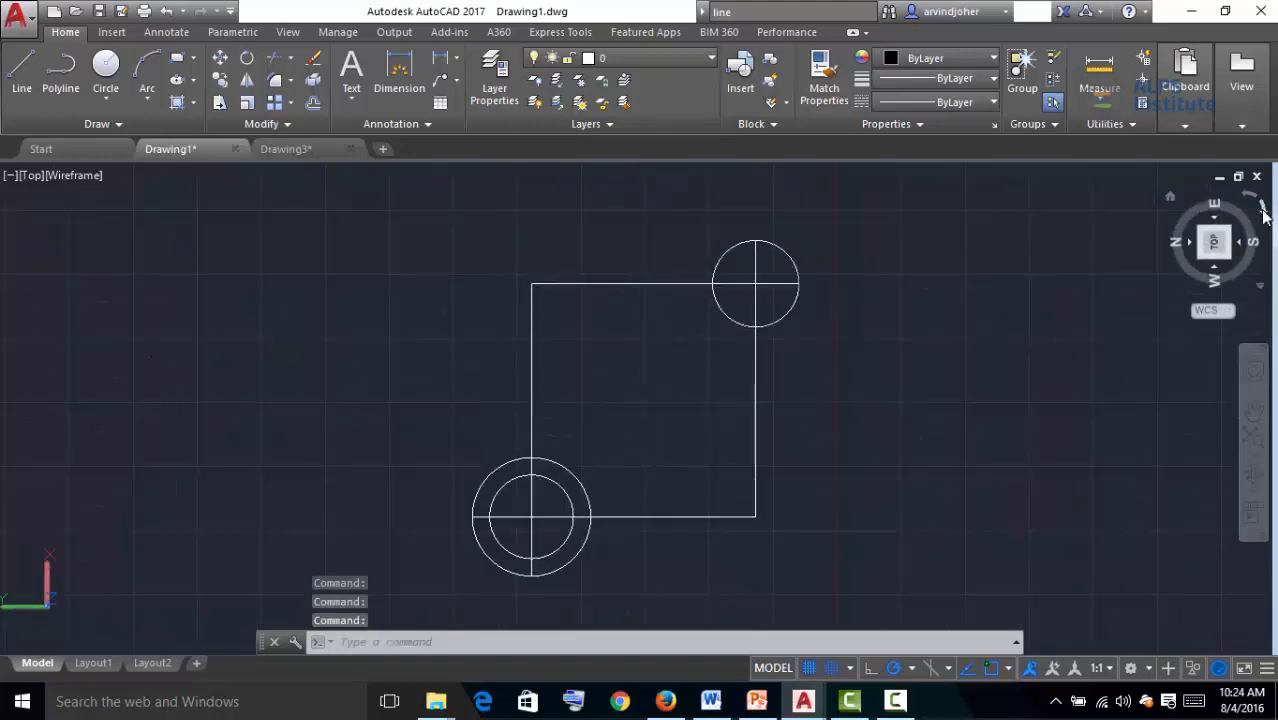
pyautogui.click(1264, 217)
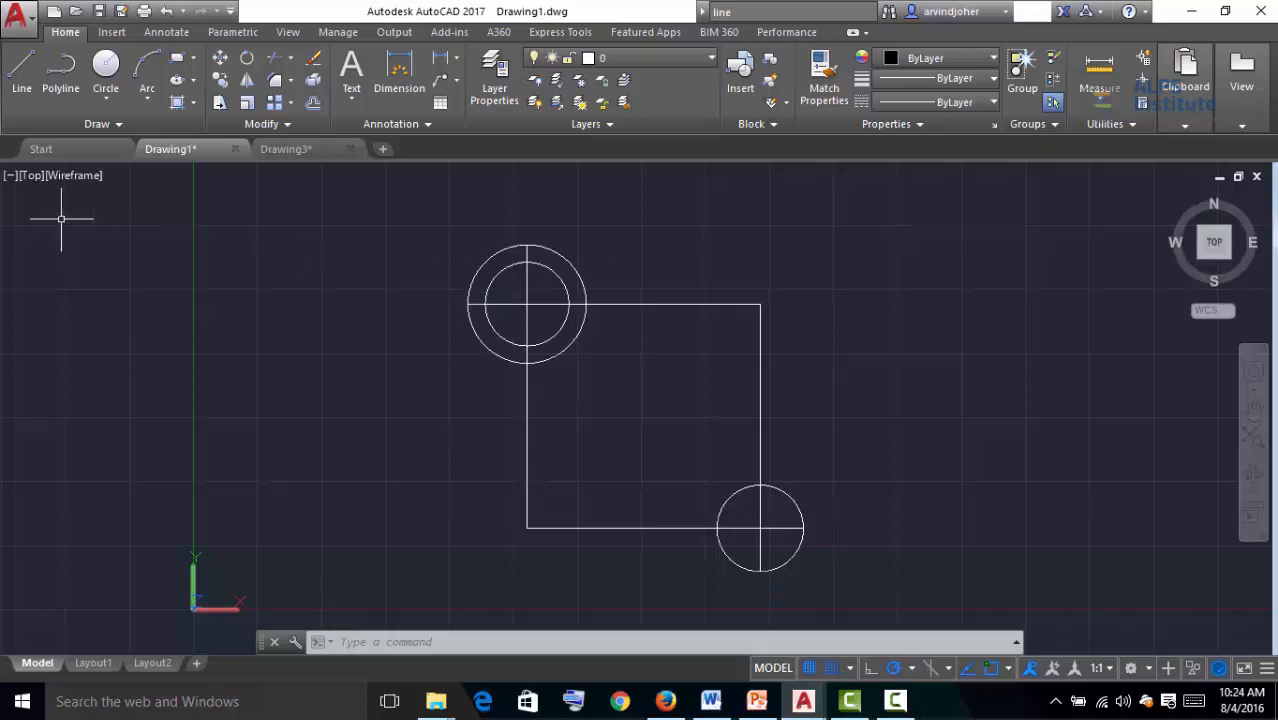
# Open the viewport controls menu
pyautogui.click(9, 177)
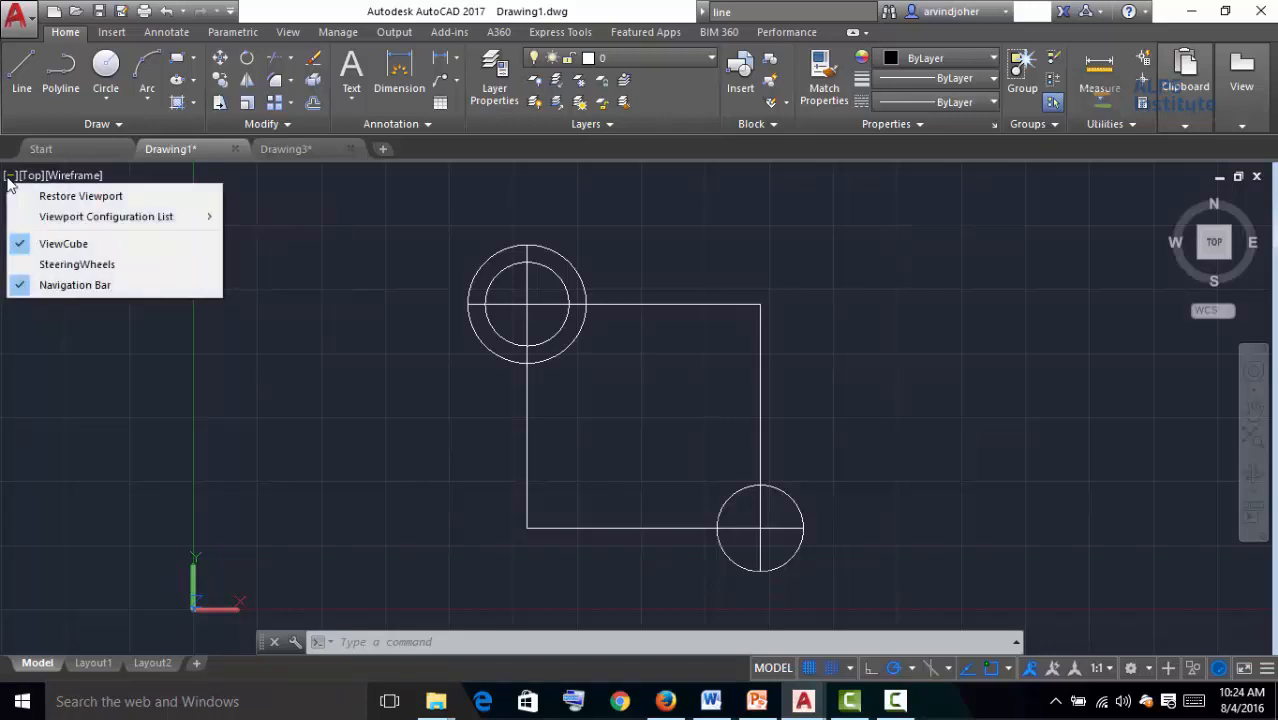
# Switch the viewport to the Bottom view, then to the Left view, using the viewport view controls
pyautogui.click(31, 383)
pyautogui.click(32, 255)
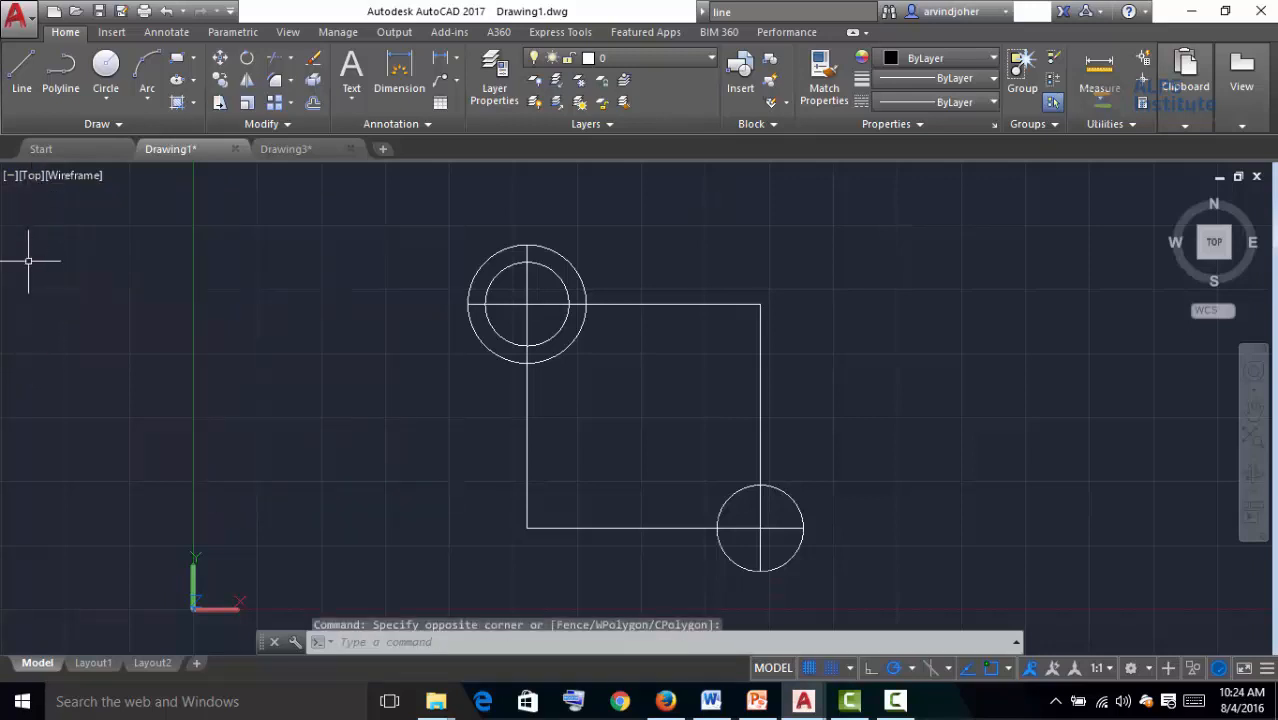
pyautogui.click(33, 178)
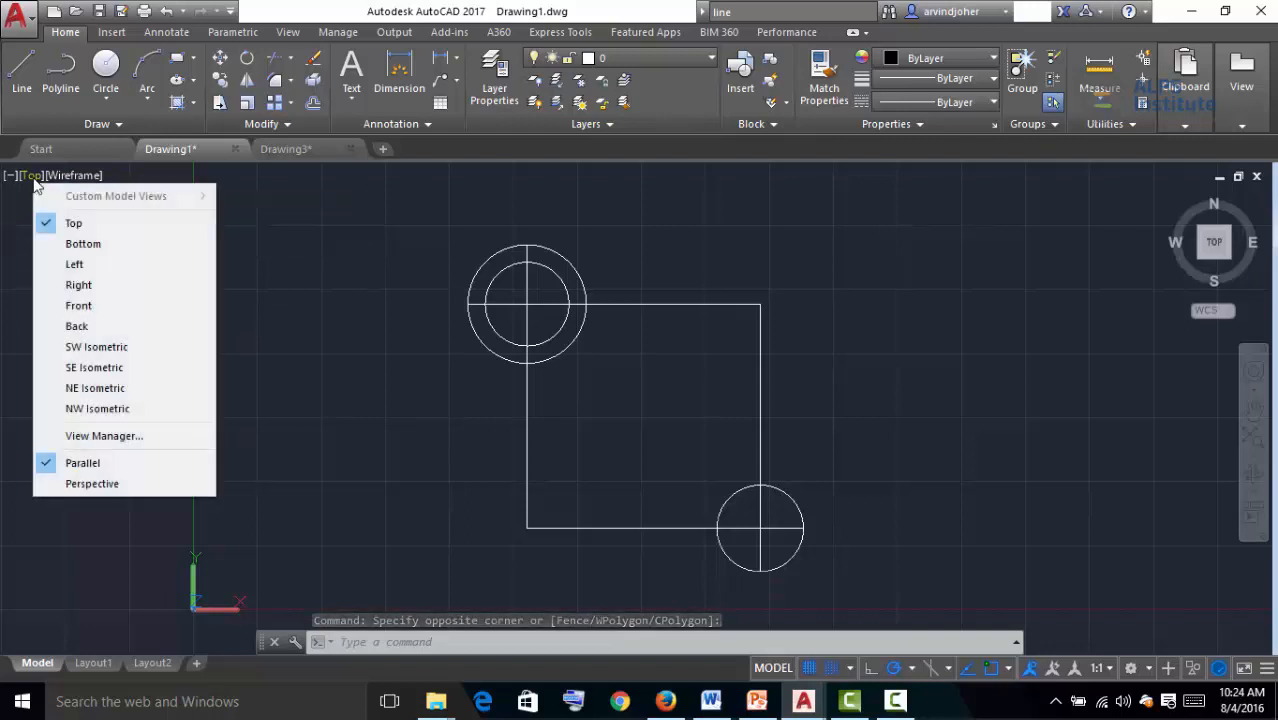
pyautogui.click(66, 243)
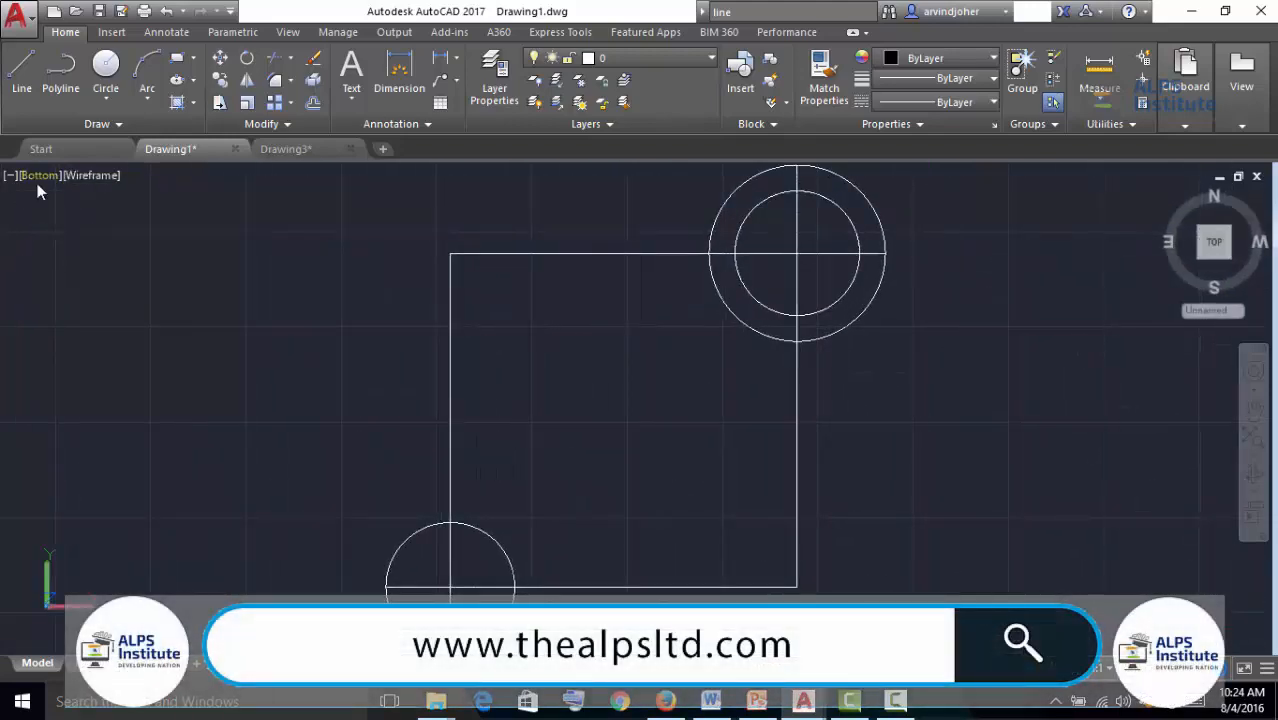
pyautogui.click(37, 180)
pyautogui.click(67, 262)
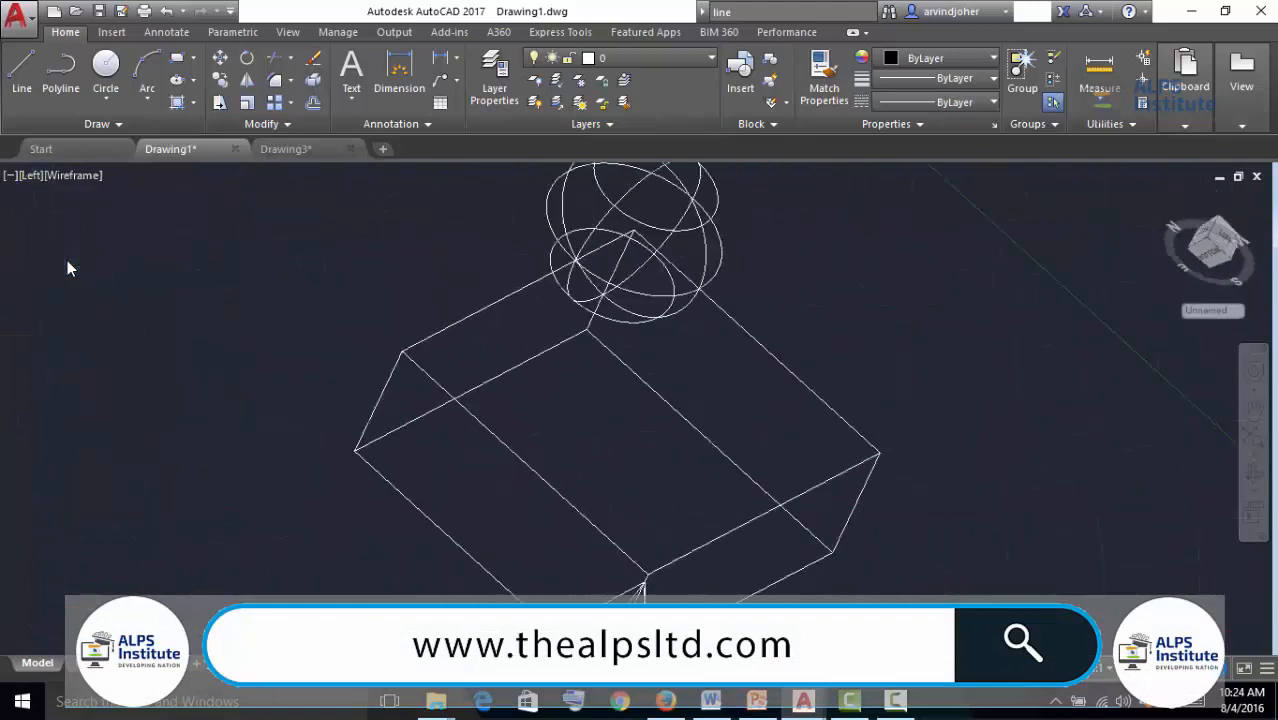
# Switch the viewport through the Right and Front views and back to Top using the view controls
pyautogui.click(32, 177)
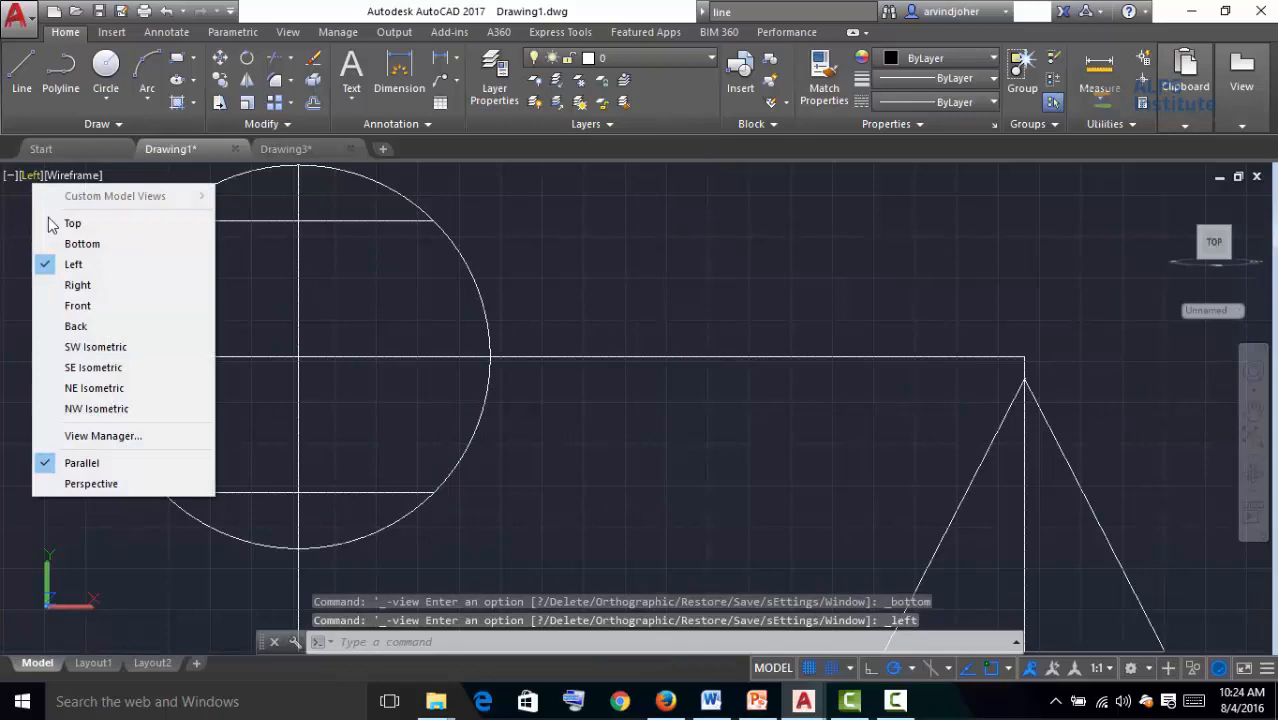
pyautogui.click(62, 285)
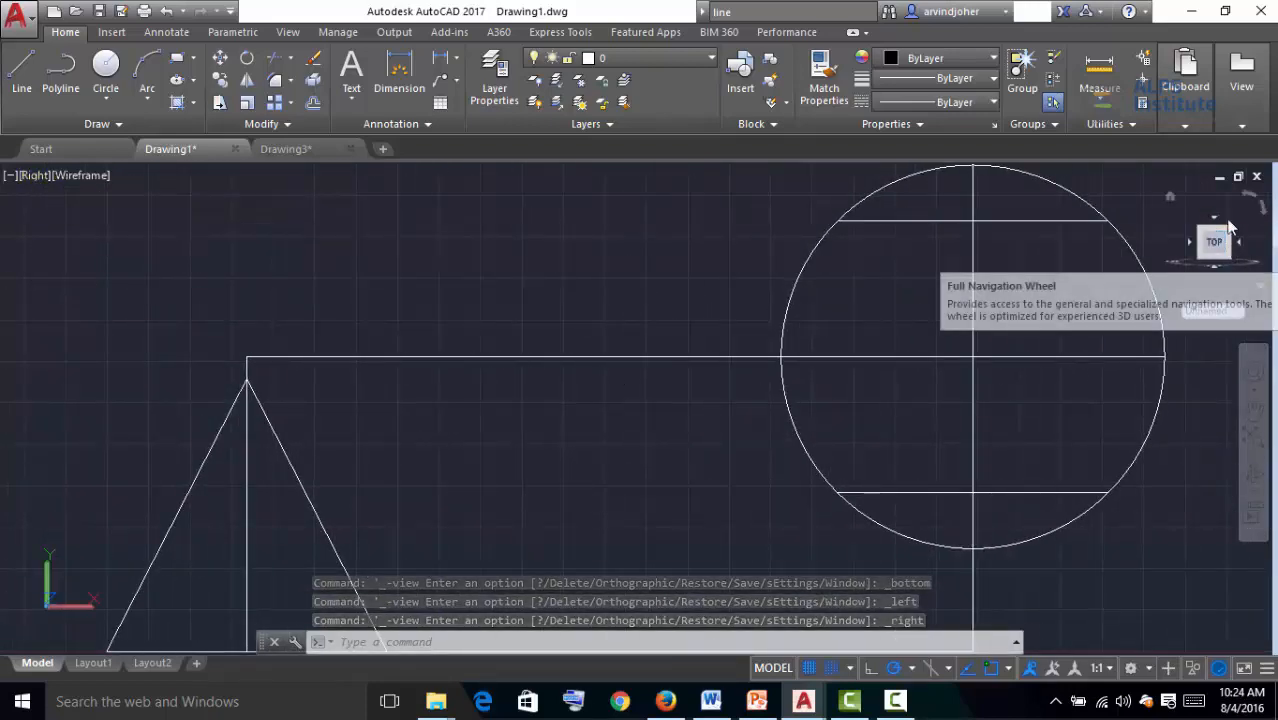
pyautogui.click(37, 181)
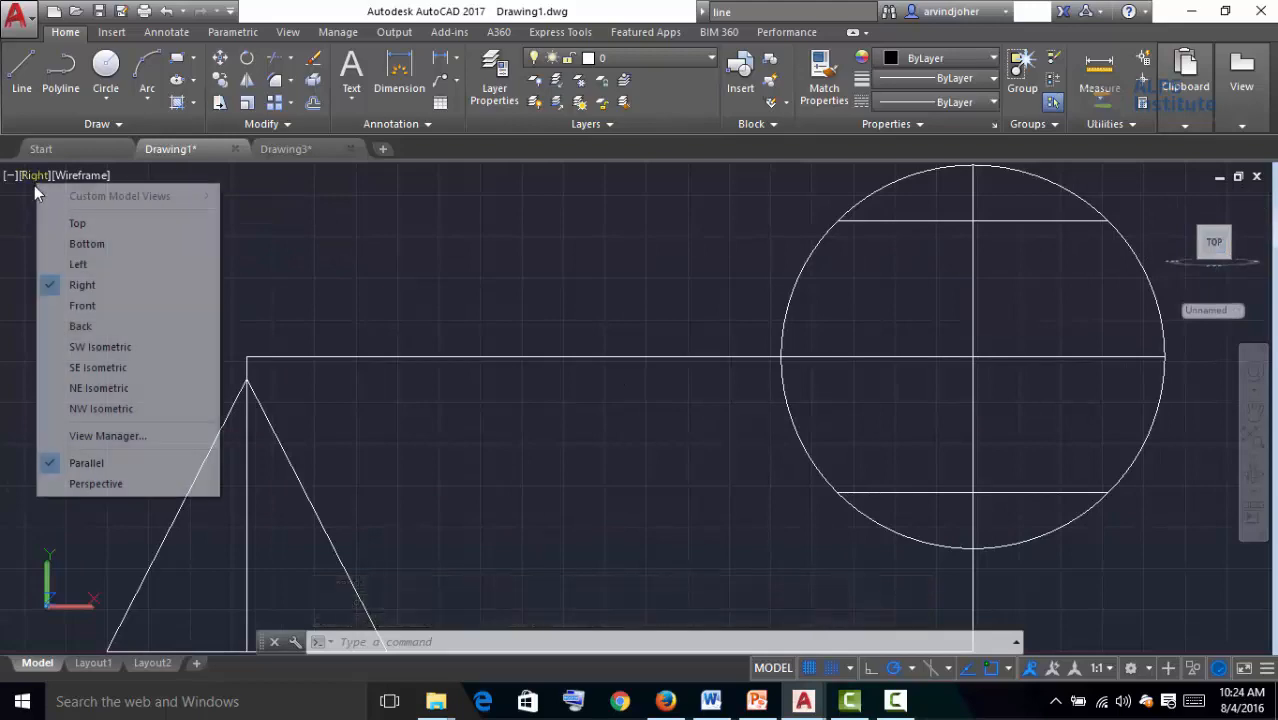
pyautogui.click(88, 304)
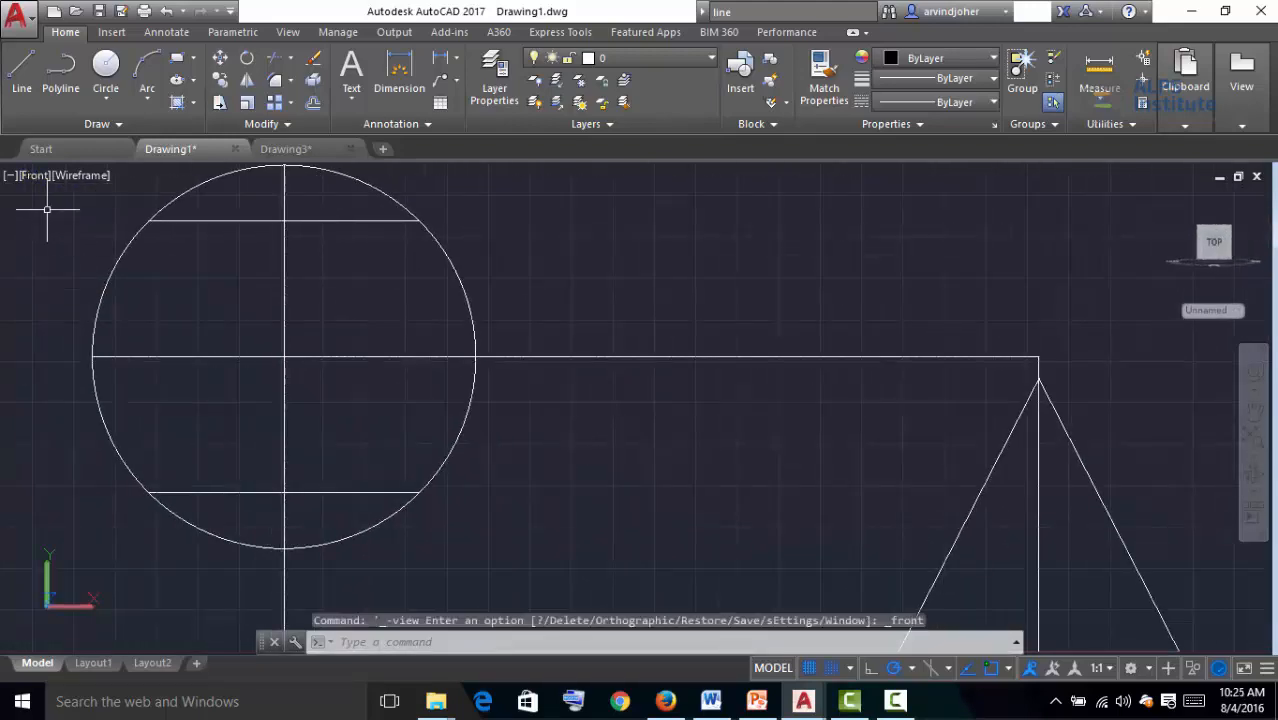
pyautogui.click(35, 176)
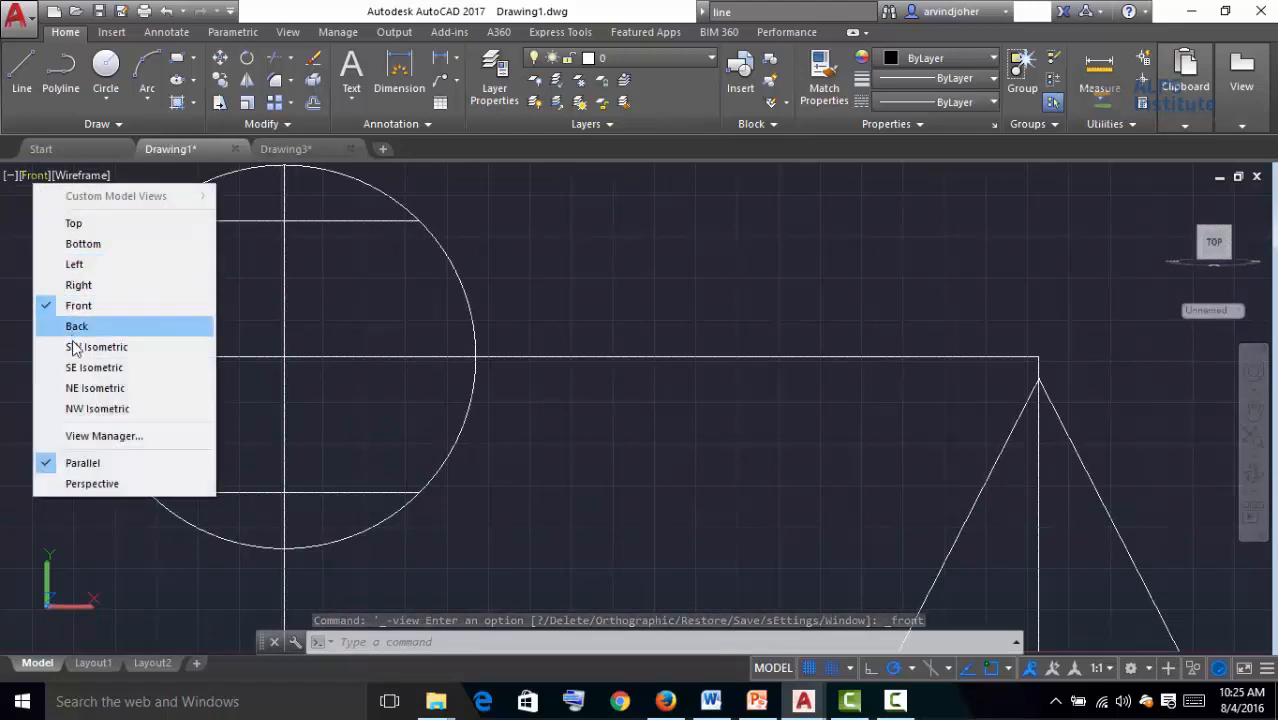
pyautogui.click(76, 225)
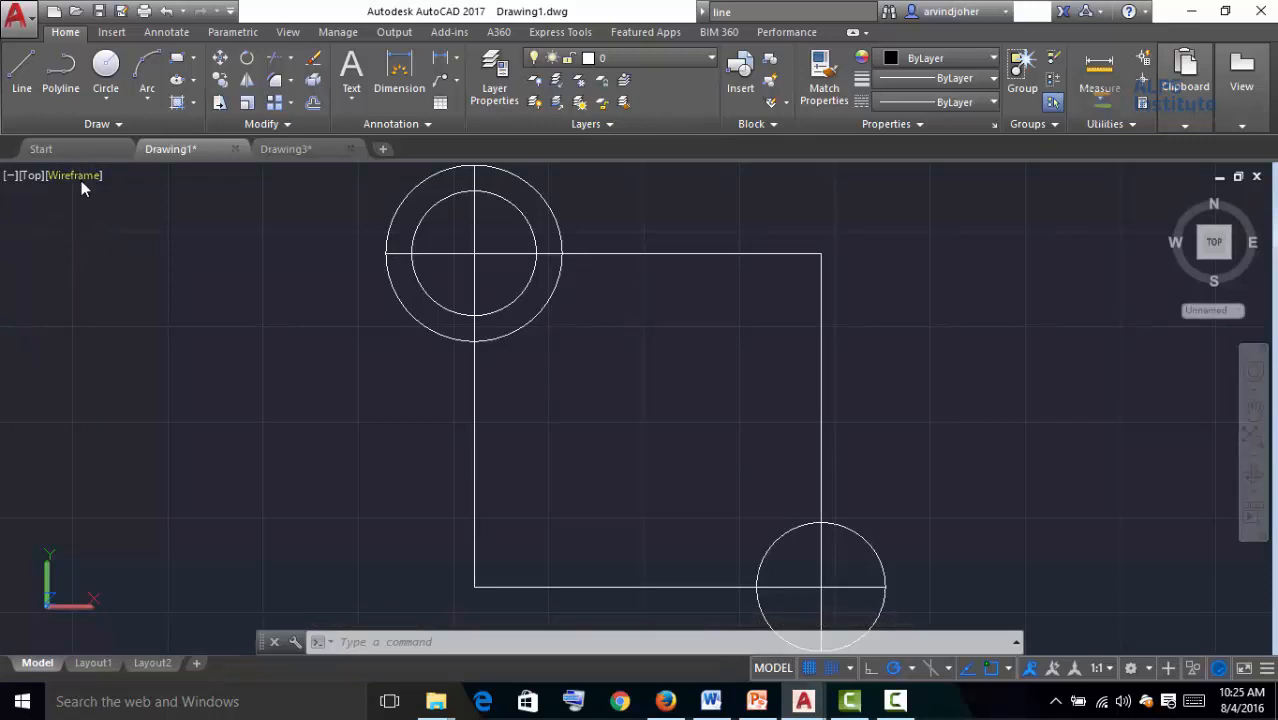
# Change the viewport visual style to 2D Wireframe, then to Conceptual
pyautogui.click(82, 181)
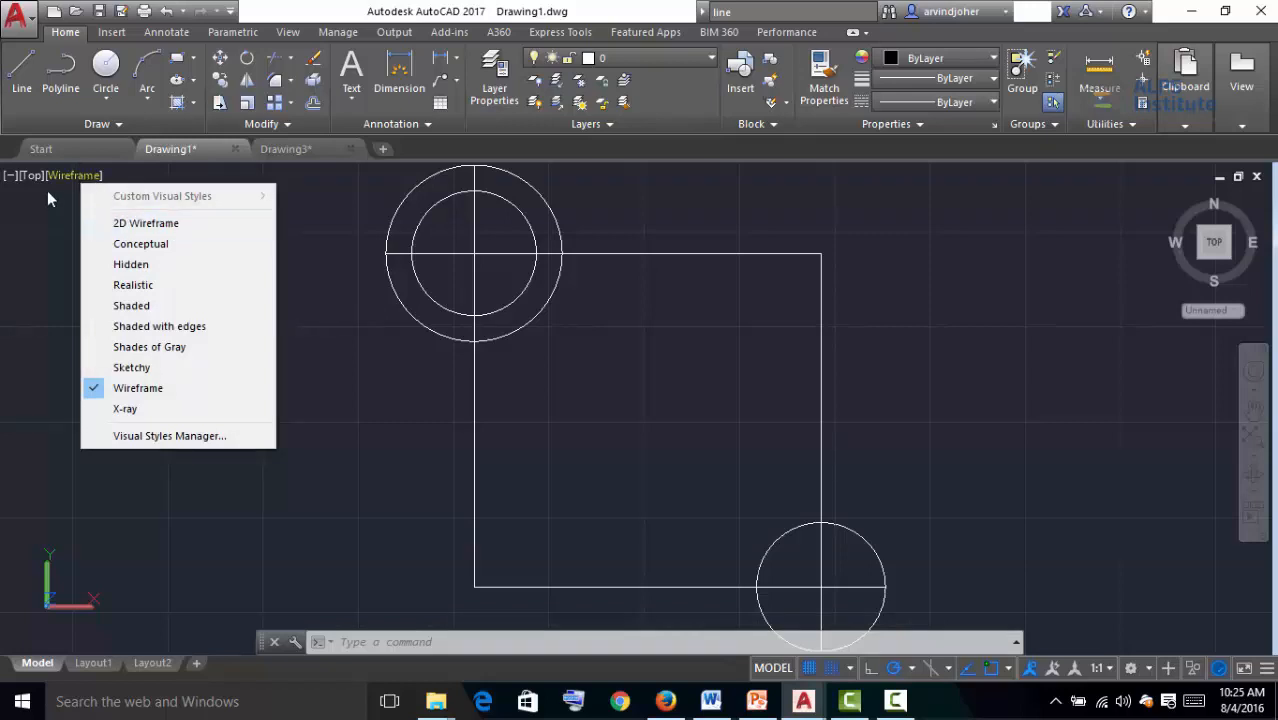
pyautogui.click(124, 226)
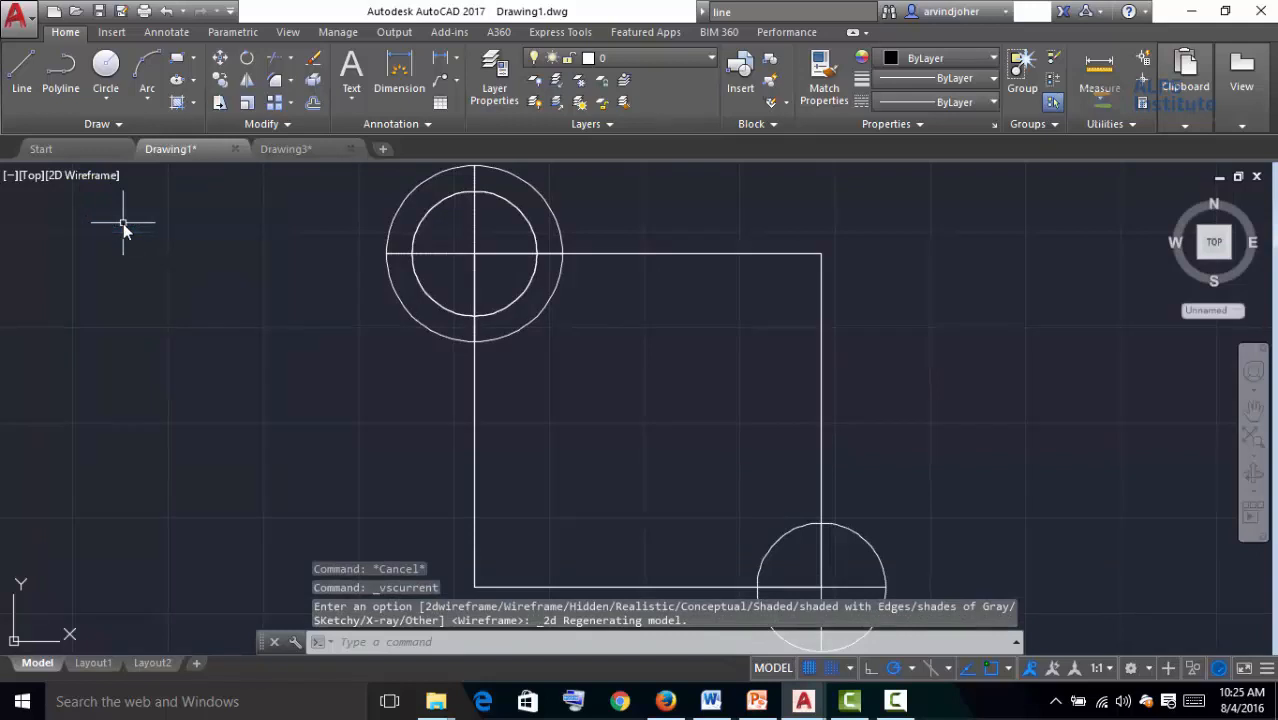
pyautogui.click(89, 175)
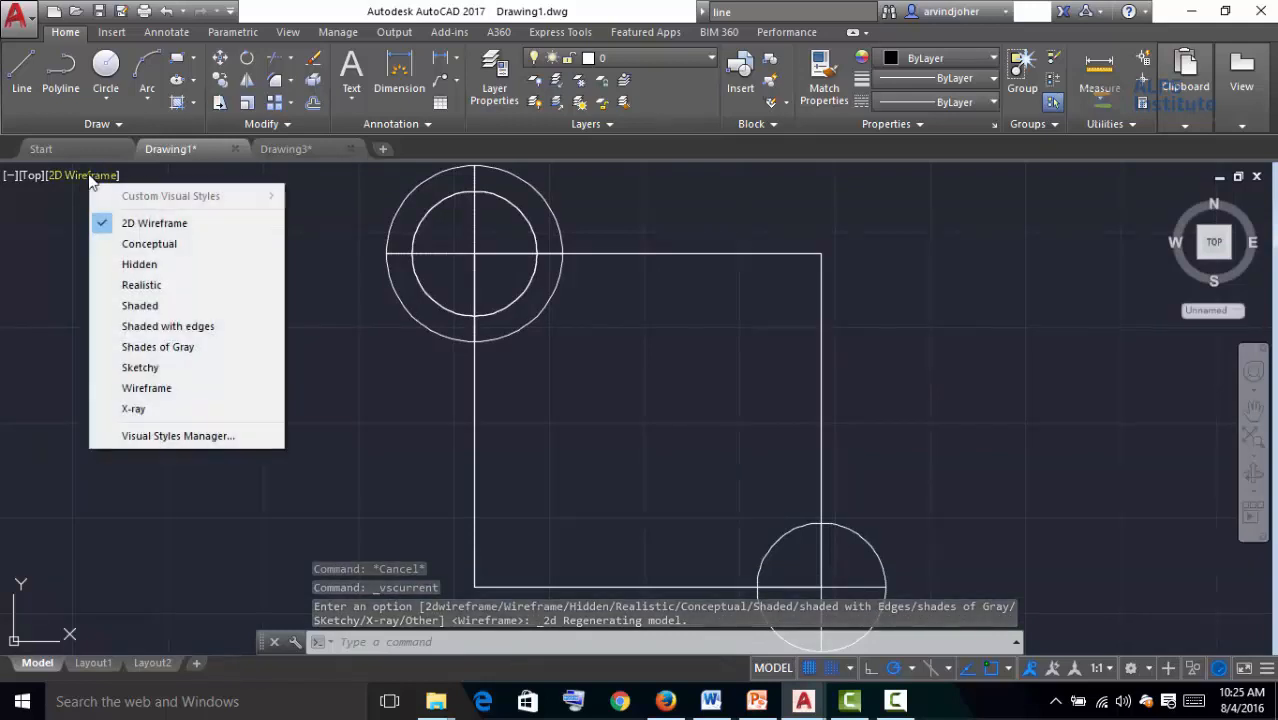
pyautogui.click(140, 244)
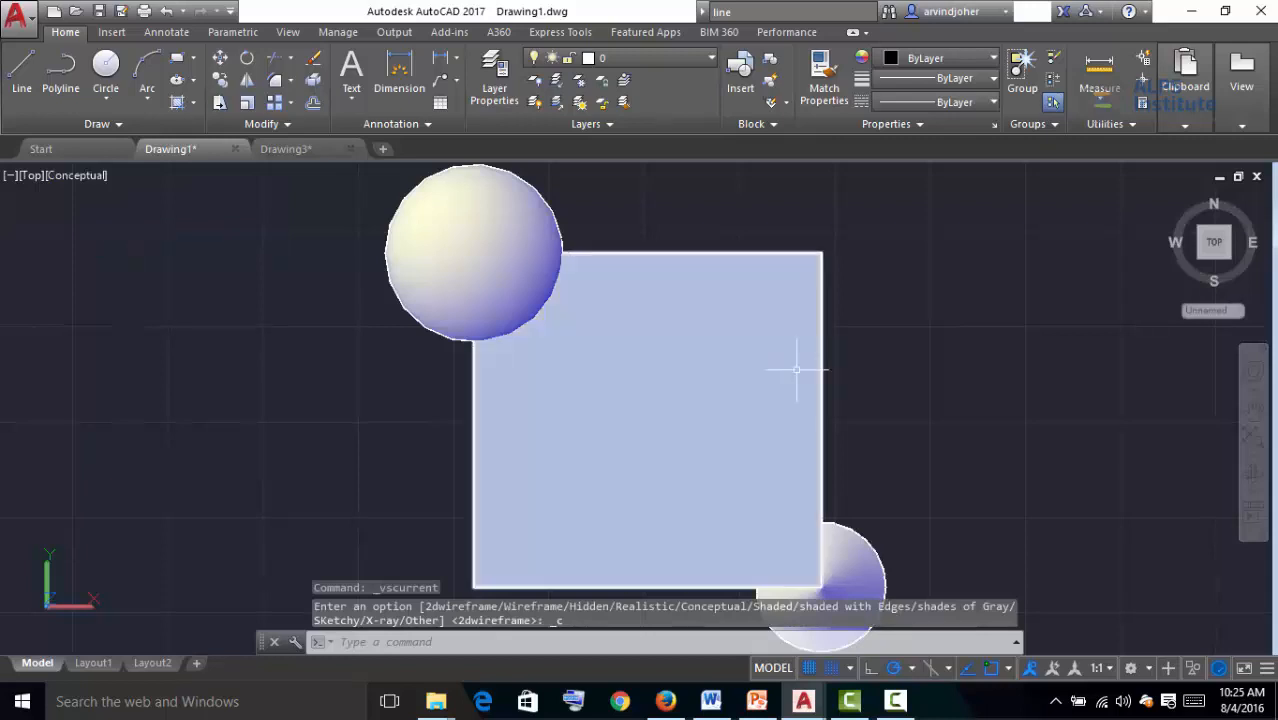
# Step between the Right, Top and Front views with the ViewCube arrows, ending back at Top
pyautogui.scroll(-2, 760, 300)
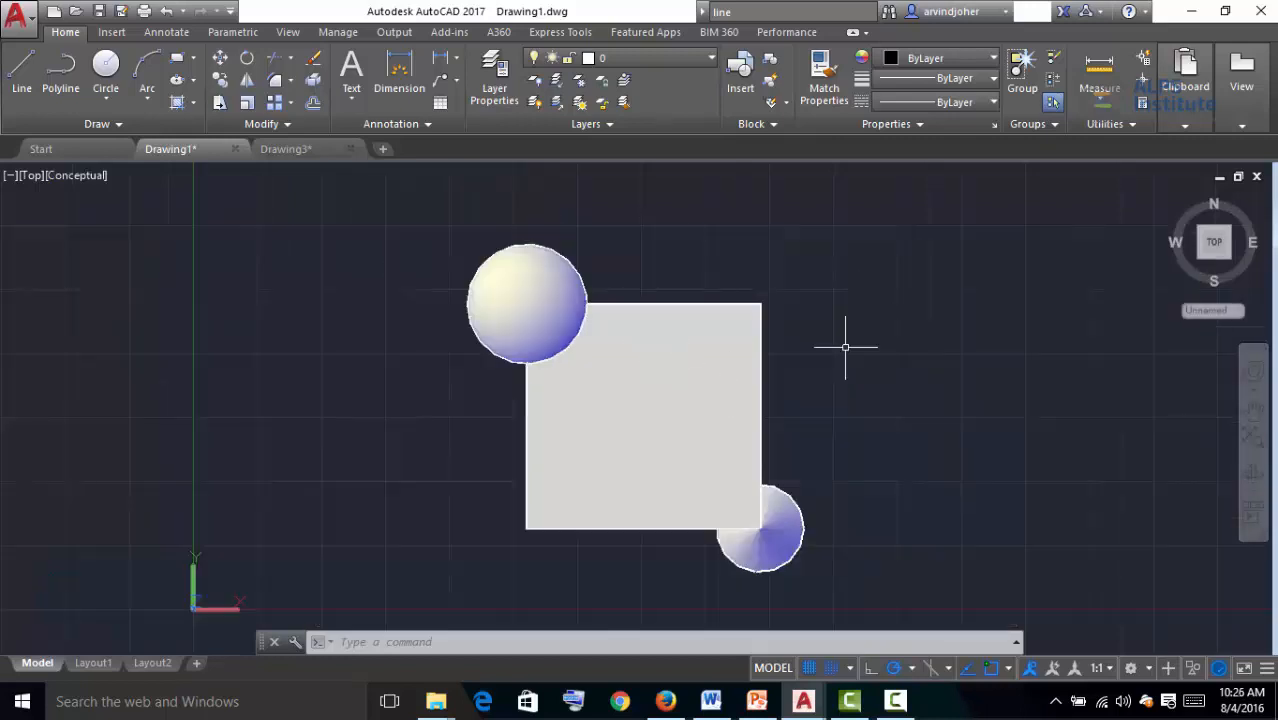
pyautogui.click(1241, 243)
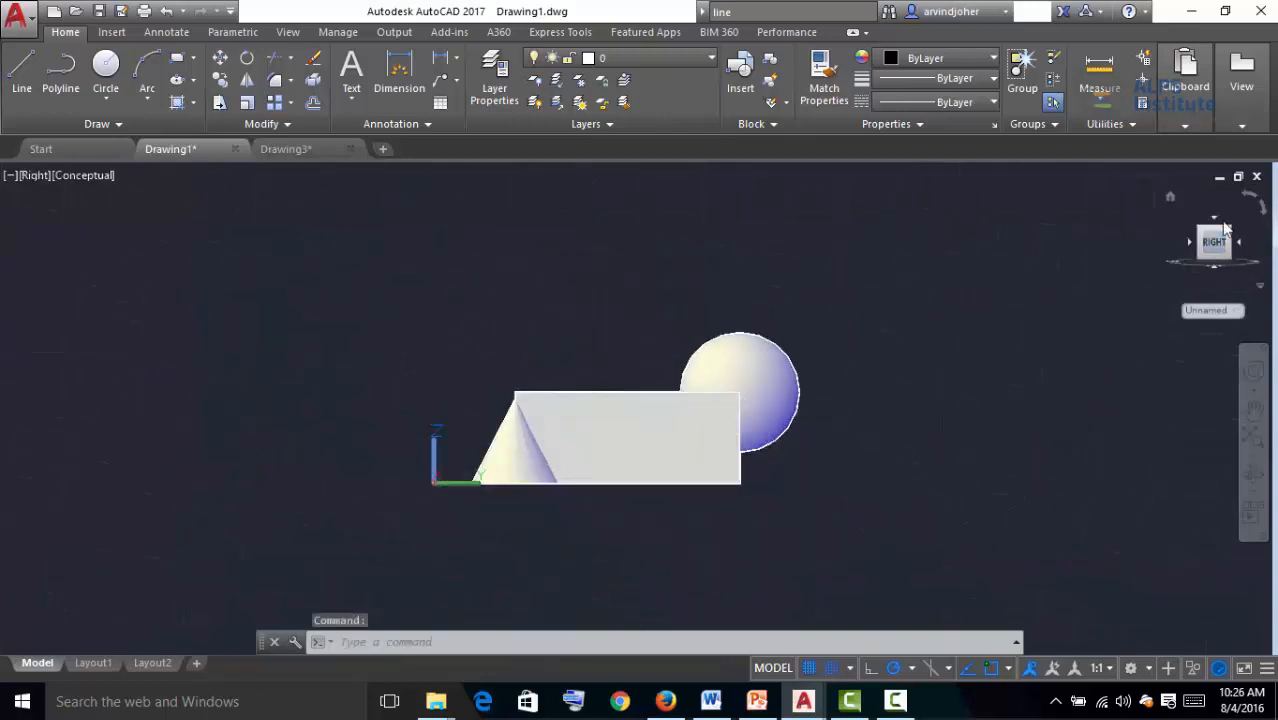
pyautogui.click(1215, 224)
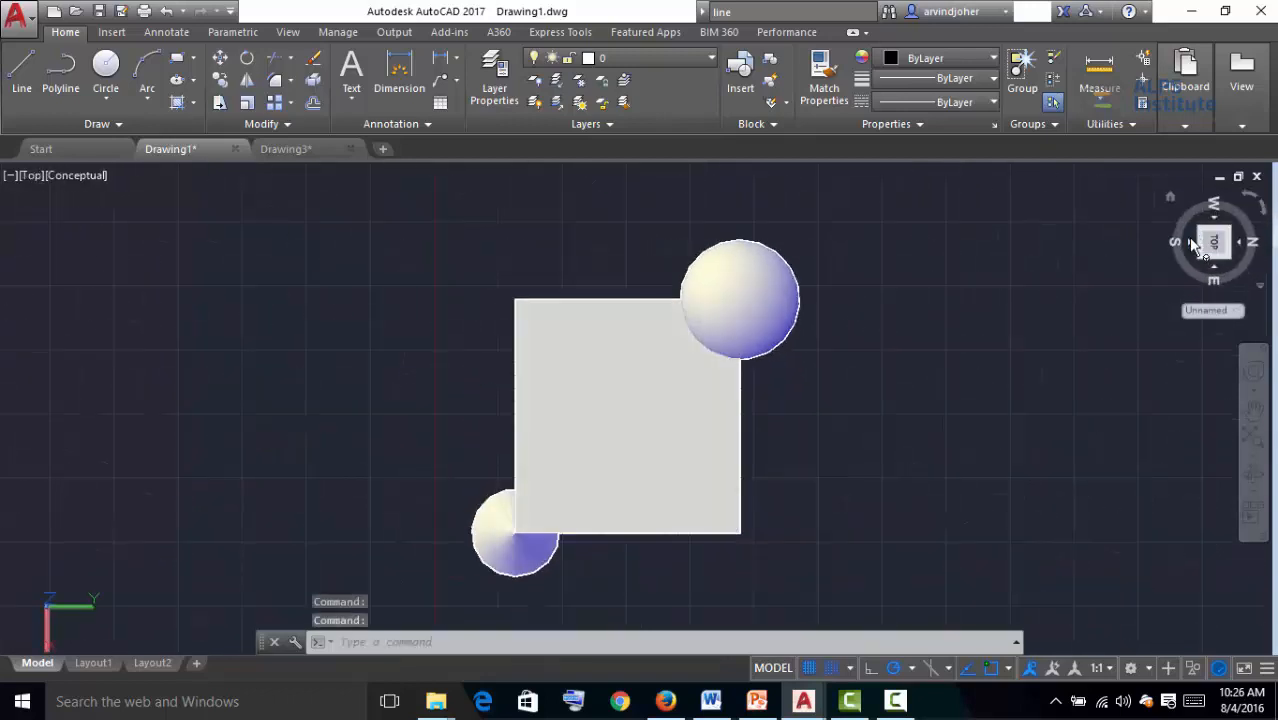
pyautogui.click(1218, 270)
pyautogui.click(1215, 271)
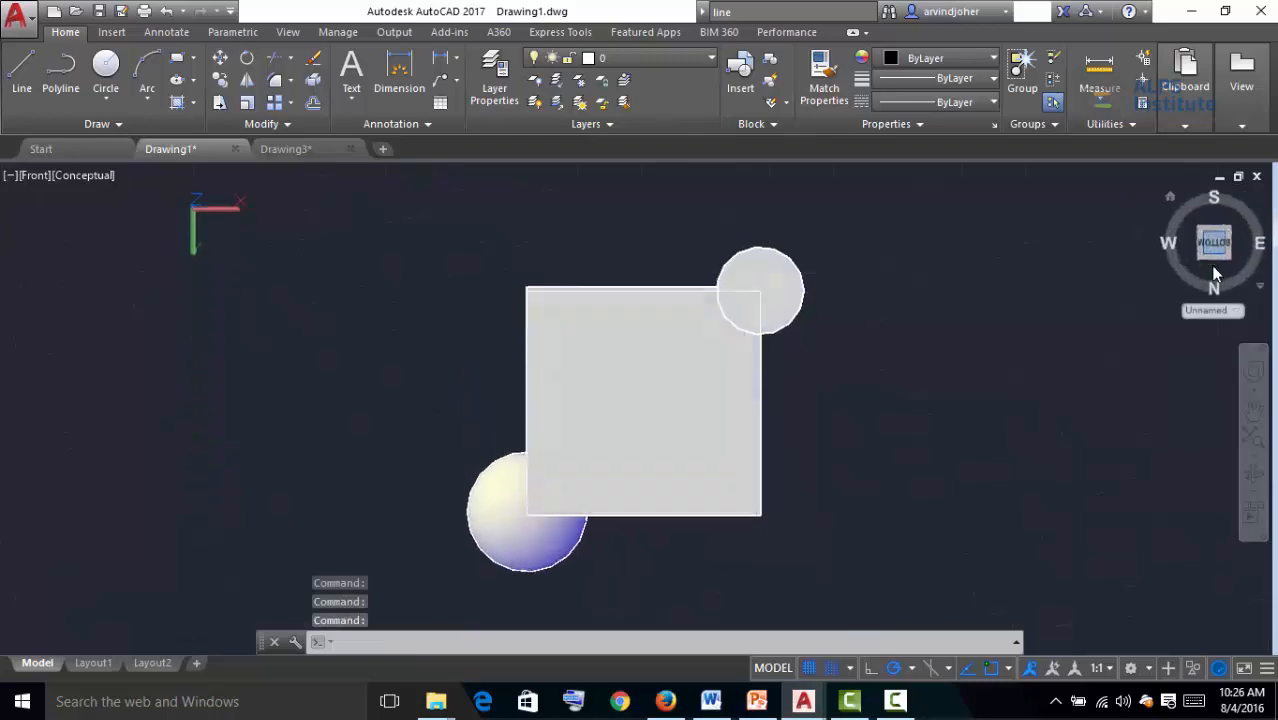
pyautogui.click(1239, 246)
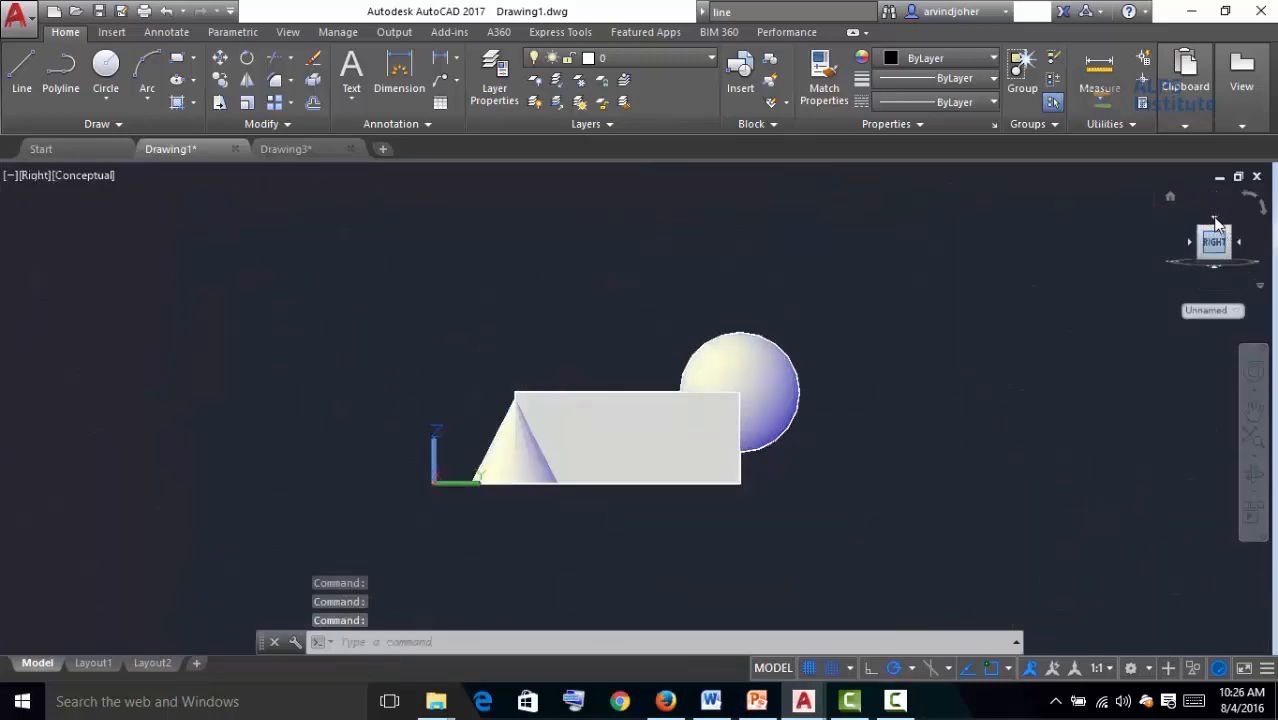
pyautogui.click(1214, 226)
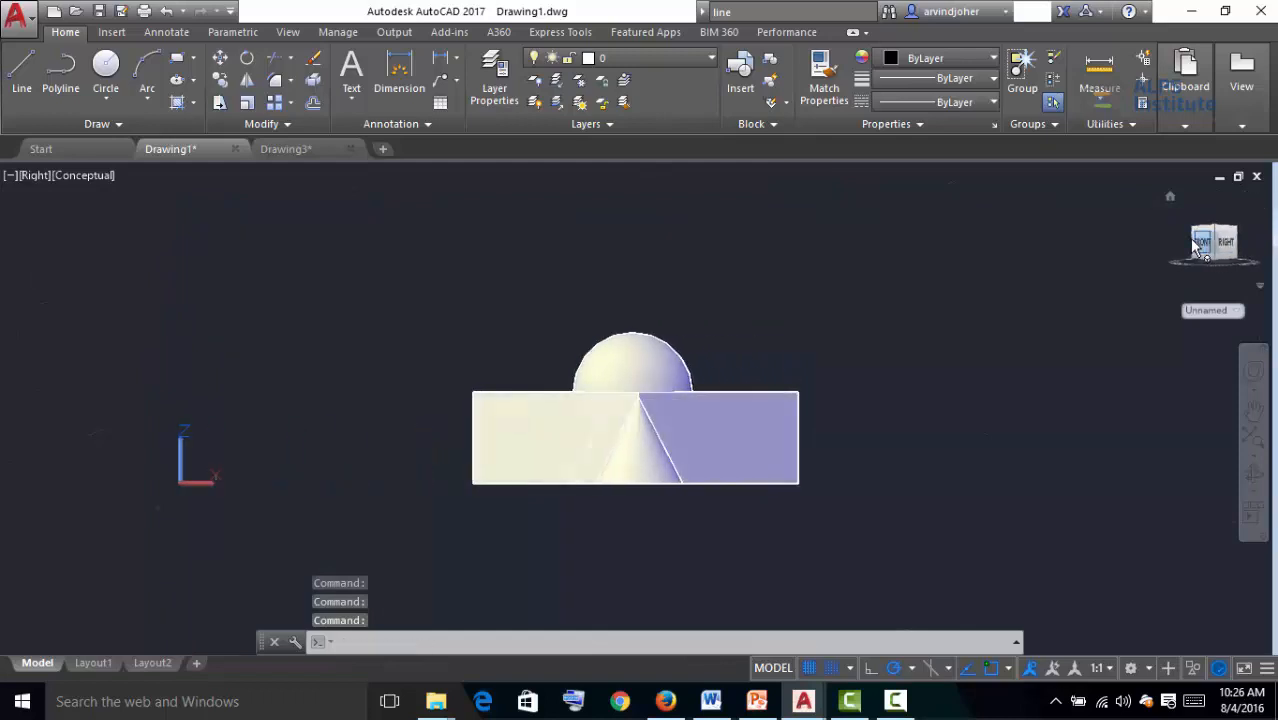
pyautogui.click(1217, 221)
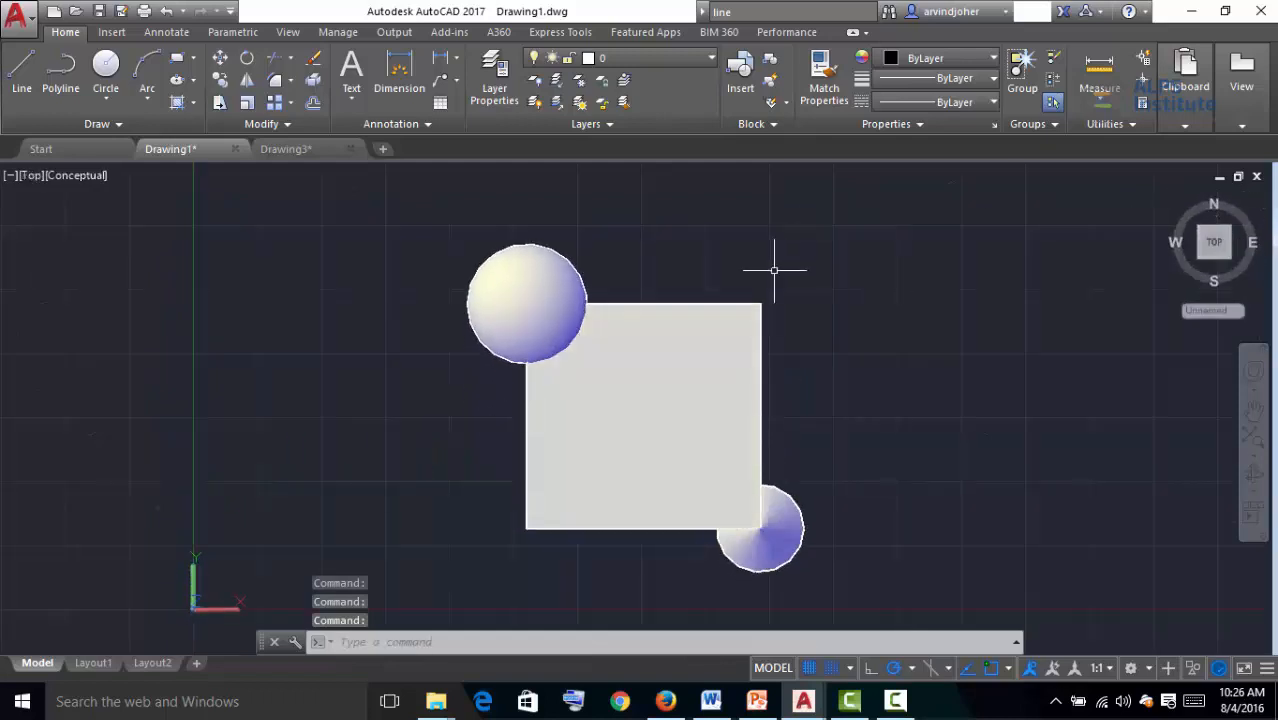
# Change the visual style to Hidden, then to Realistic
pyautogui.click(89, 177)
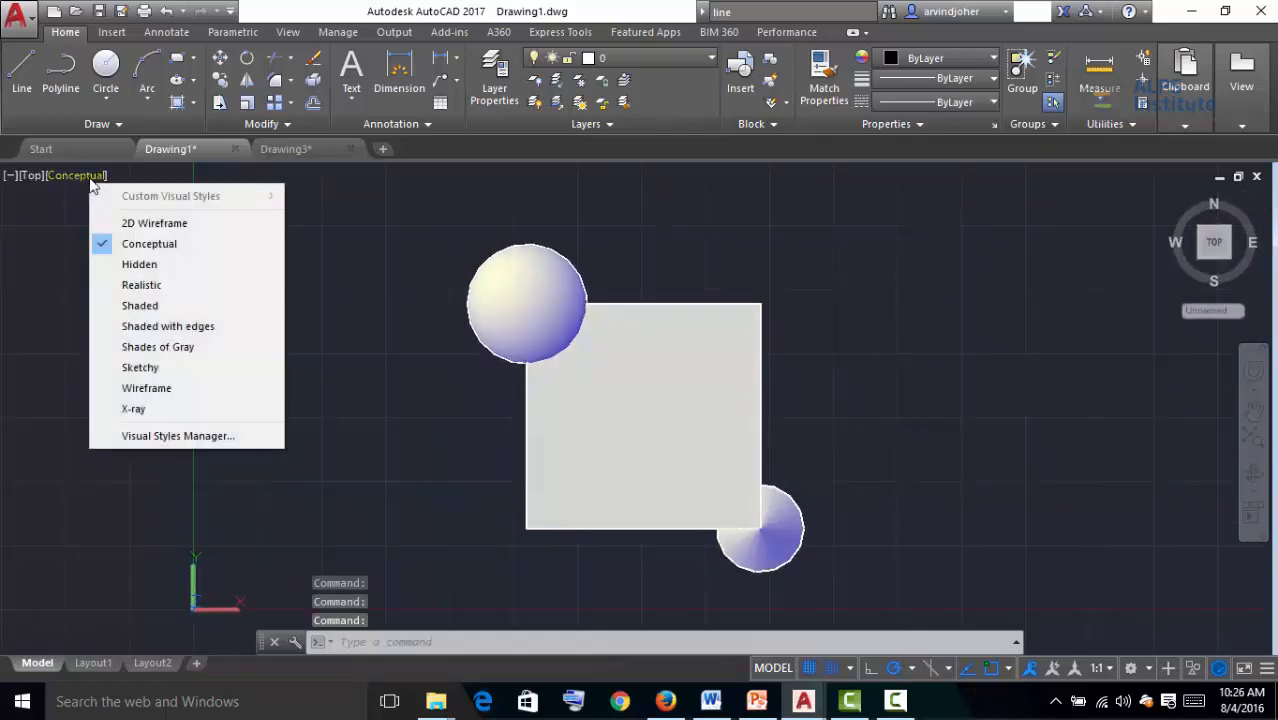
pyautogui.click(140, 266)
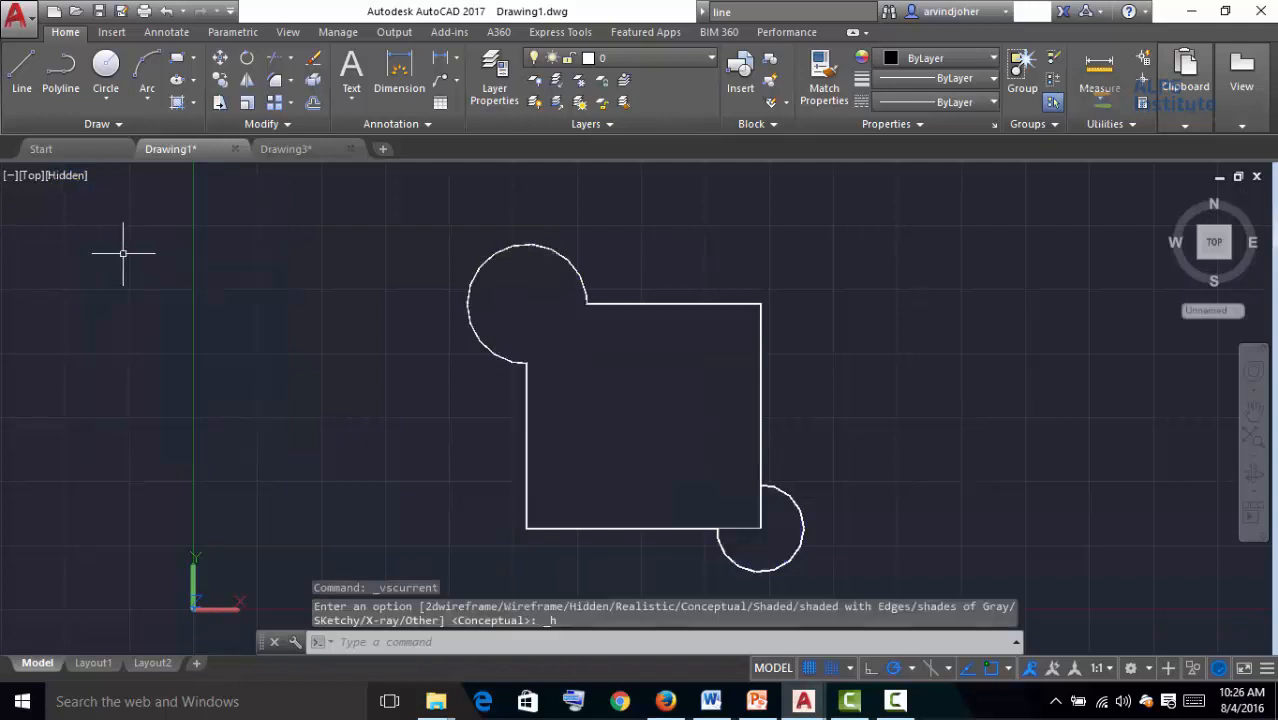
pyautogui.click(60, 178)
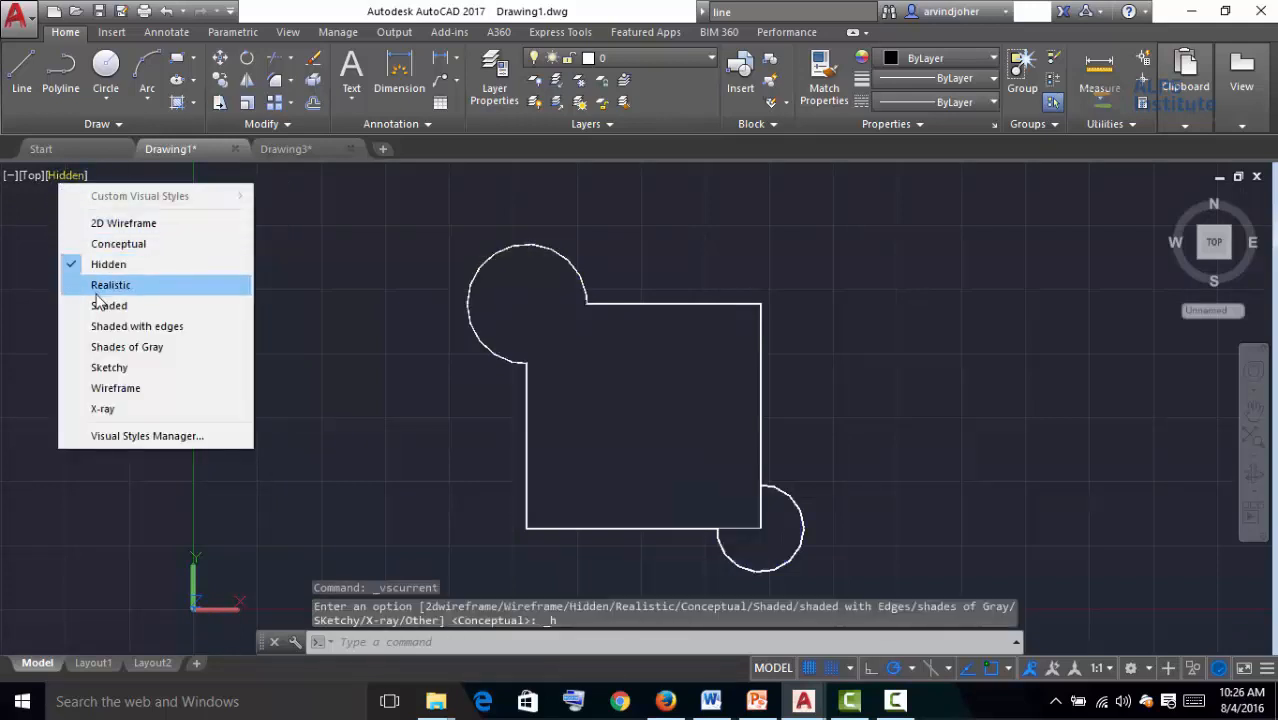
pyautogui.click(96, 290)
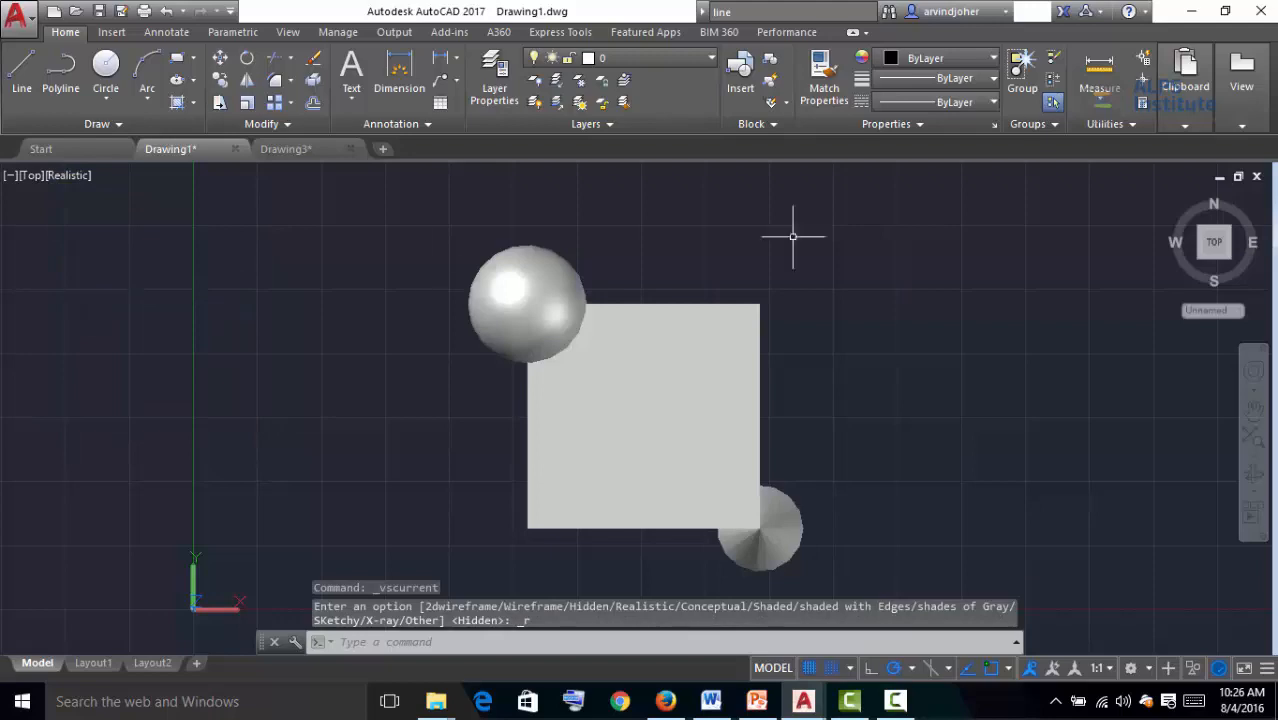
# Switch the view to Bottom, then Left, then back to Top using the view controls
pyautogui.click(30, 178)
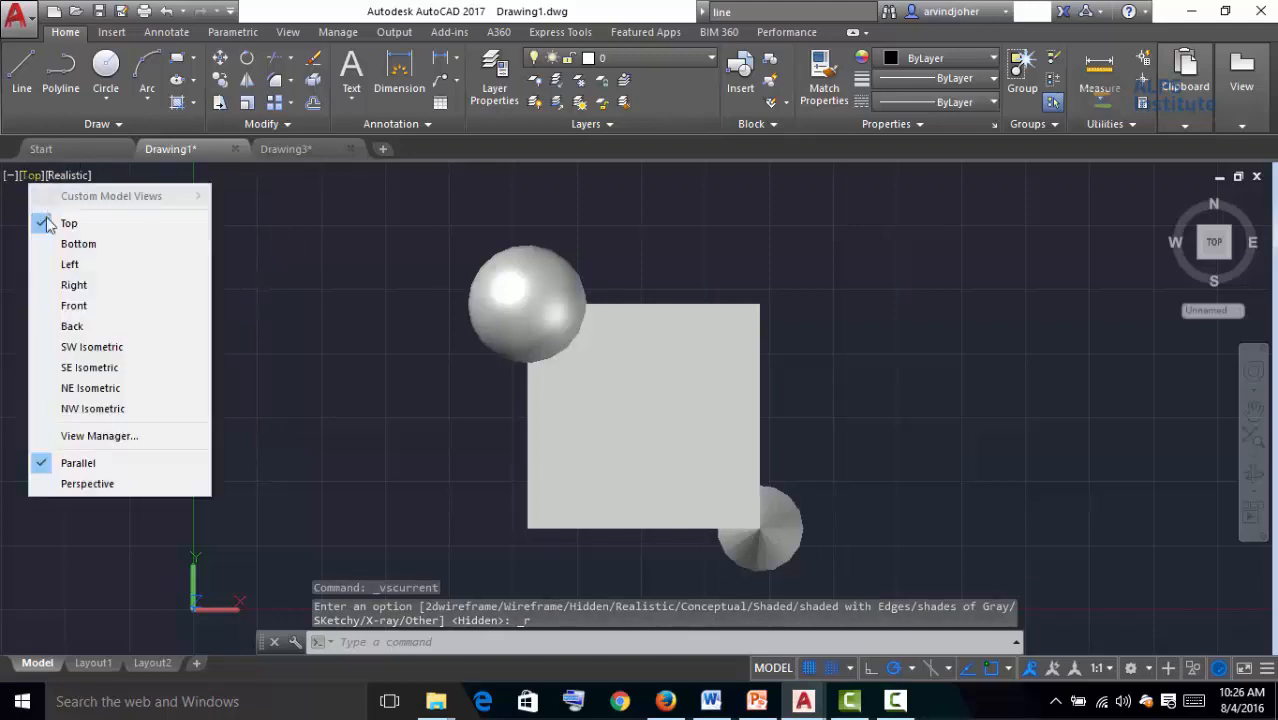
pyautogui.click(55, 238)
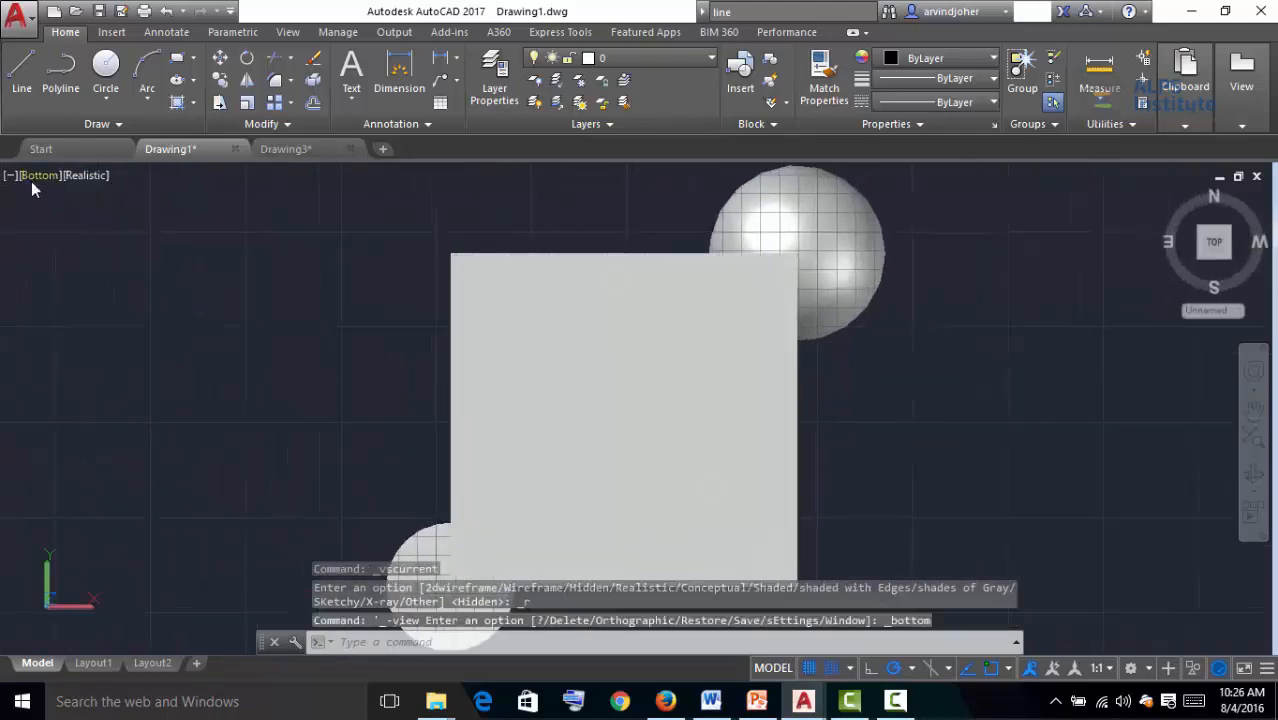
pyautogui.click(31, 178)
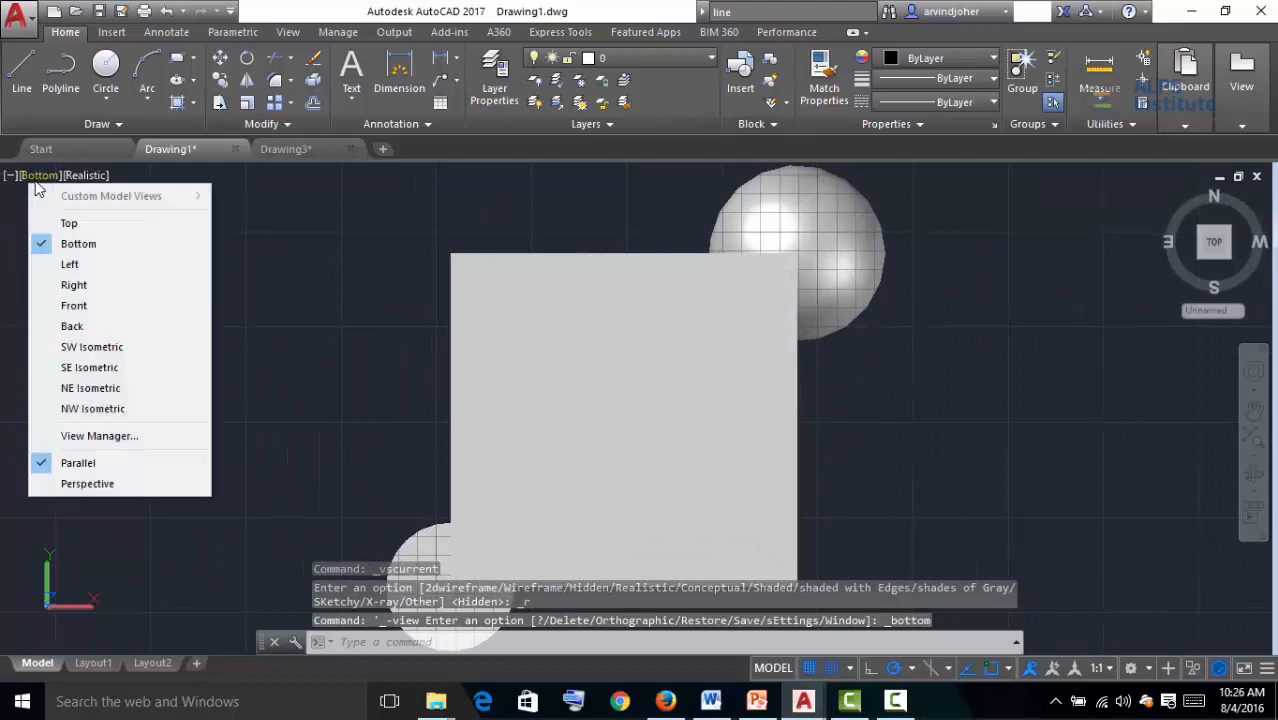
pyautogui.click(86, 264)
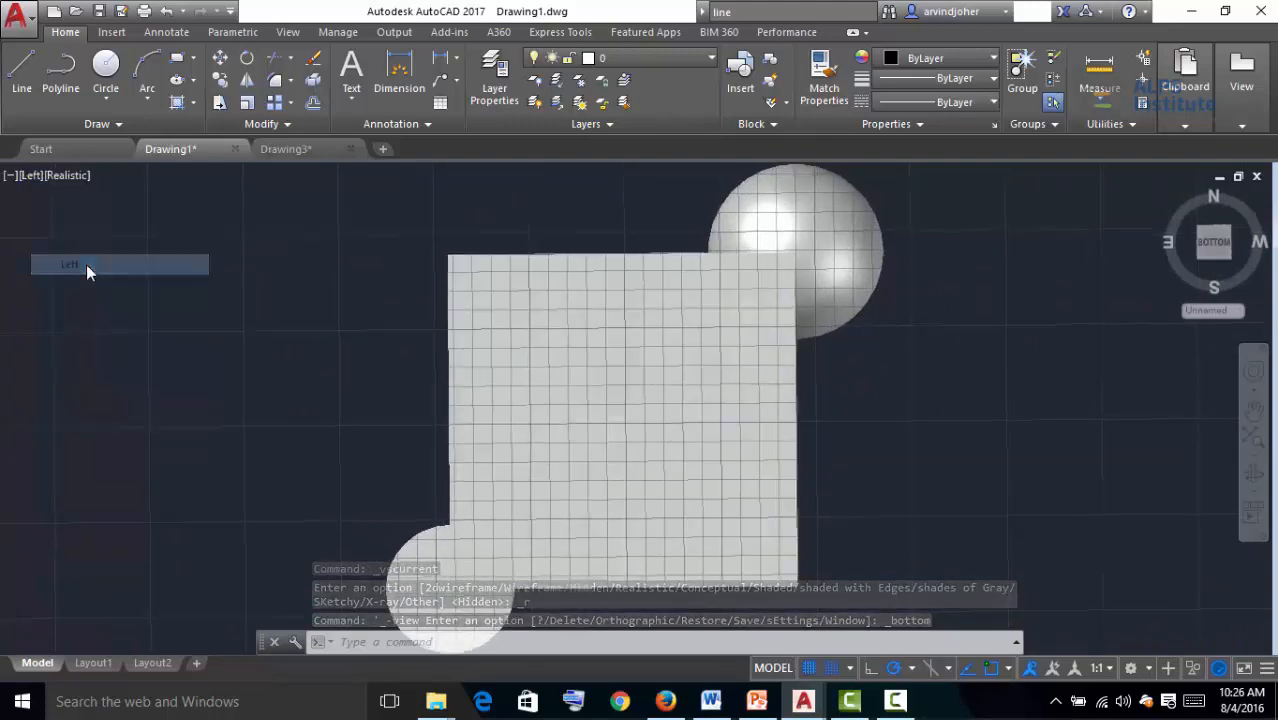
pyautogui.click(41, 178)
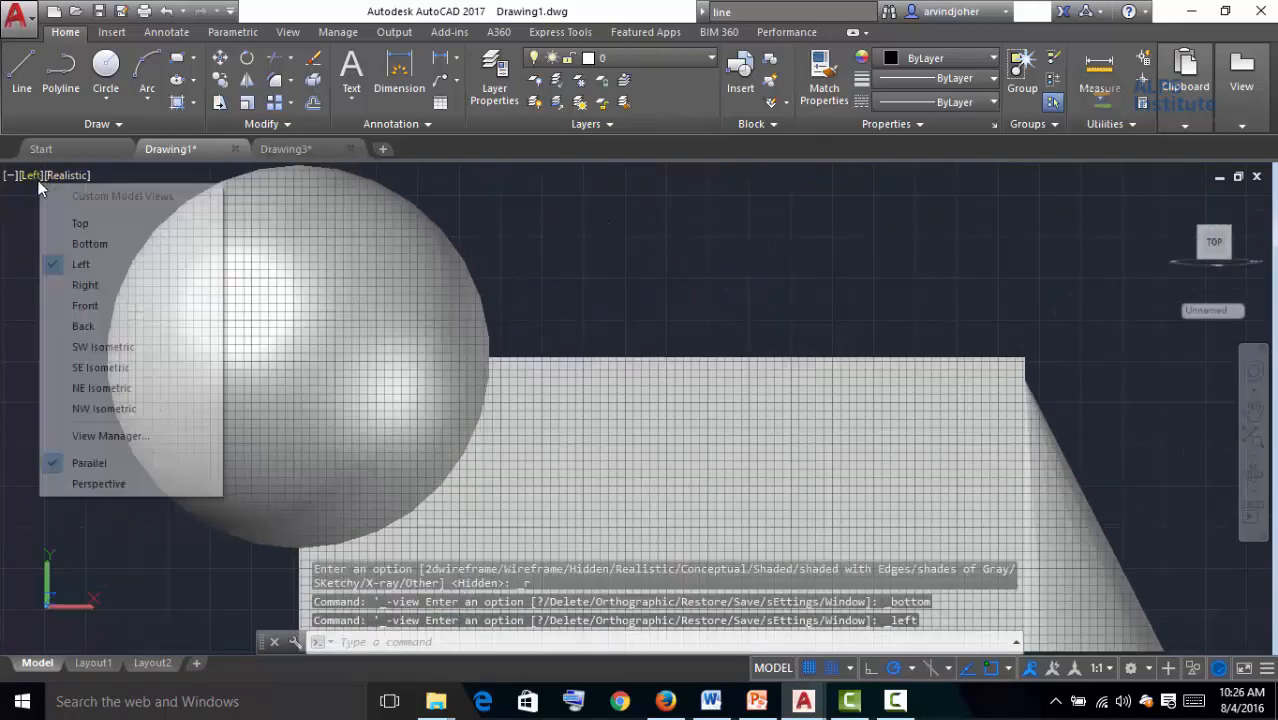
pyautogui.click(72, 222)
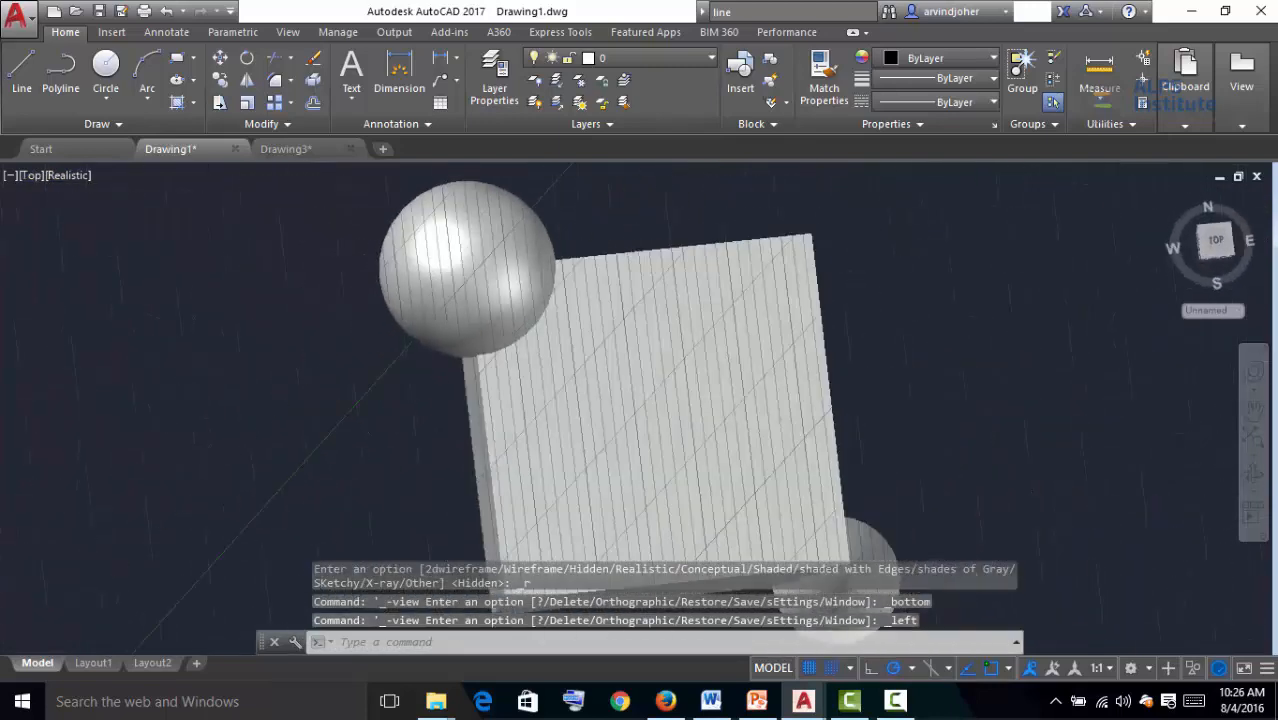
# Set the visual style back to 2D Wireframe
pyautogui.click(79, 177)
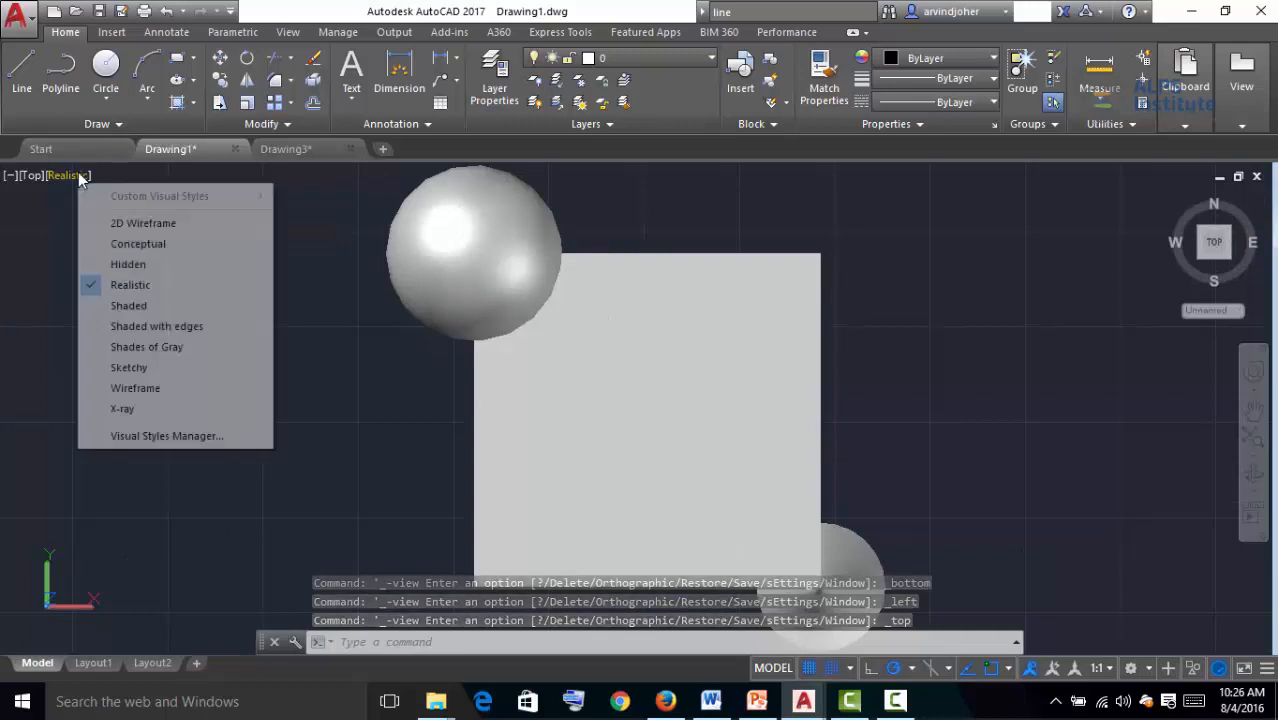
pyautogui.click(128, 228)
# Pan the drawing around the viewport with the navigation bar's Pan tool
pyautogui.scroll(-2, 1027, 377)
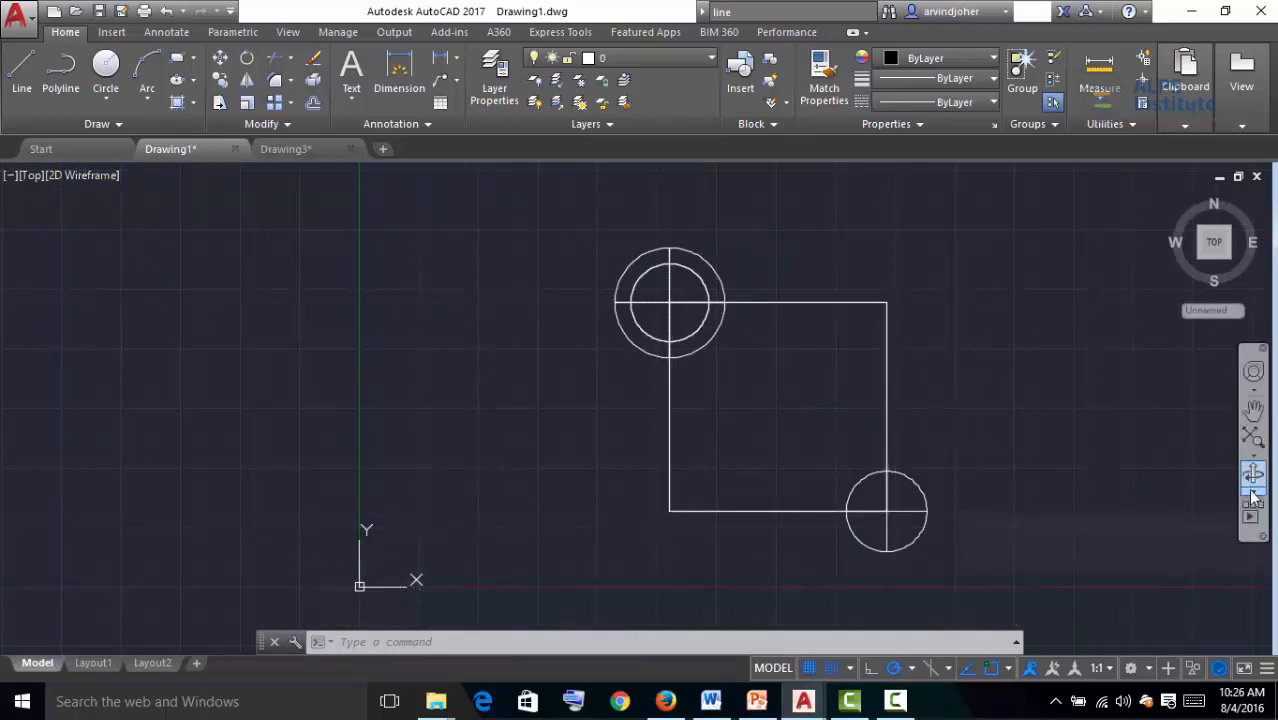
pyautogui.click(1255, 418)
pyautogui.moveTo(901, 409)
pyautogui.mouseDown()
pyautogui.moveTo(424, 420)
pyautogui.moveTo(548, 519)
pyautogui.moveTo(979, 434)
pyautogui.moveTo(782, 348)
pyautogui.moveTo(551, 465)
pyautogui.mouseUp()
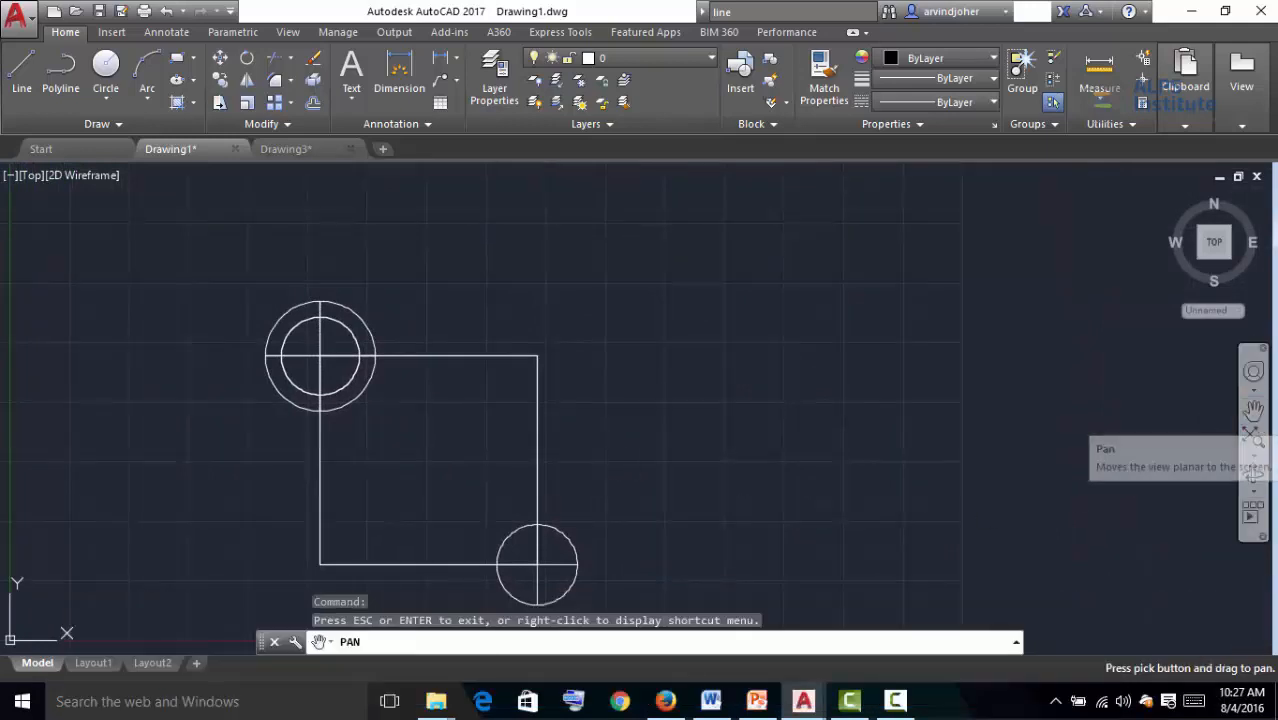
pyautogui.moveTo(742, 437); pyautogui.dragTo(953, 394)
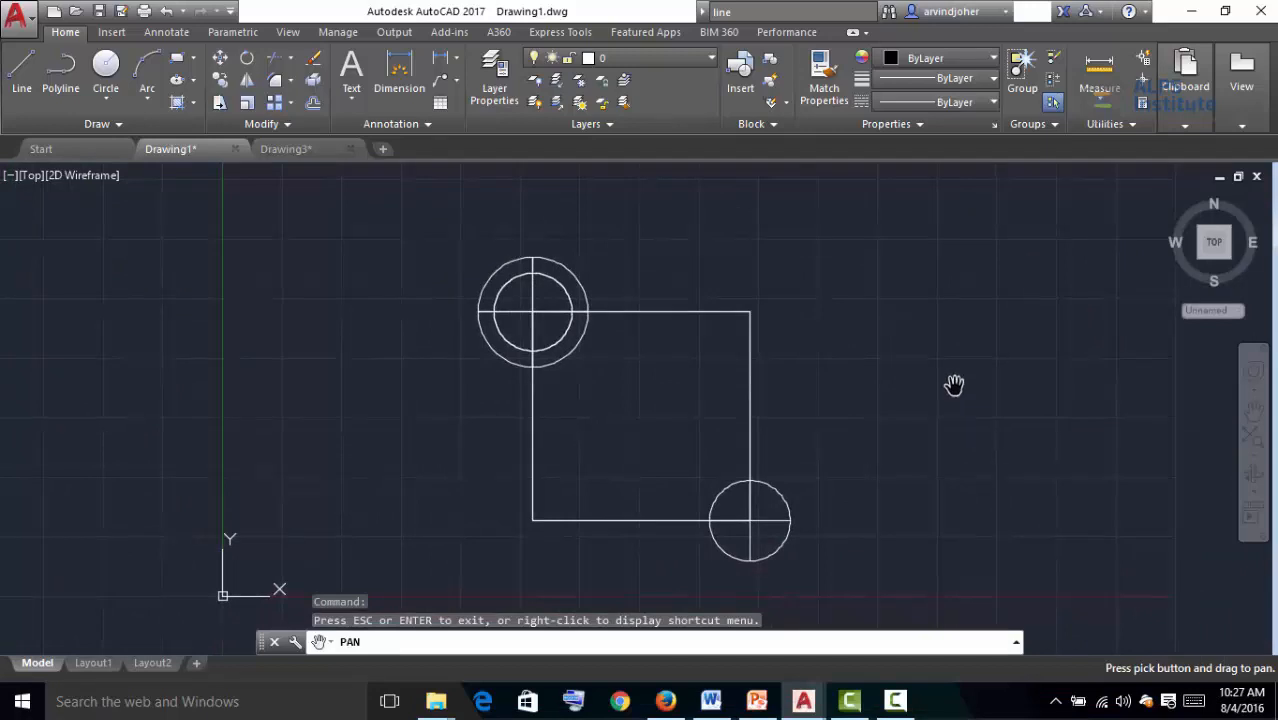
# Continue panning the drawing around the viewport, then exit the Pan tool
pyautogui.moveTo(1049, 422); pyautogui.dragTo(955, 435)
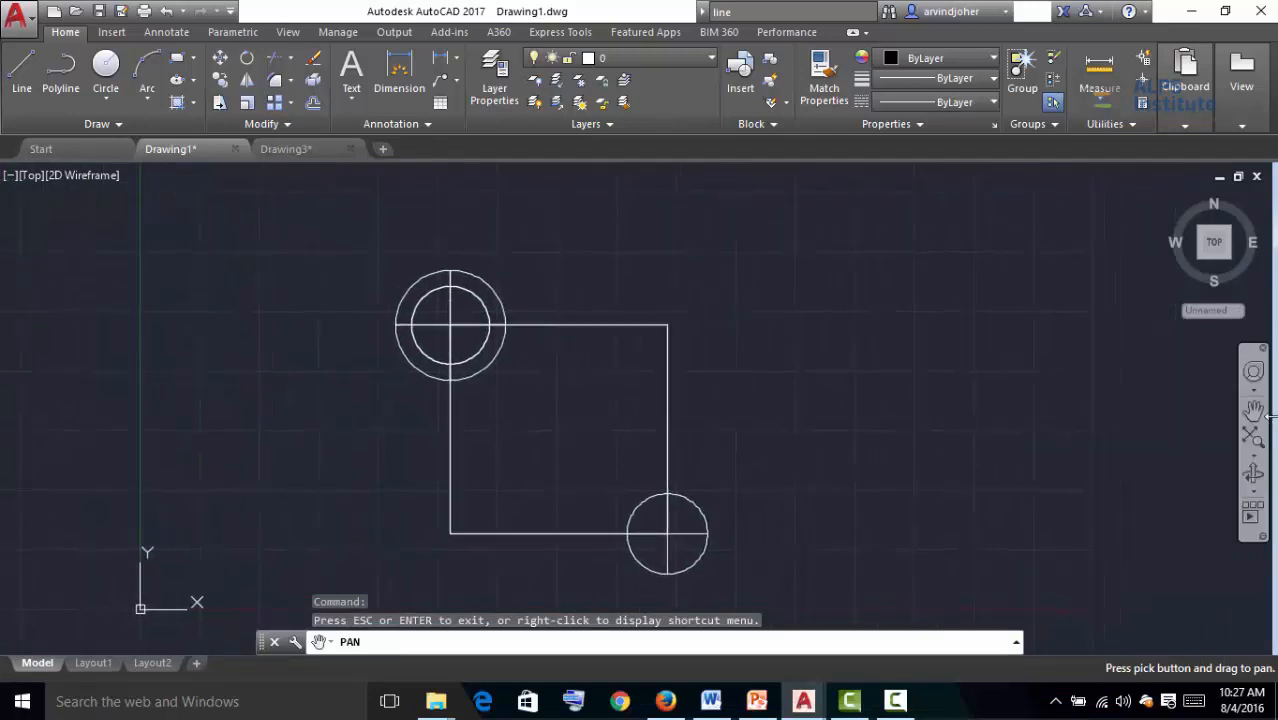
pyautogui.moveTo(581, 416)
pyautogui.mouseDown()
pyautogui.moveTo(610, 425)
pyautogui.moveTo(785, 405)
pyautogui.moveTo(468, 451)
pyautogui.moveTo(659, 424)
pyautogui.mouseUp()
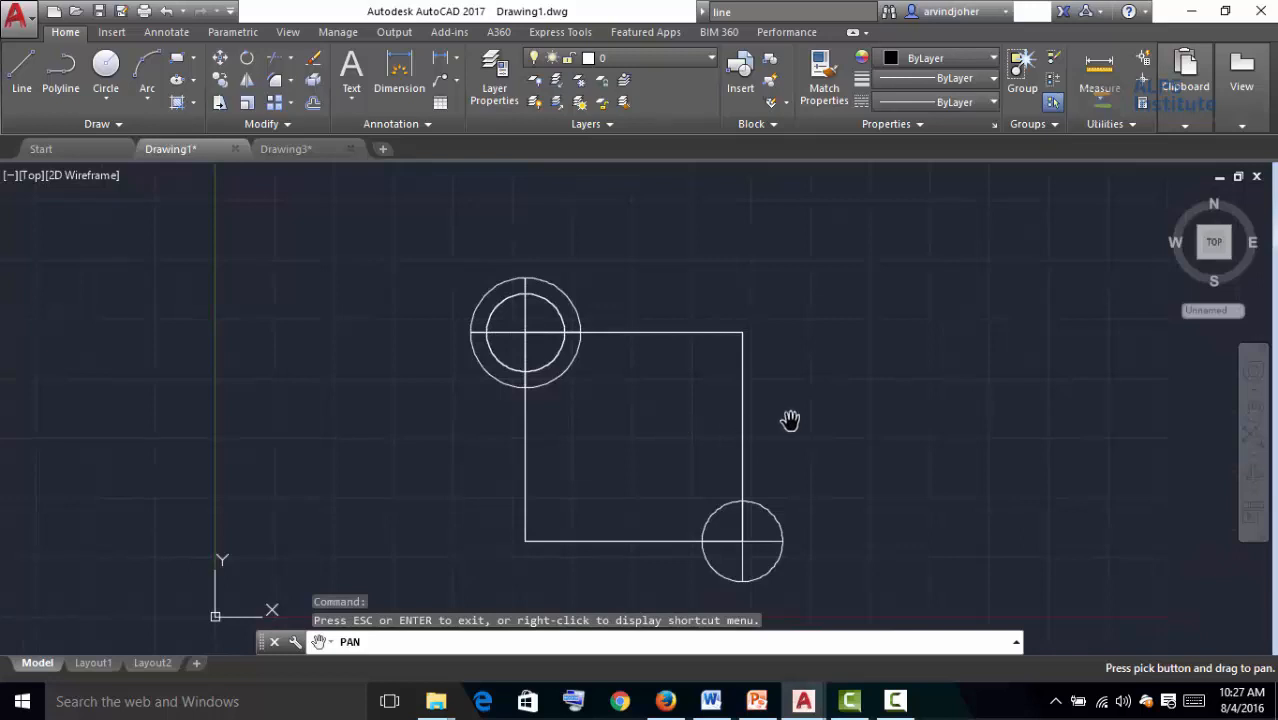
pyautogui.moveTo(805, 428); pyautogui.dragTo(605, 442)
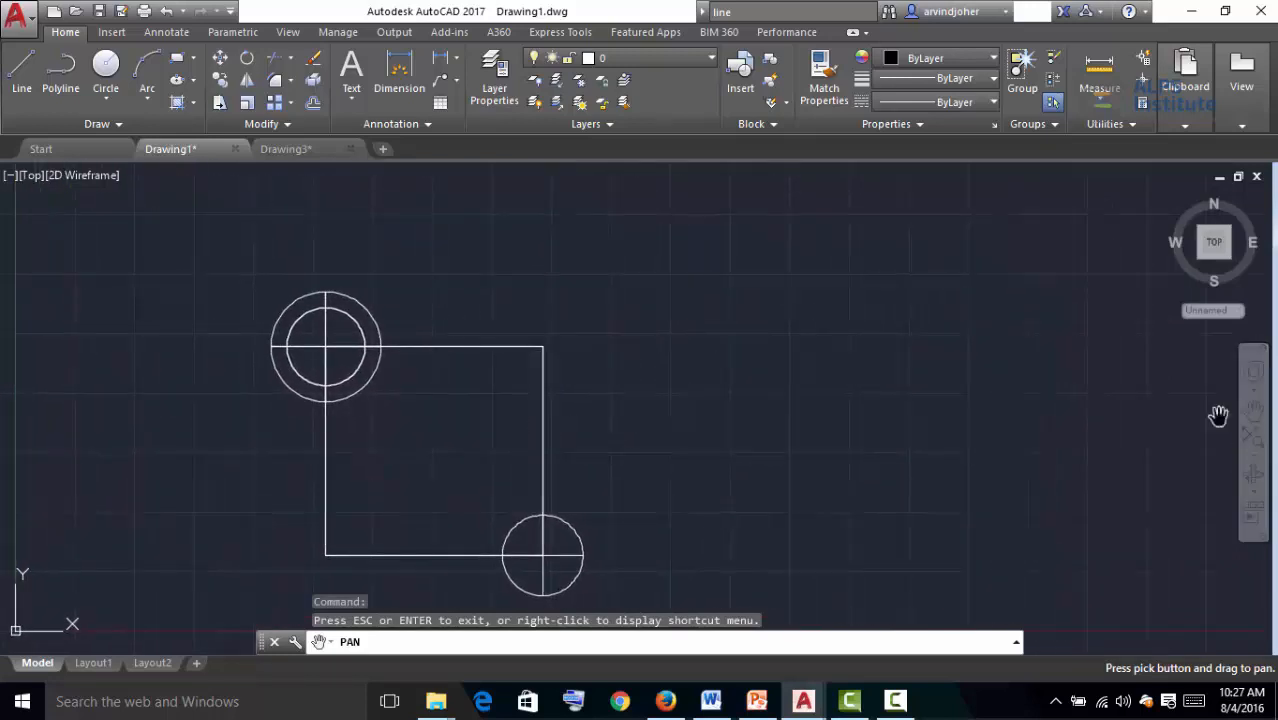
pyautogui.press('Escape')
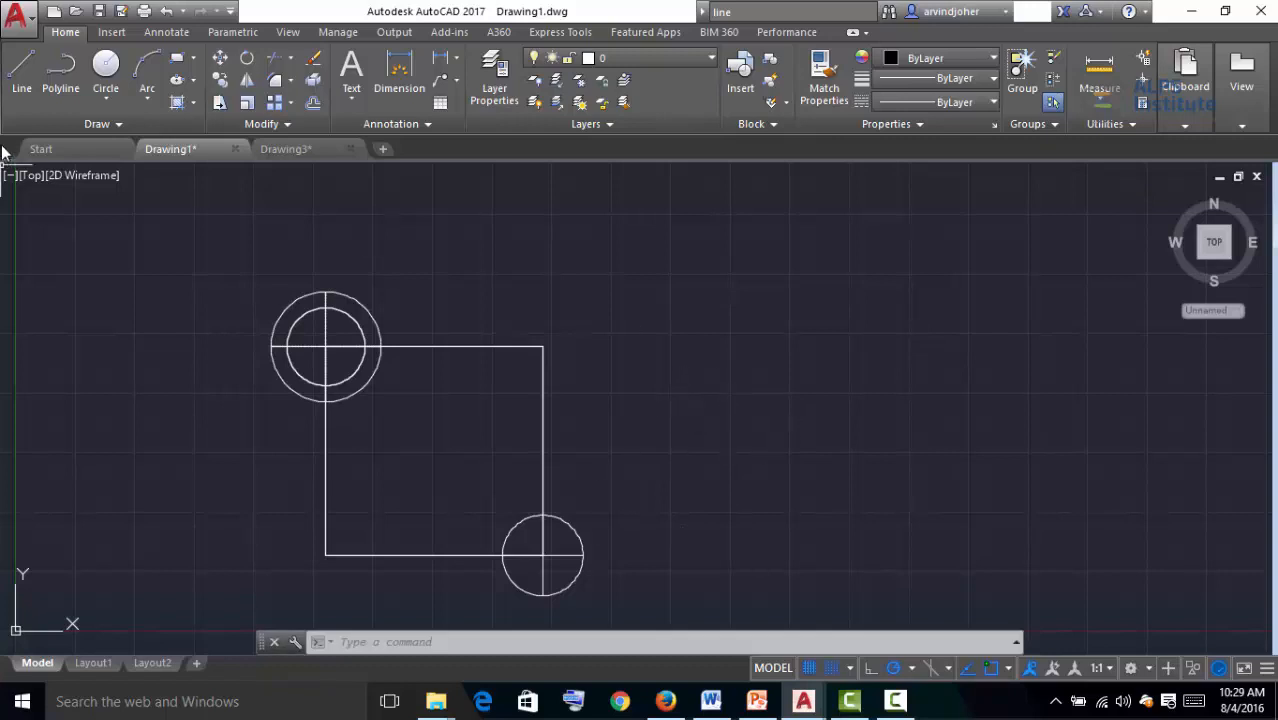
# Draw a single horizontal line to the right of the existing shape with the Line tool
pyautogui.click(19, 73)
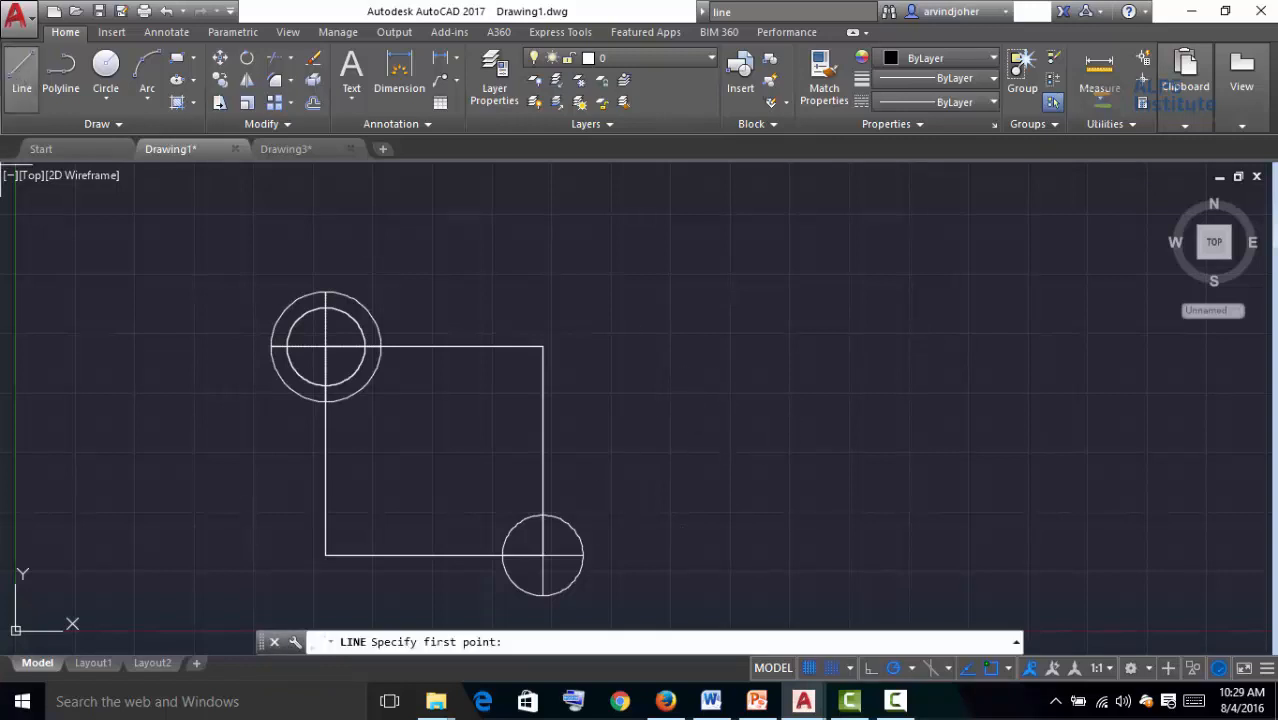
pyautogui.click(717, 408)
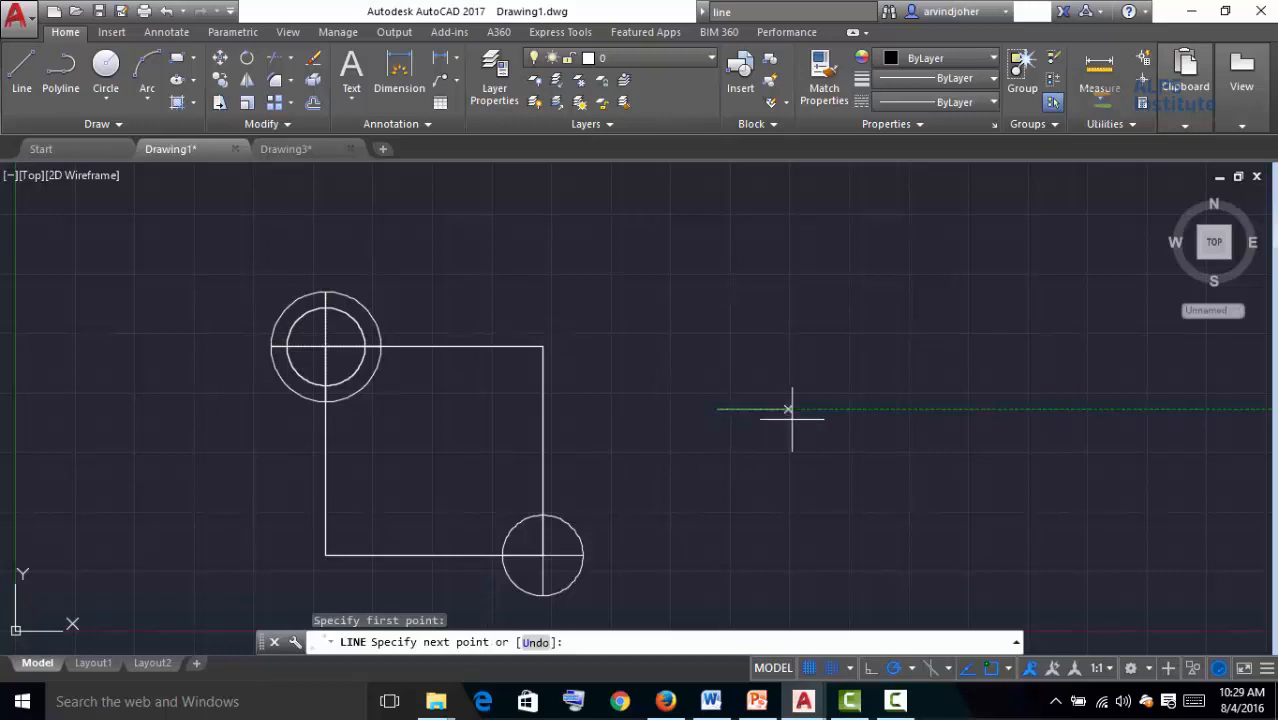
pyautogui.click(1014, 408)
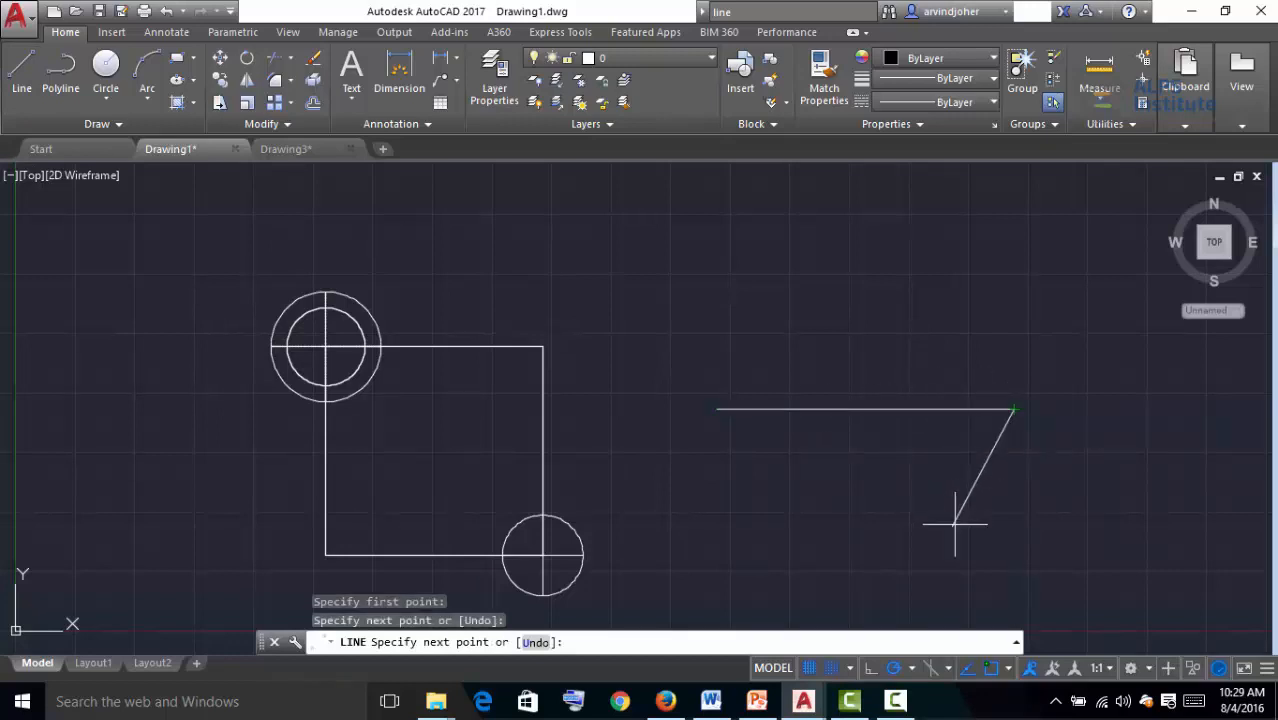
pyautogui.press('Escape')
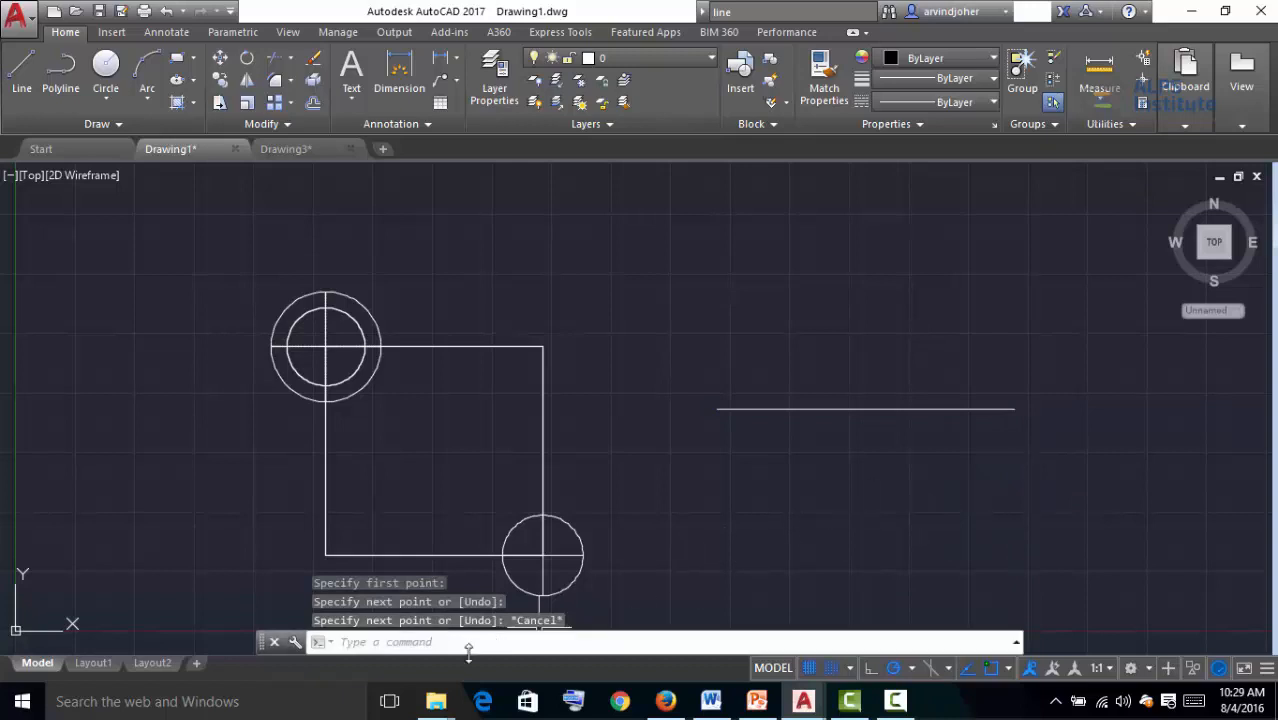
# Draw a closed four-sided outline below the new horizontal line using the LINE command
pyautogui.click(421, 644)
pyautogui.write('line')
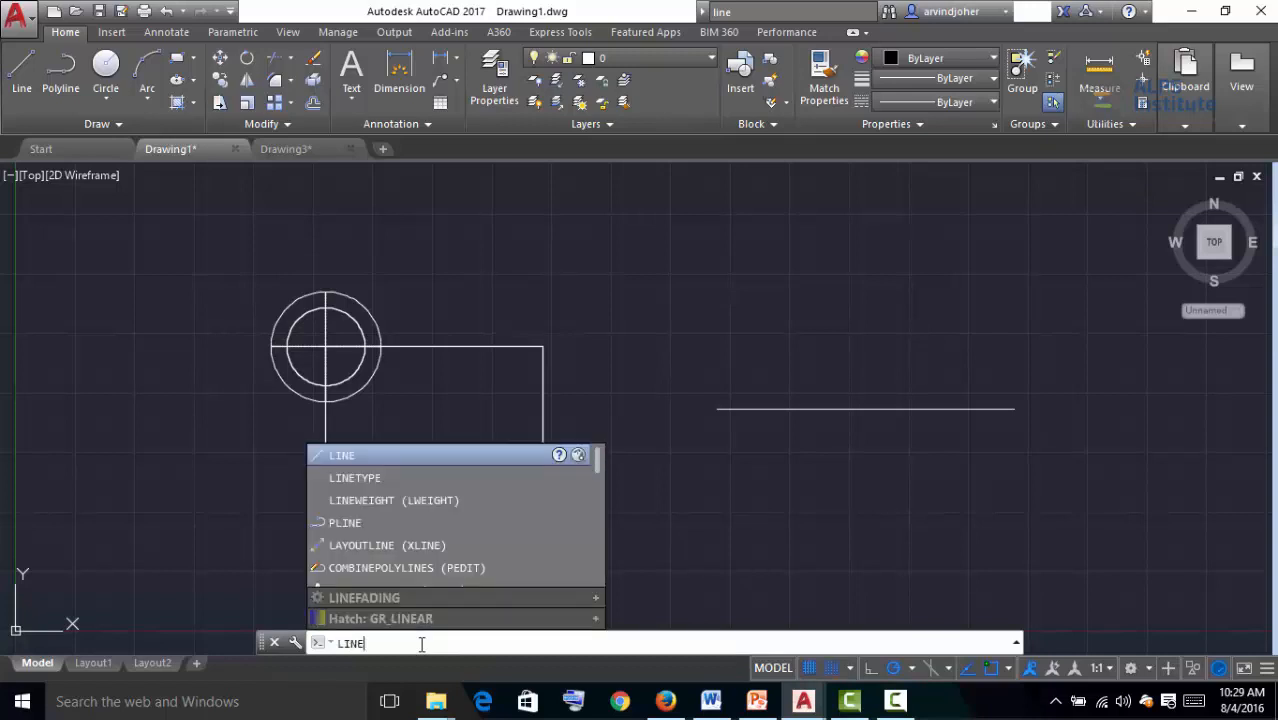
pyautogui.press('Return')
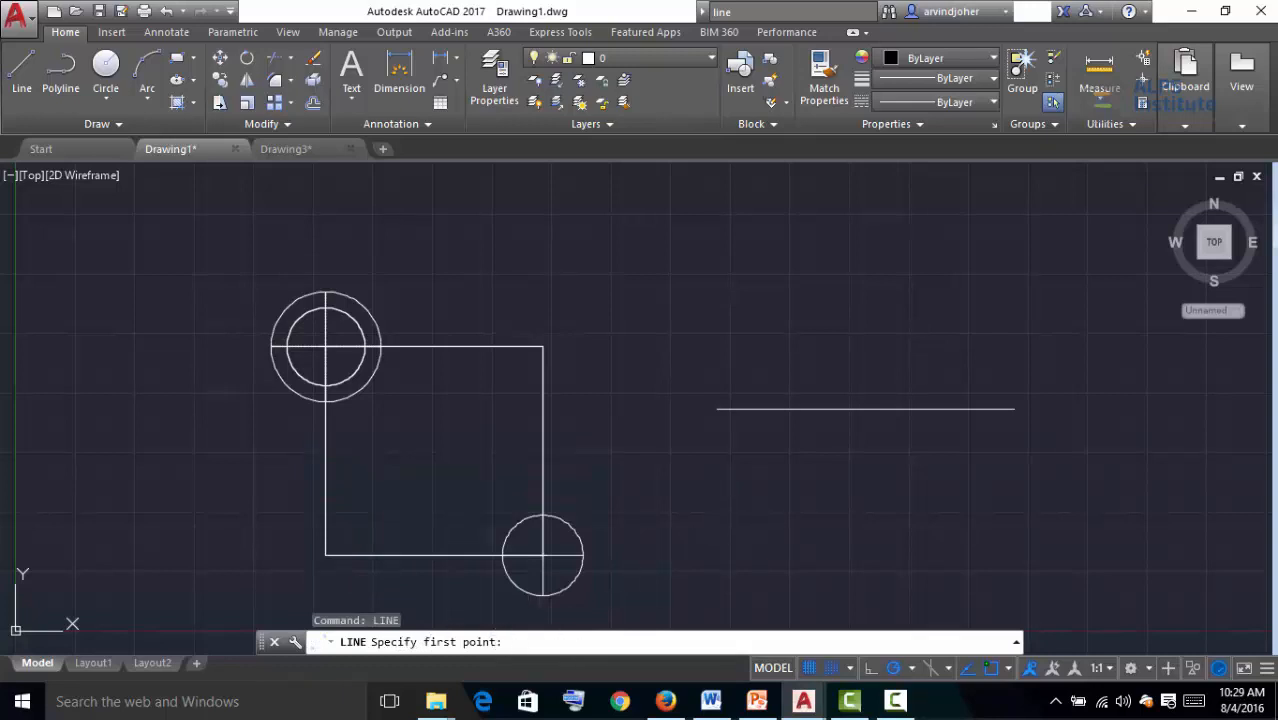
pyautogui.click(714, 506)
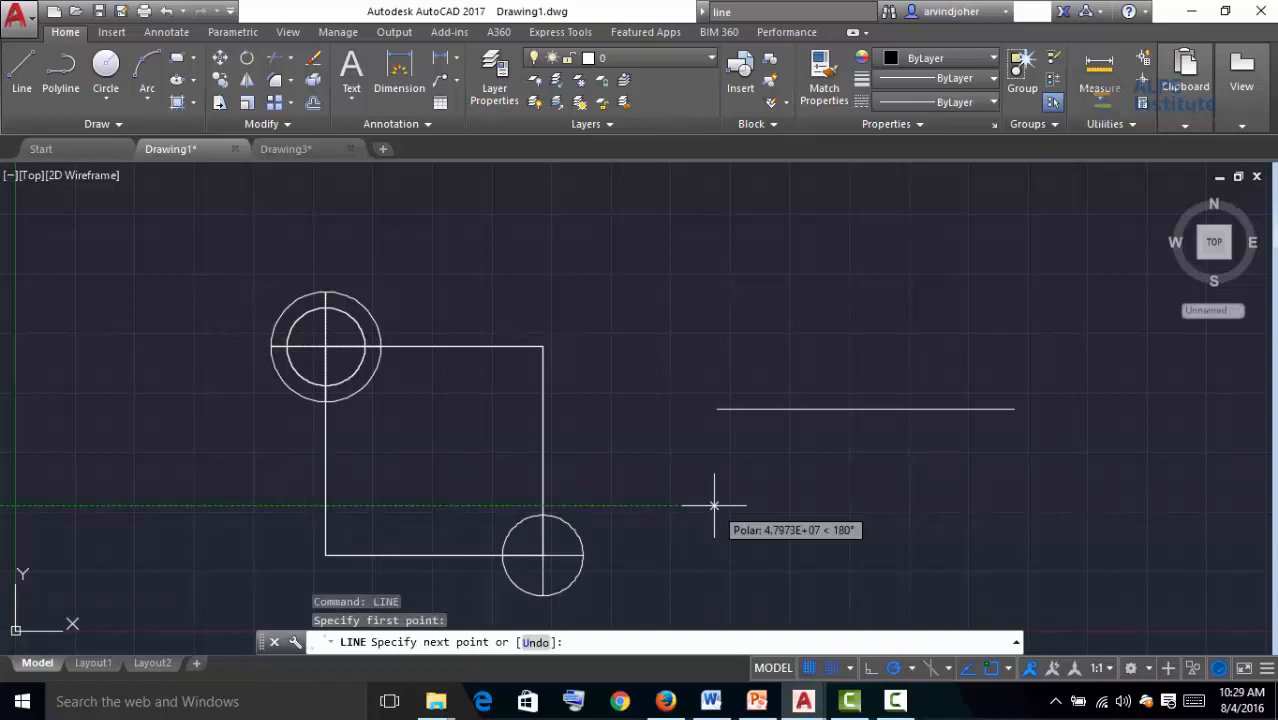
pyautogui.click(1012, 505)
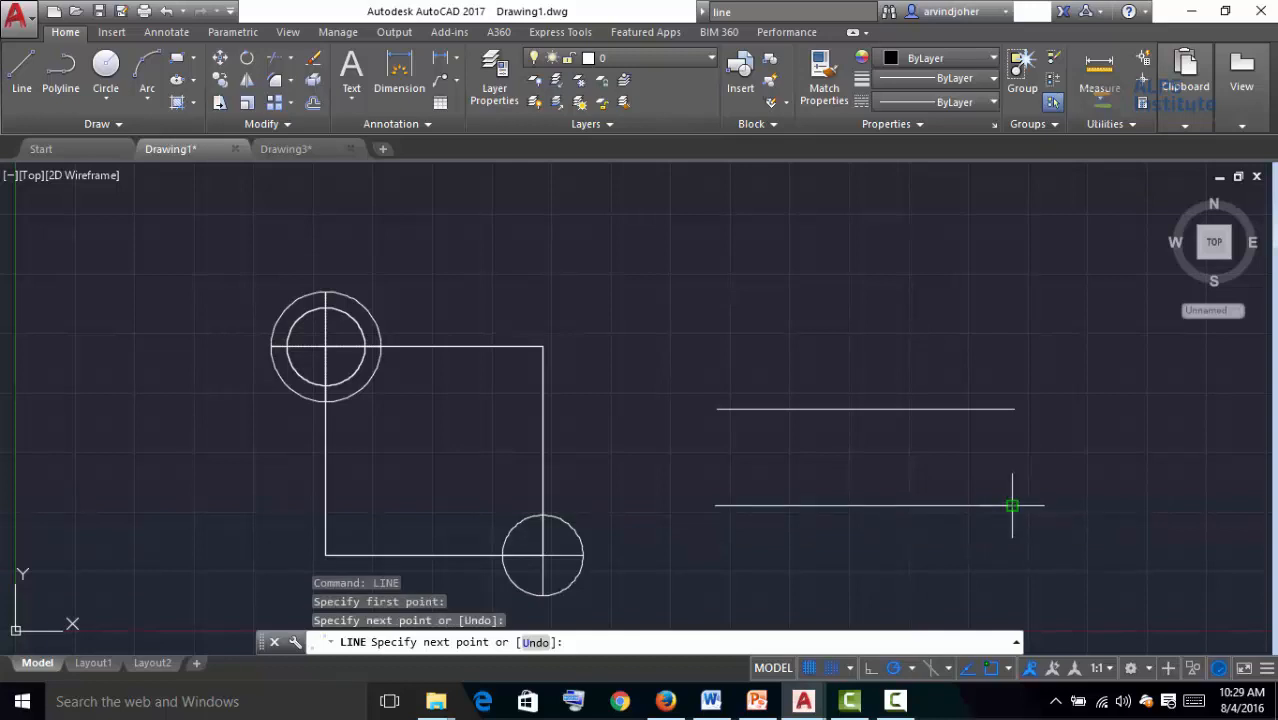
pyautogui.click(1012, 579)
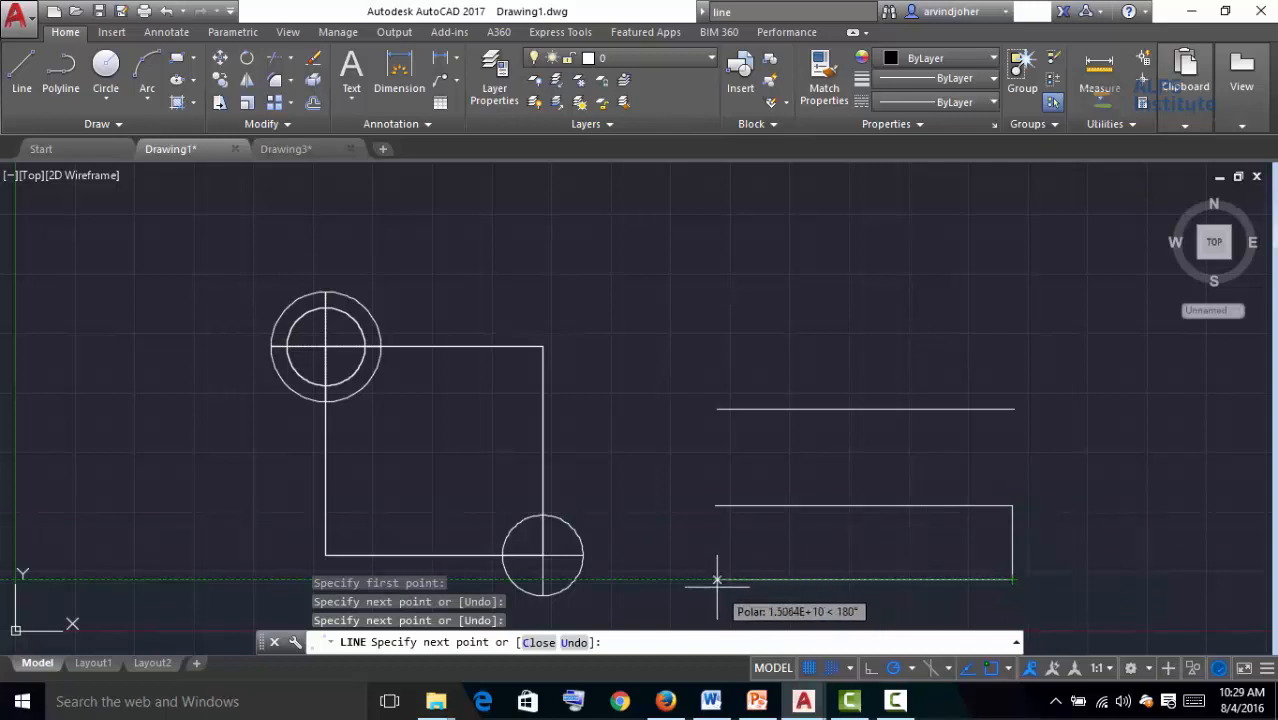
pyautogui.click(710, 586)
pyautogui.click(715, 506)
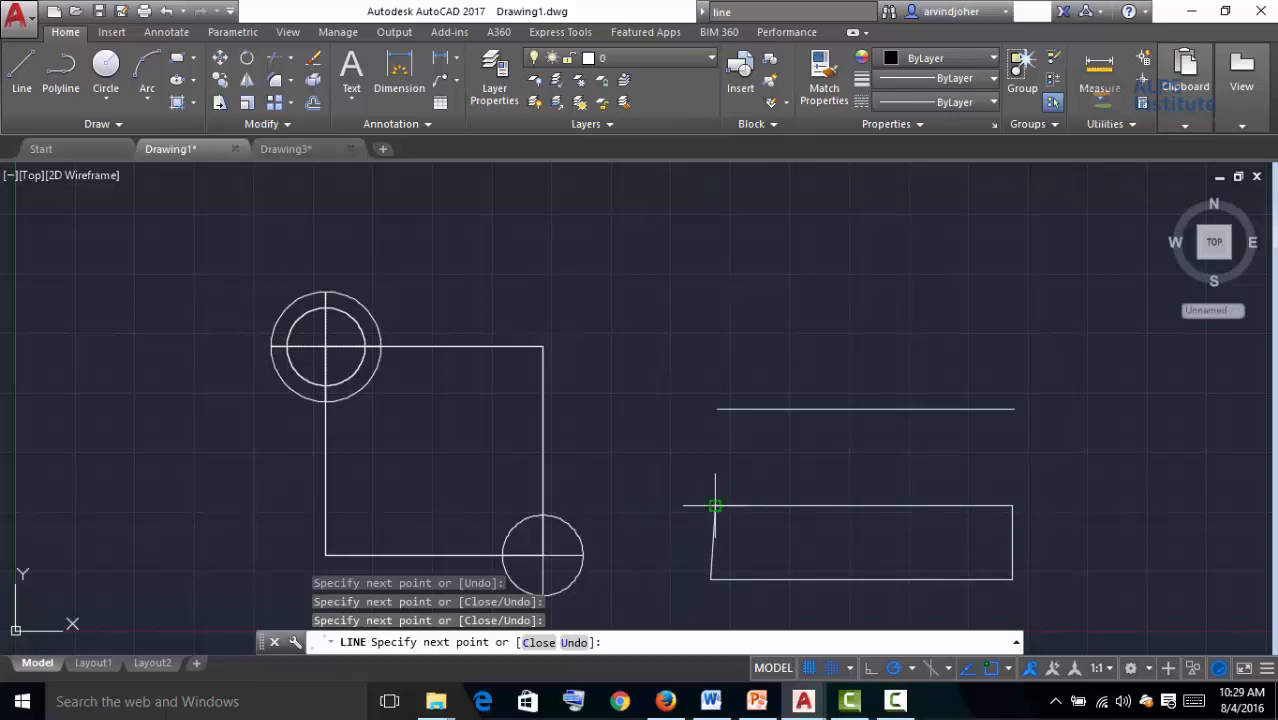
pyautogui.press('Escape')
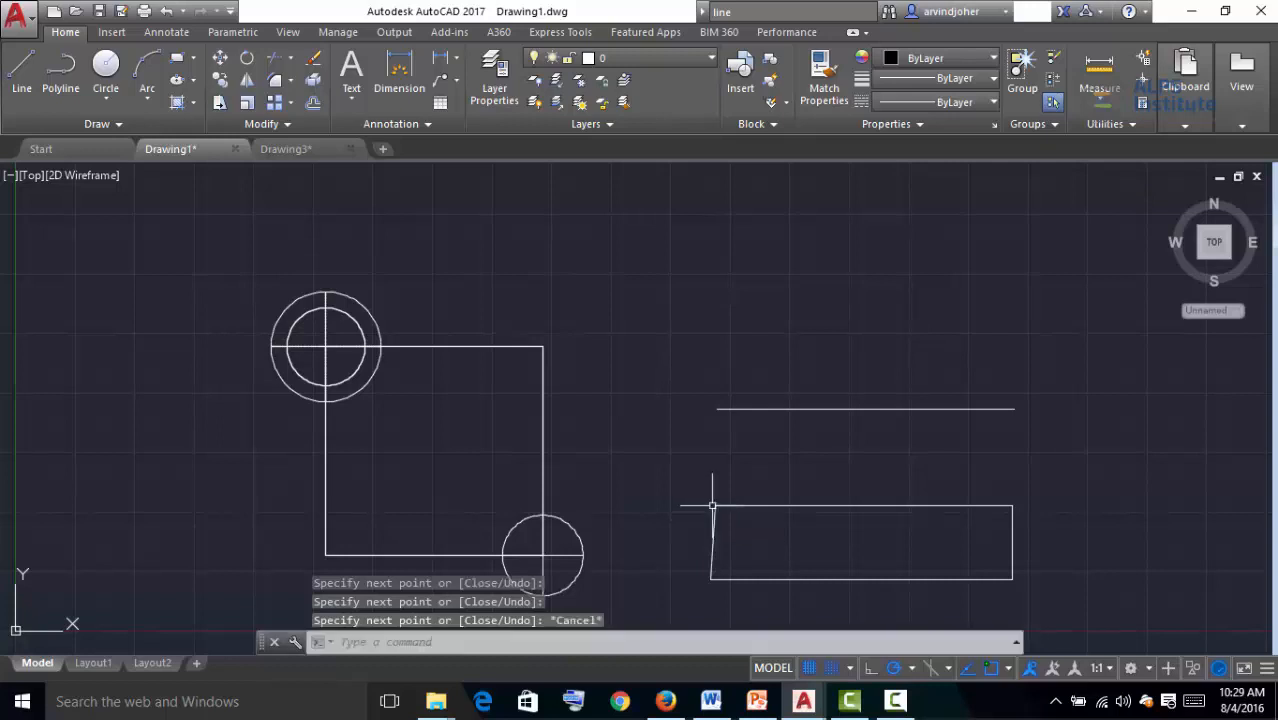
# Open the Save Drawing As dialog with the SAVE command and close it without saving
pyautogui.click(517, 641)
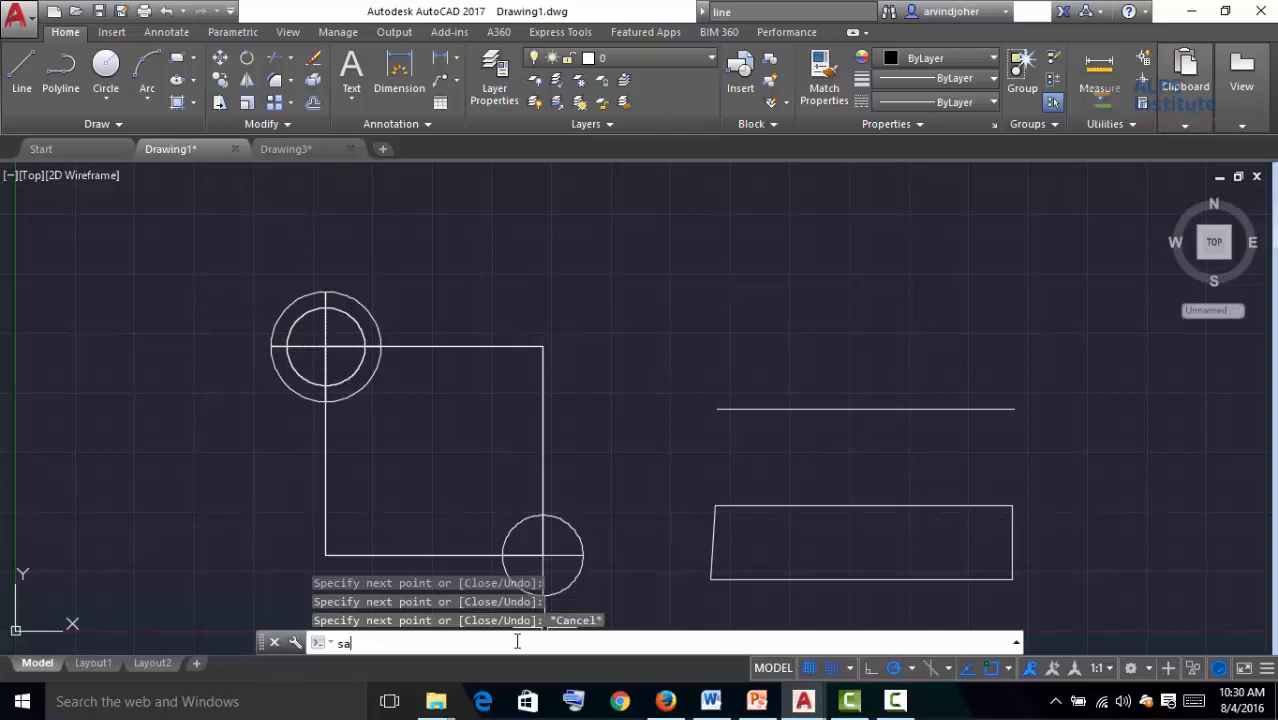
pyautogui.write('SAVE')
pyautogui.press('Return')
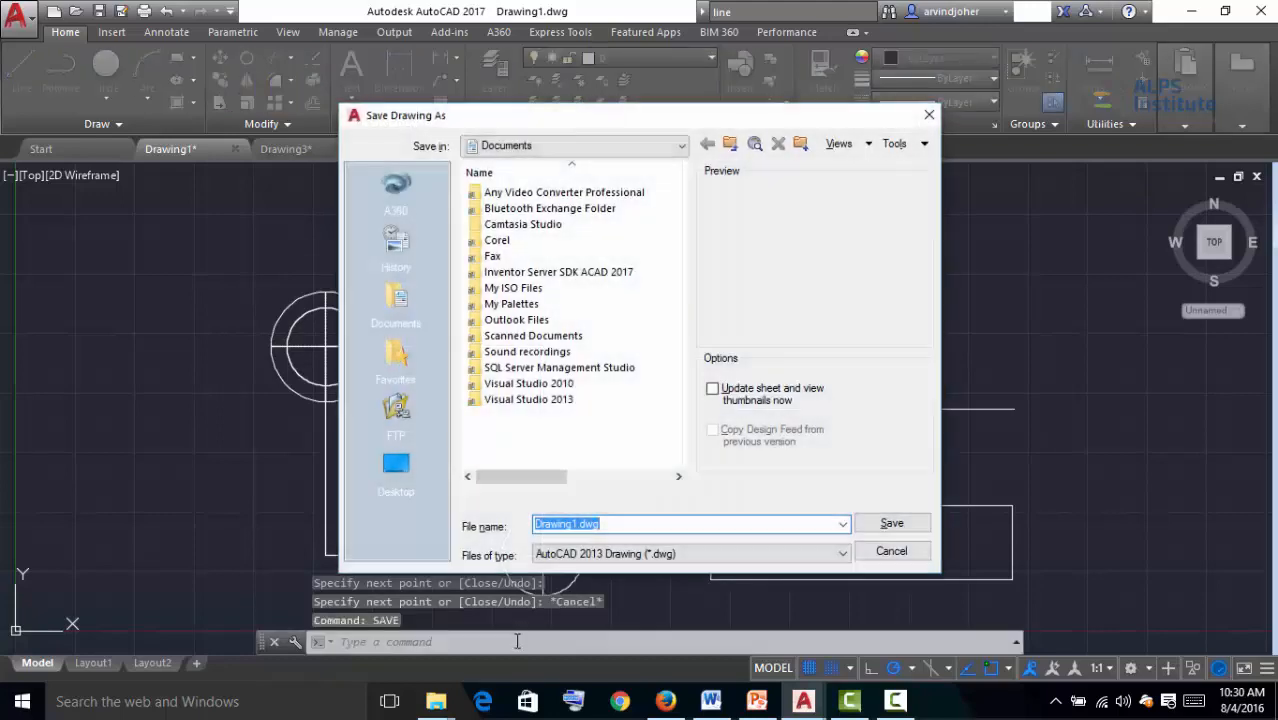
pyautogui.click(929, 115)
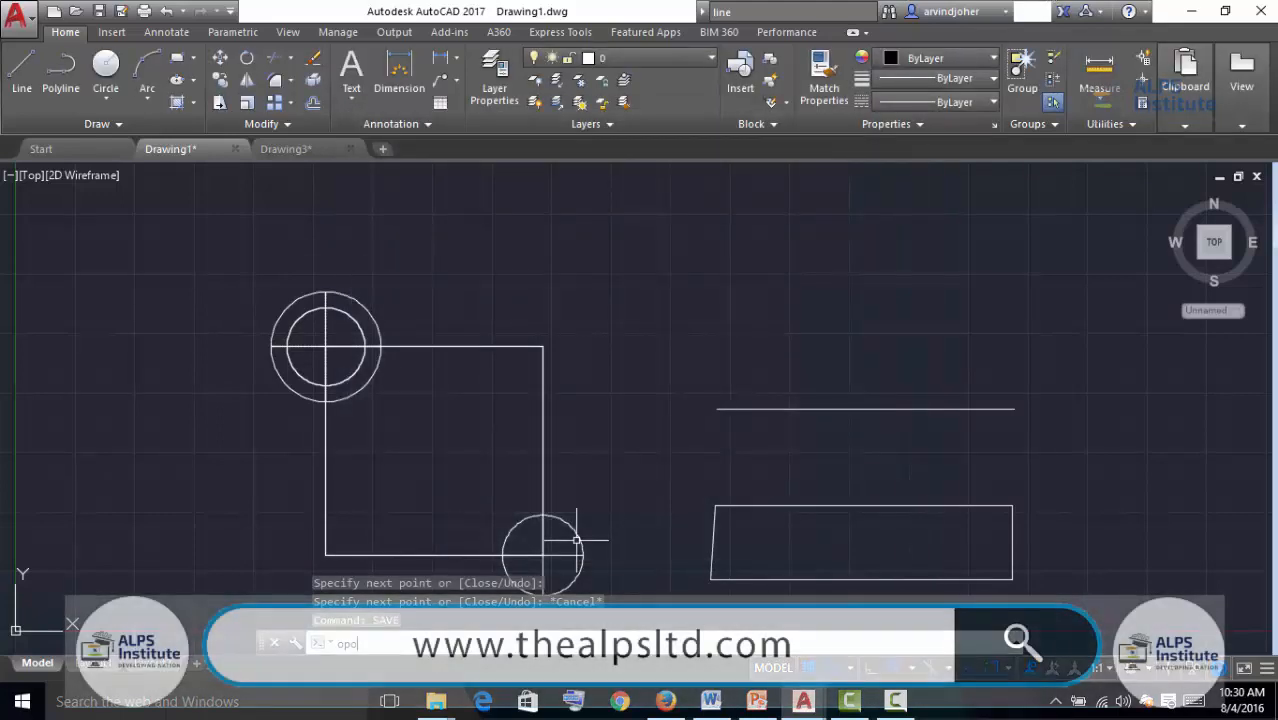
# Browse the OPEN command suggestions, open the Select File dialog and close it
pyautogui.write('op')
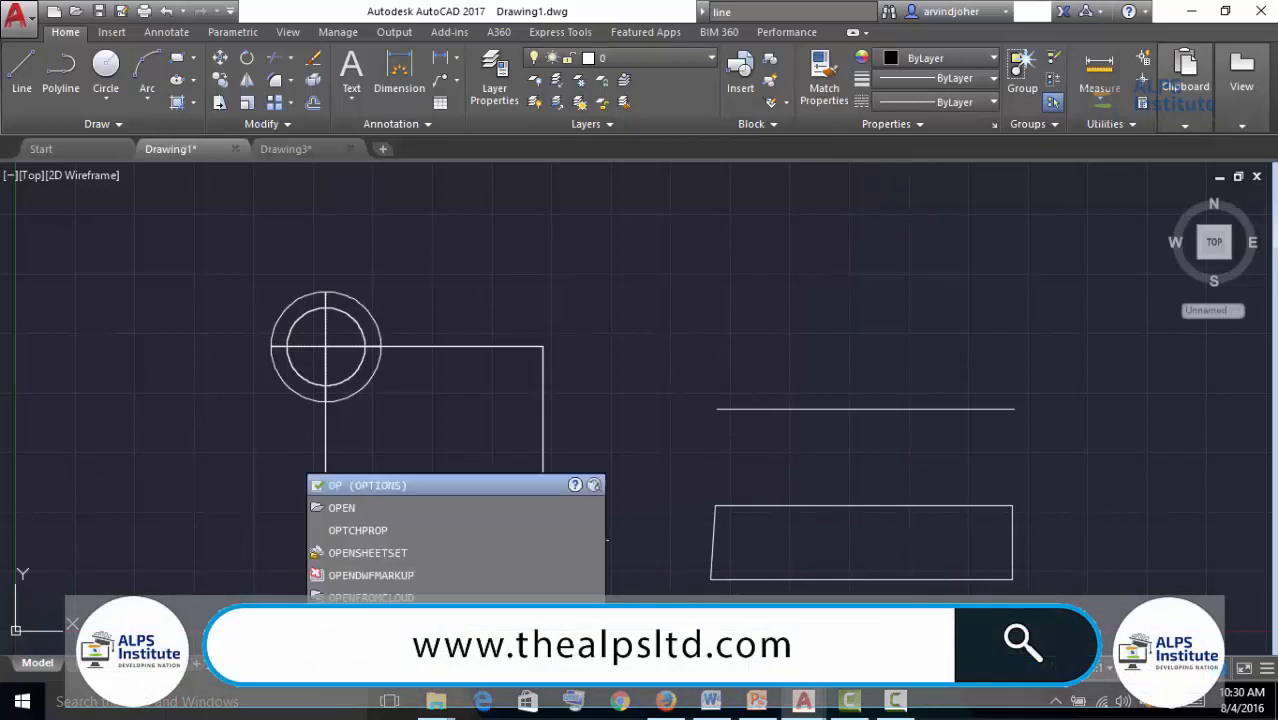
pyautogui.write('en')
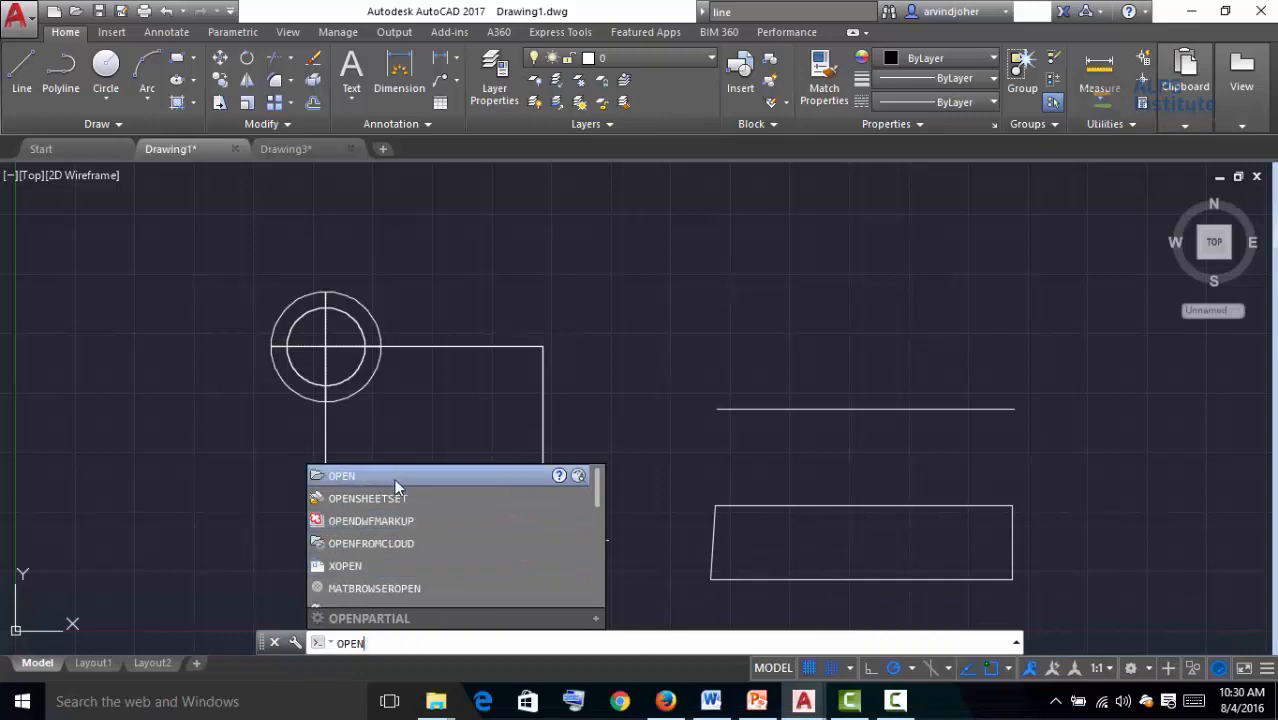
pyautogui.scroll(-1, 396, 540)
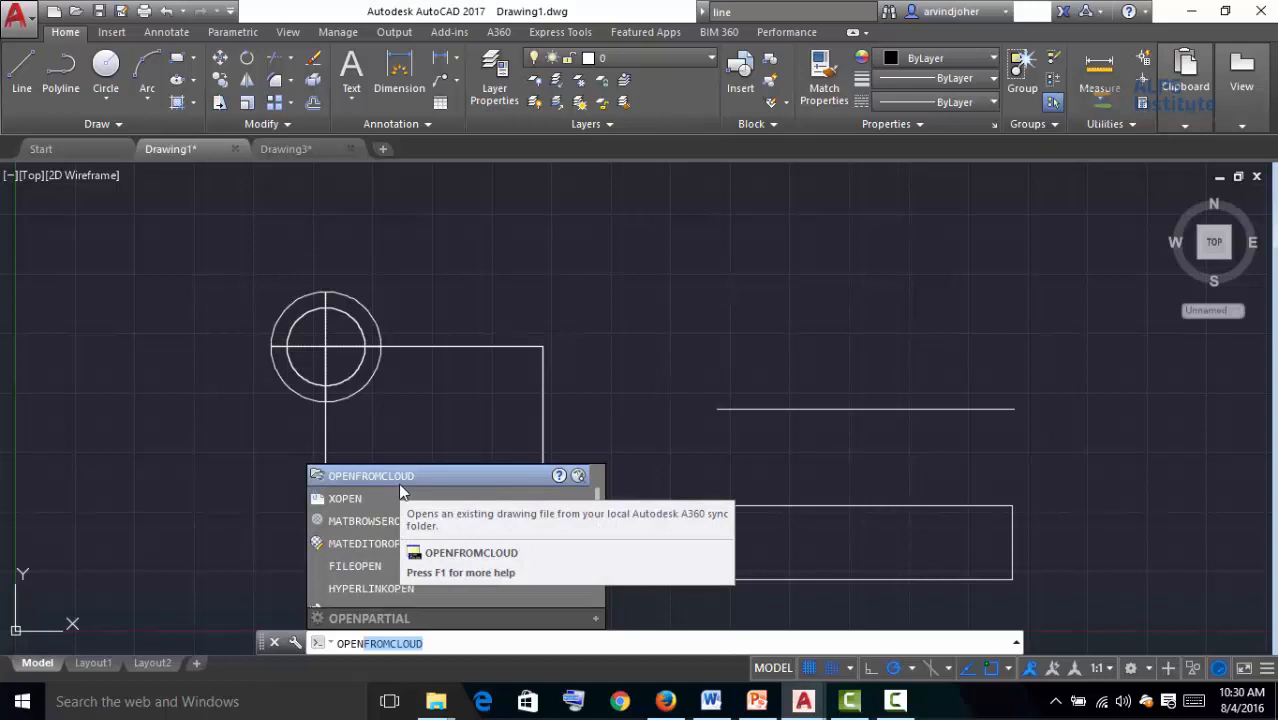
pyautogui.click(432, 644)
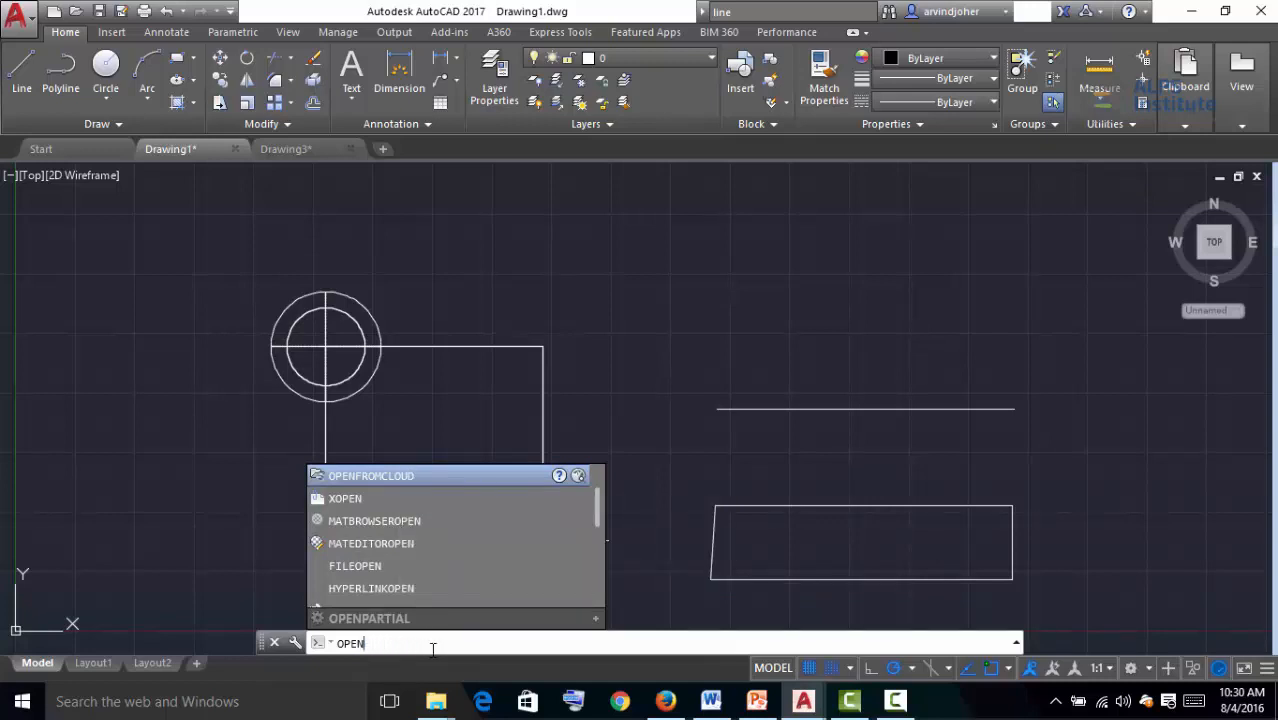
pyautogui.press('Return')
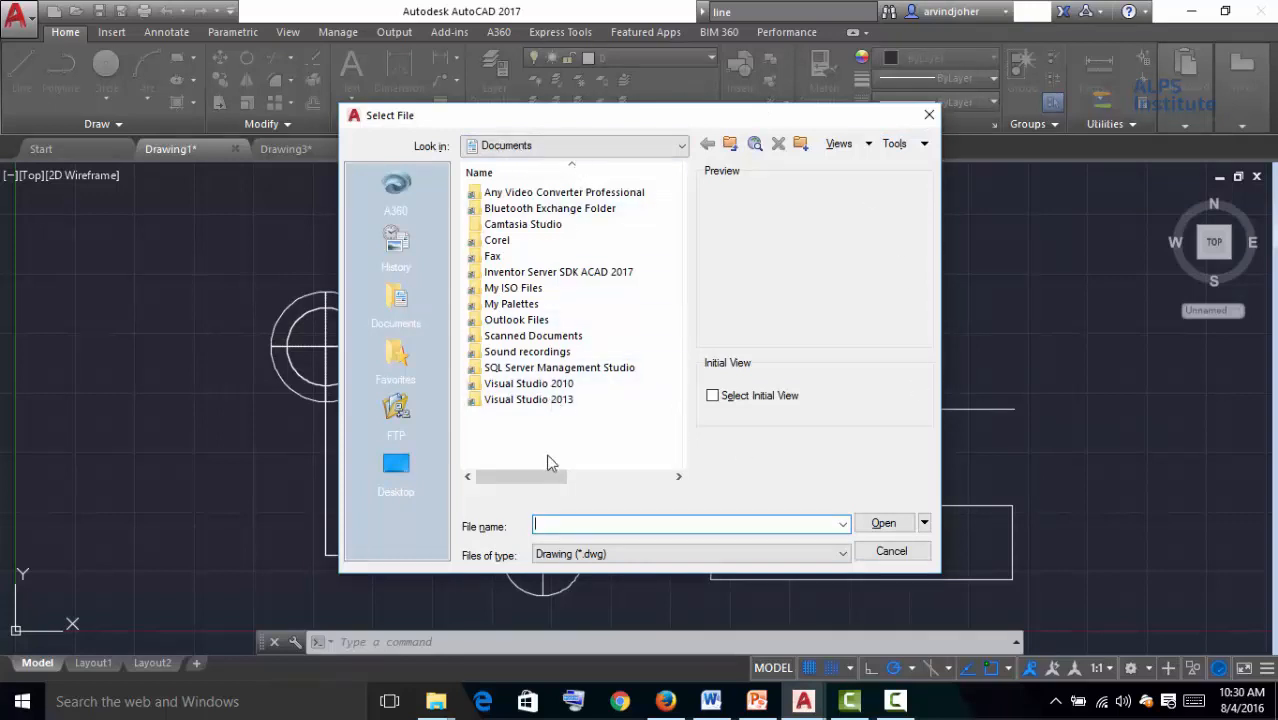
pyautogui.click(929, 116)
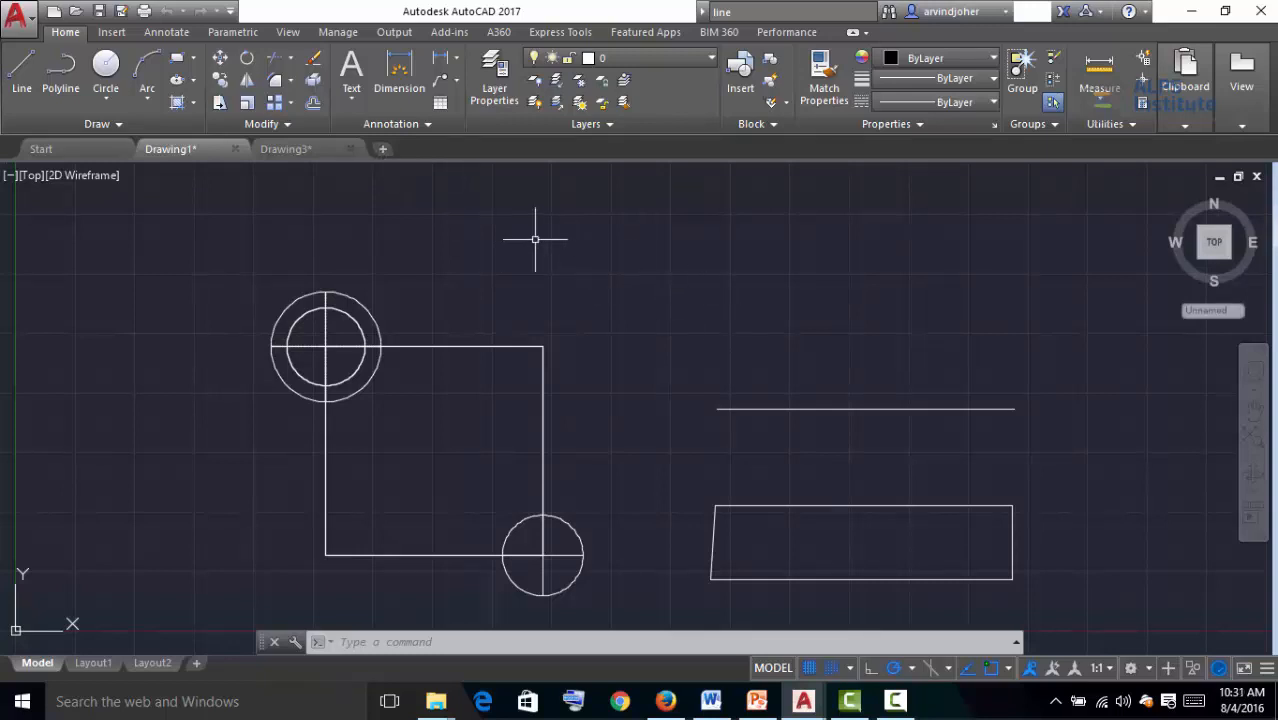
# Create a new drawing tab and switch between the Drawing1, Drawing3 and Drawing4 tabs
pyautogui.click(381, 149)
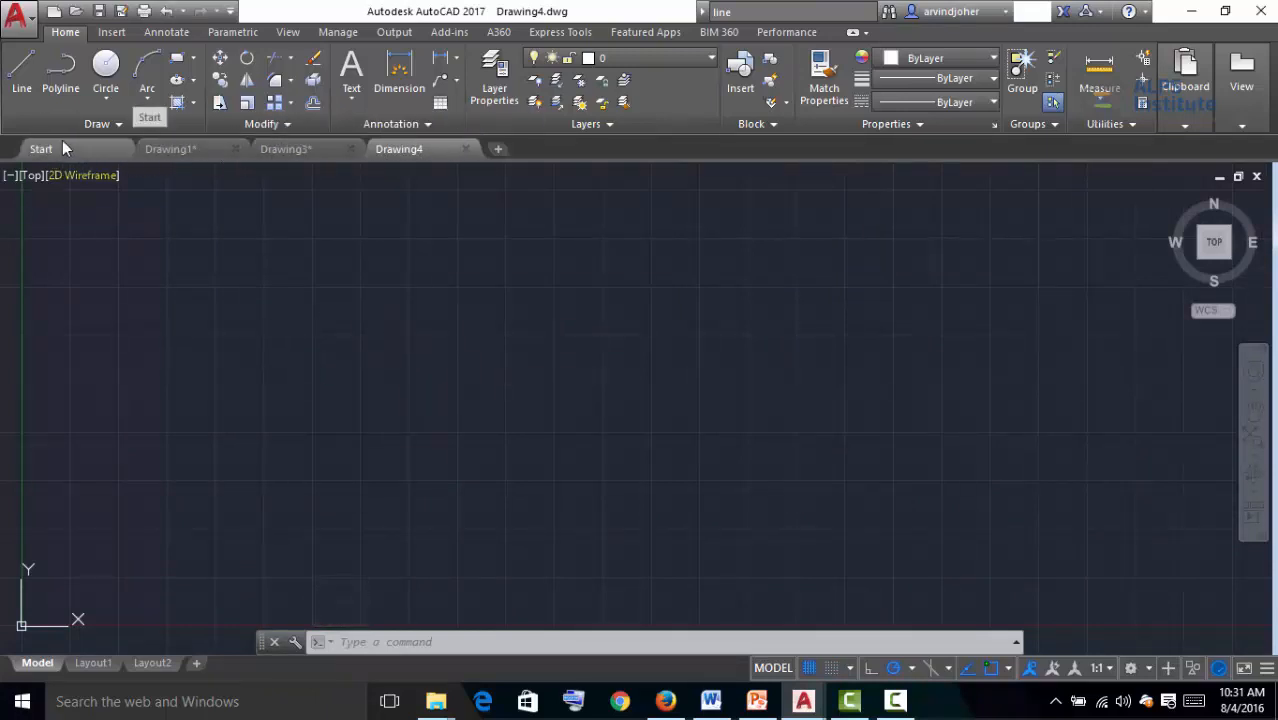
pyautogui.click(165, 150)
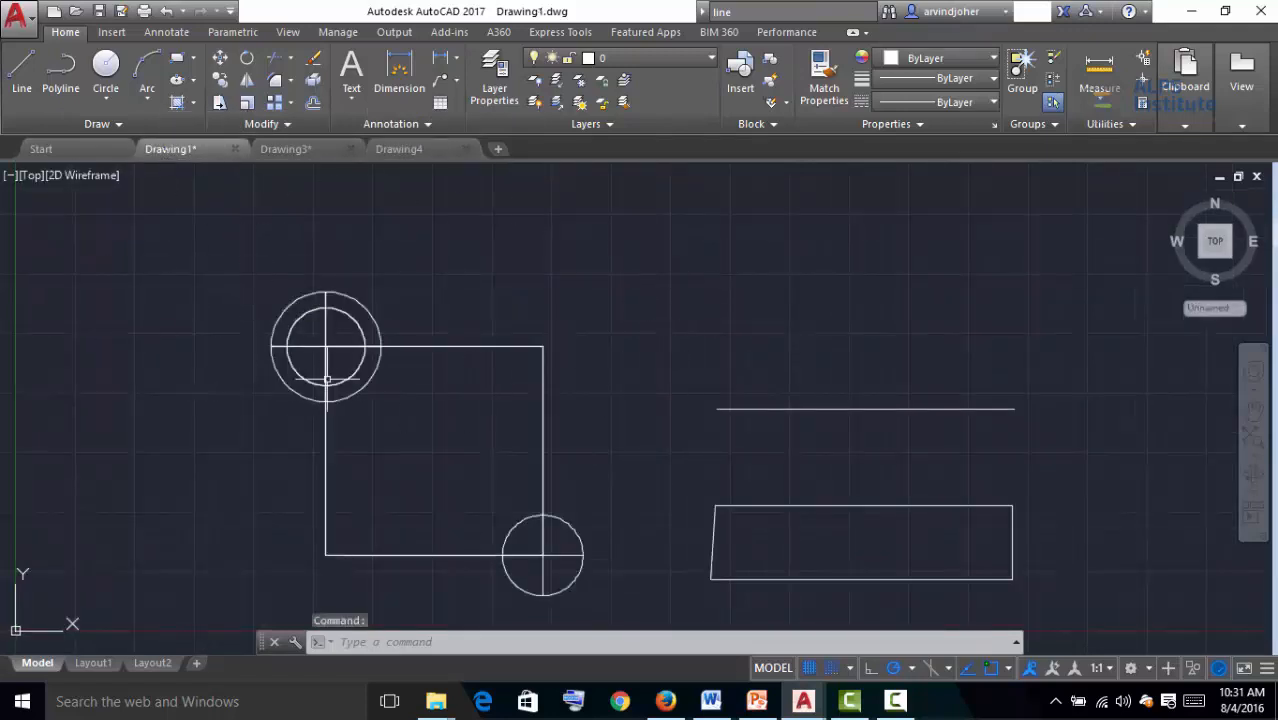
pyautogui.click(295, 152)
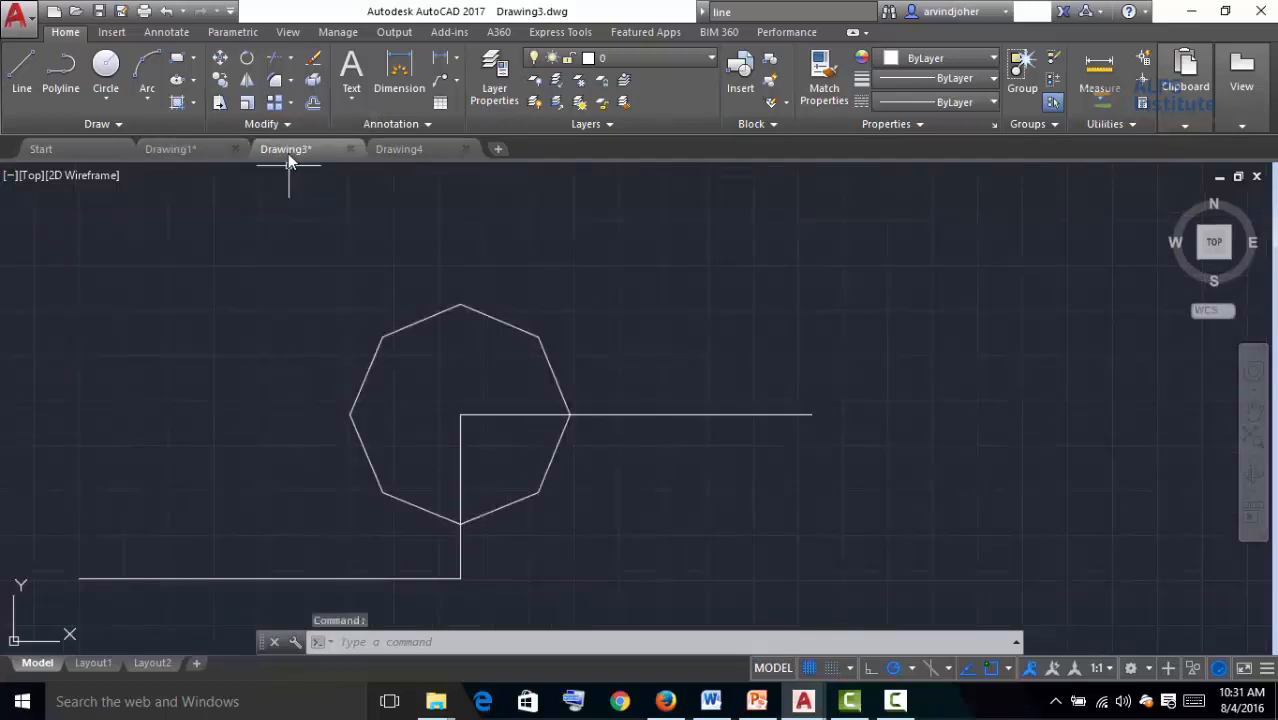
pyautogui.click(396, 151)
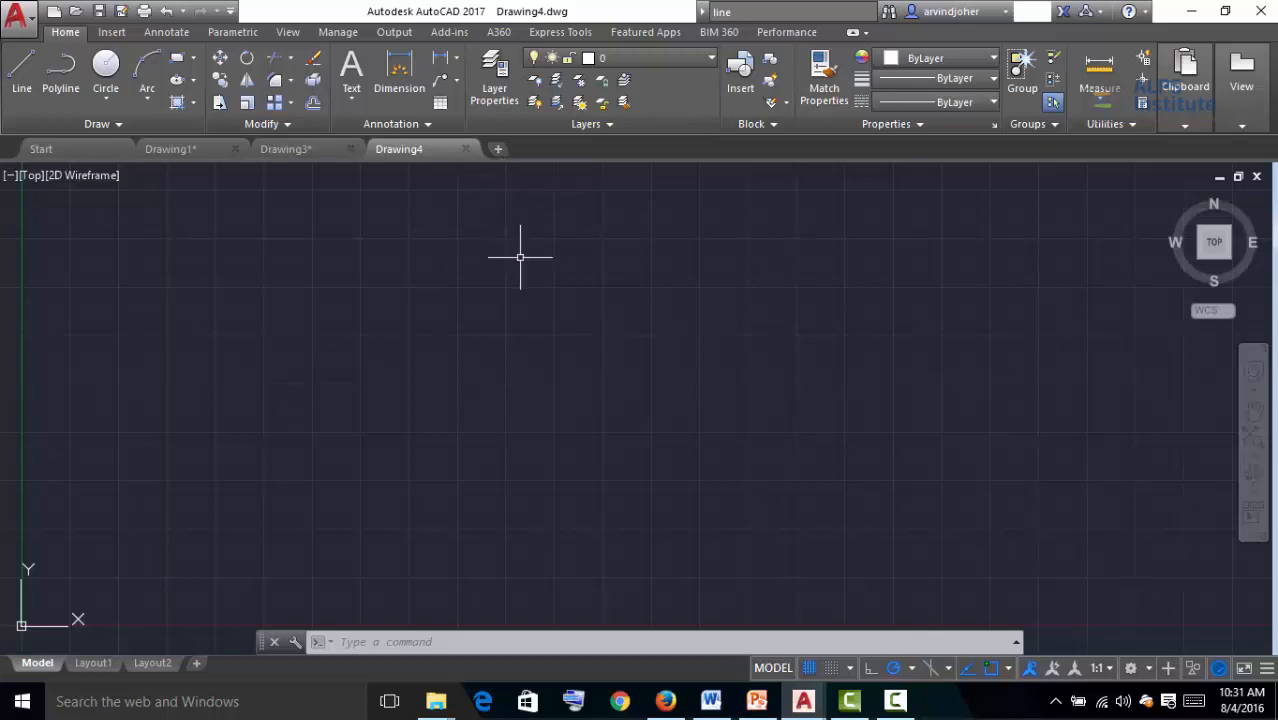
# Start another new blank drawing from the Start tab's Start Drawing tile
pyautogui.click(40, 148)
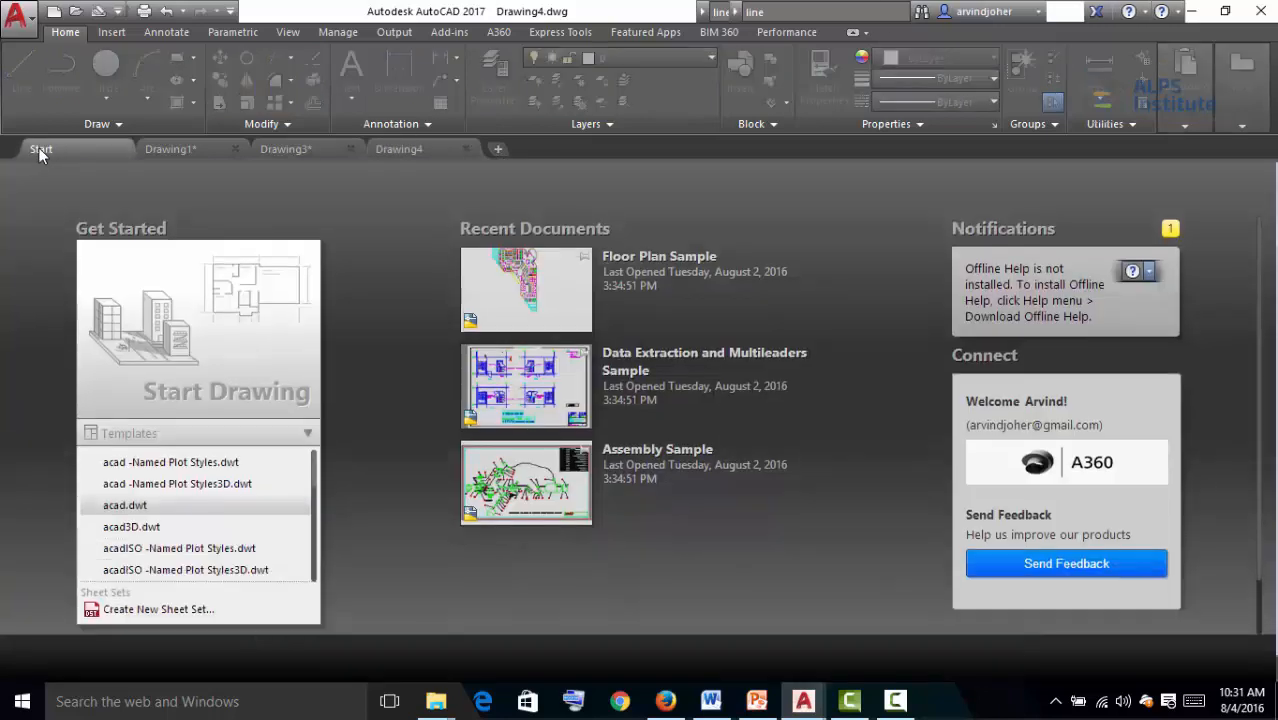
pyautogui.click(204, 366)
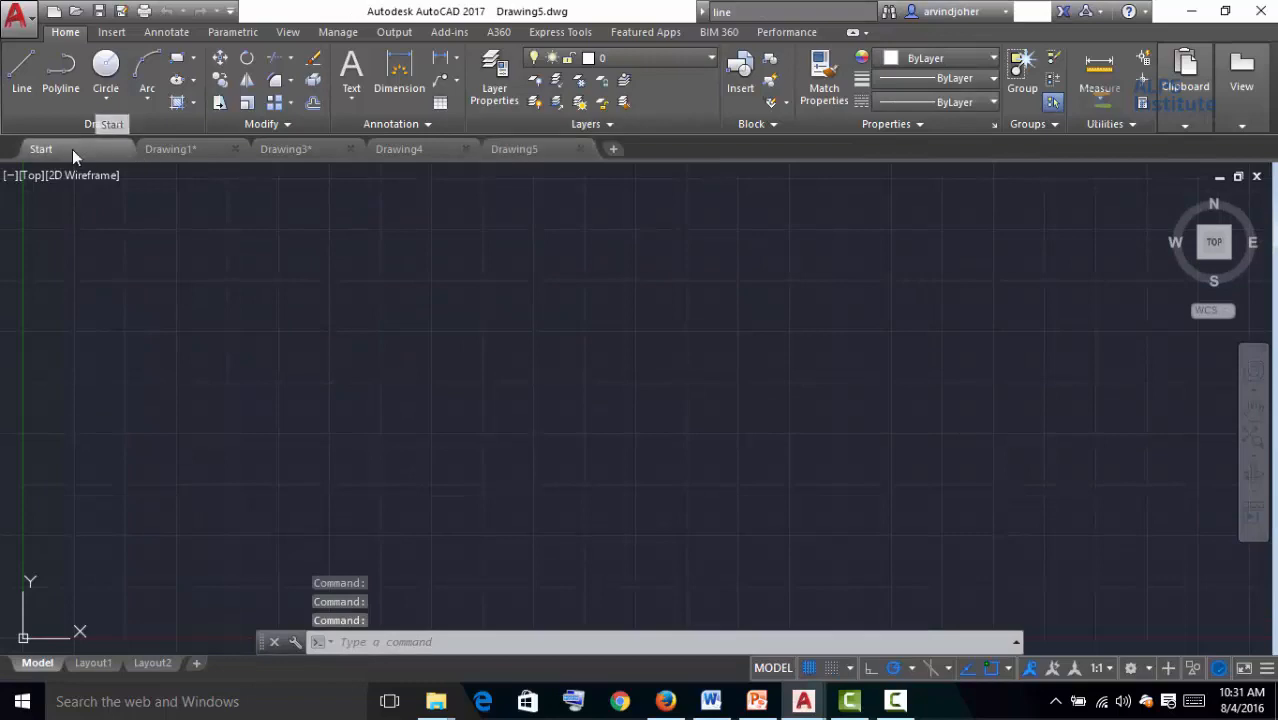
# Open the Open Files and Open a Sheet Set dialogs from the Start tab, cancelling each
pyautogui.click(42, 149)
pyautogui.click(156, 472)
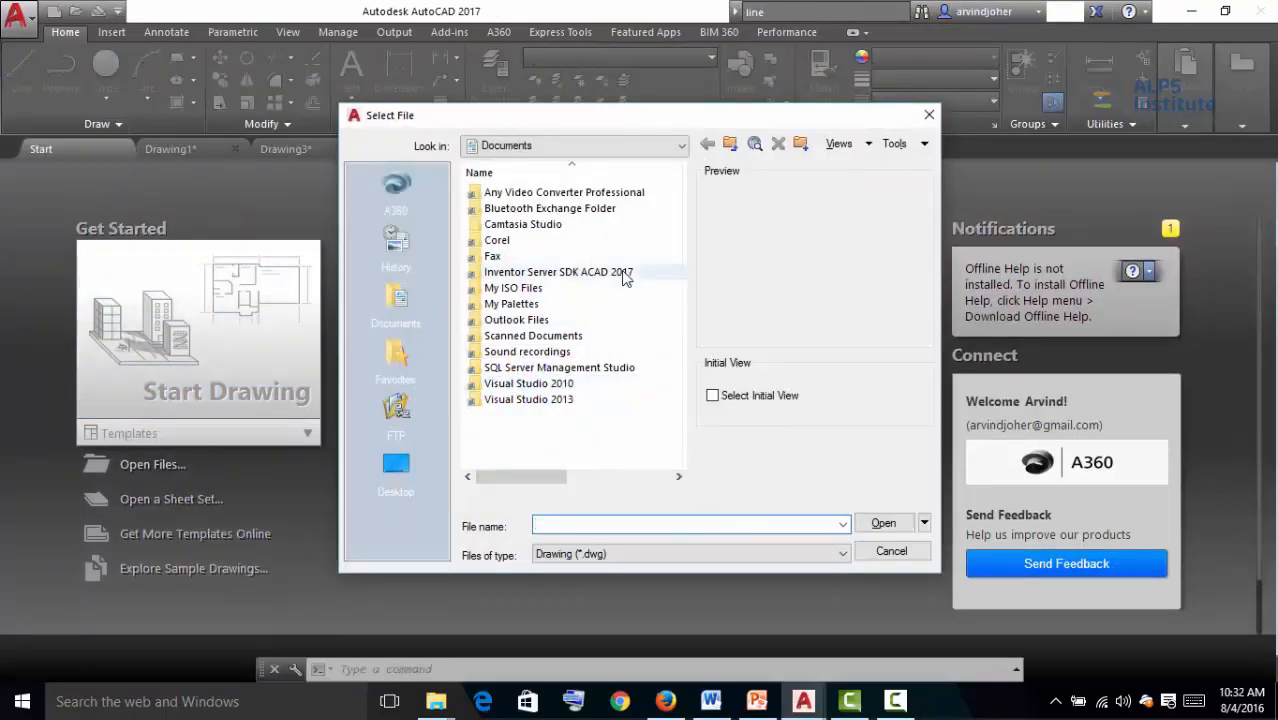
pyautogui.click(886, 553)
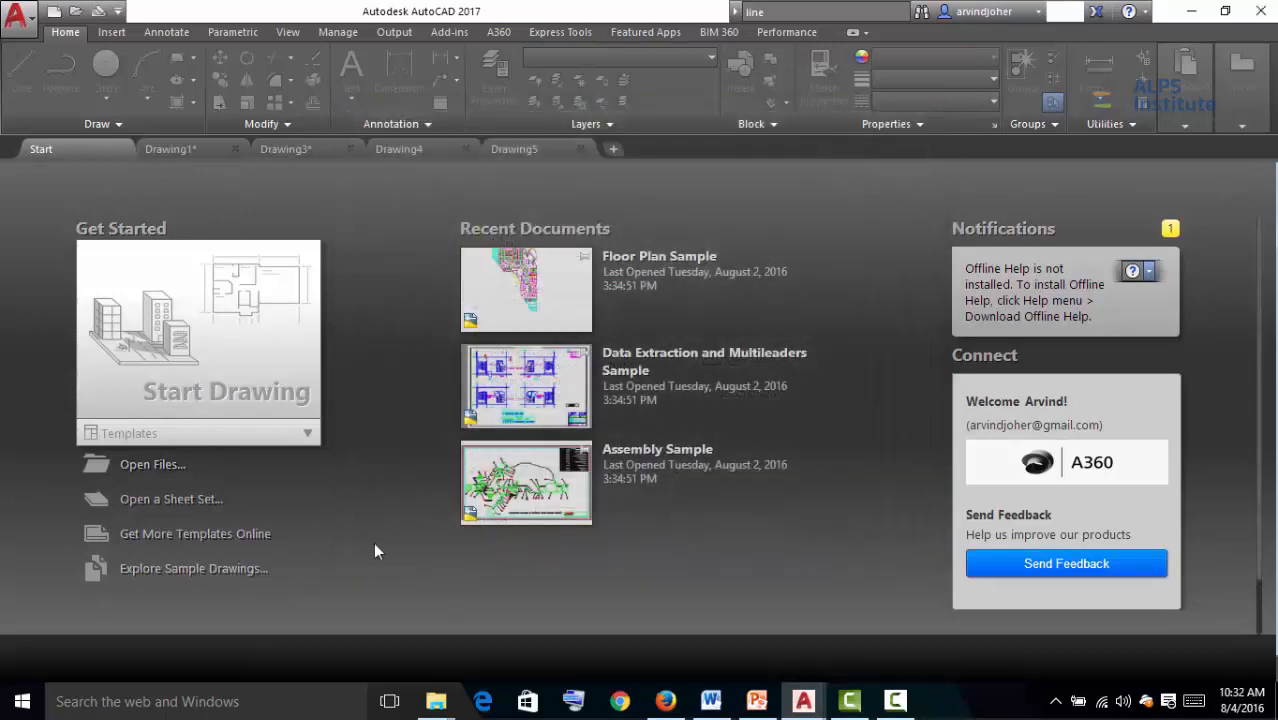
pyautogui.click(201, 508)
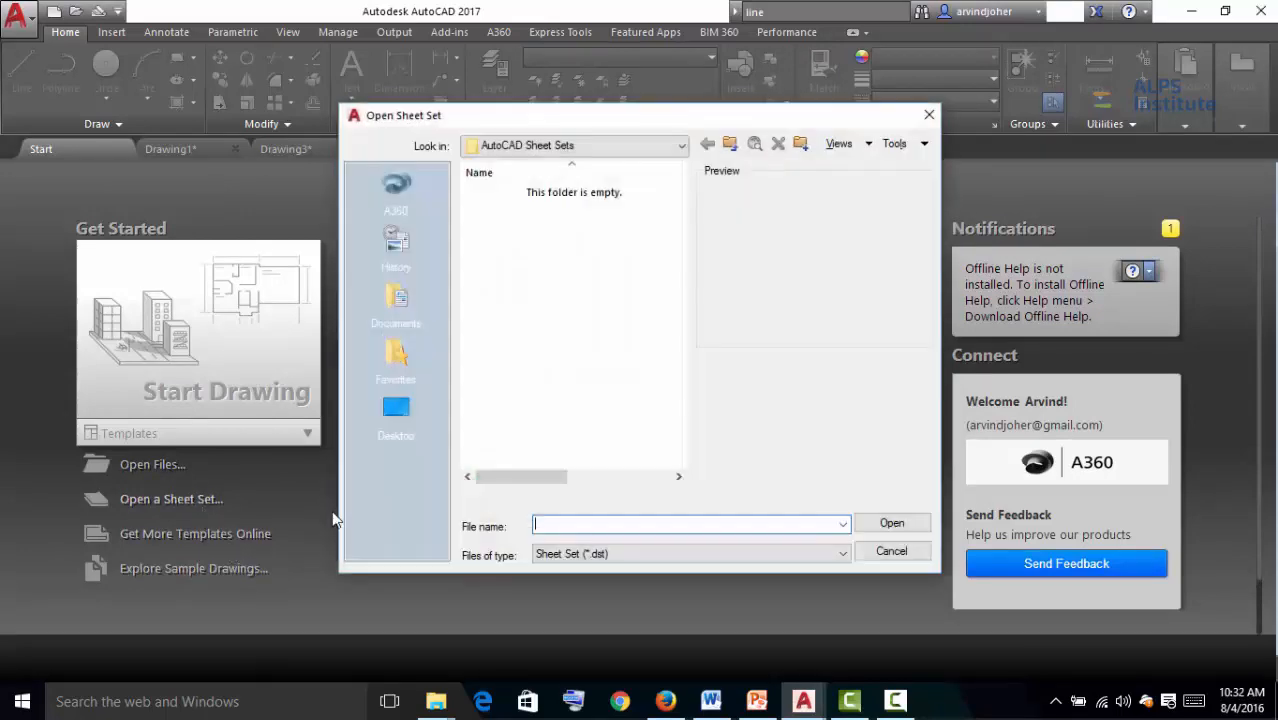
pyautogui.click(891, 551)
# Start a new drawing from the acad.dwt template in the Start tab's template list
pyautogui.click(163, 436)
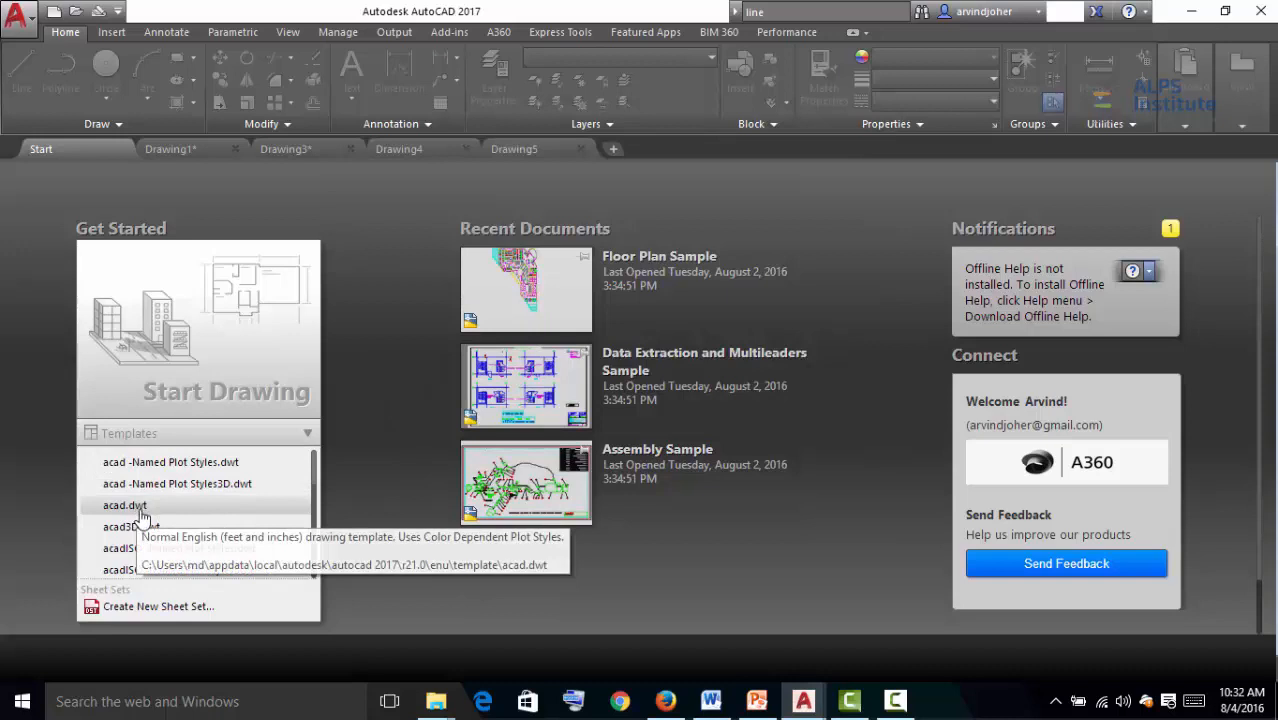
pyautogui.click(141, 515)
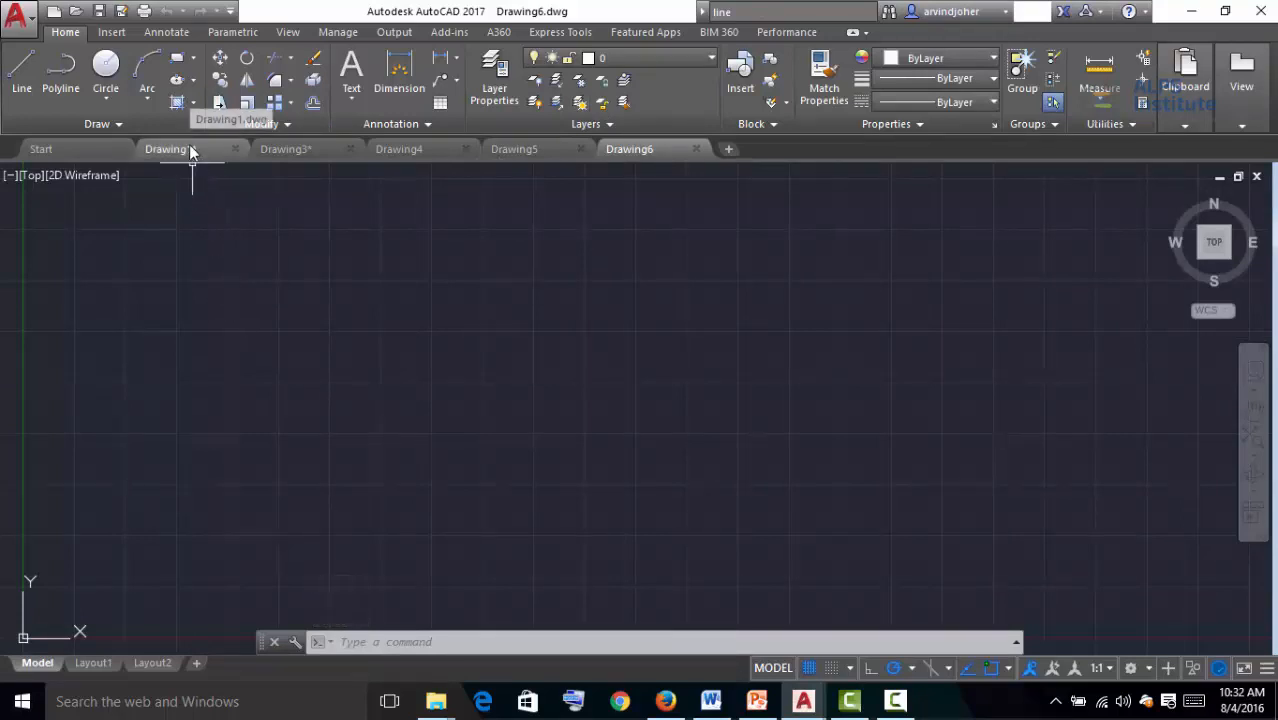
# Preview the Model, Layout1 and Layout2 spaces of Drawing1 from its file tab thumbnails
pyautogui.moveTo(190, 146)
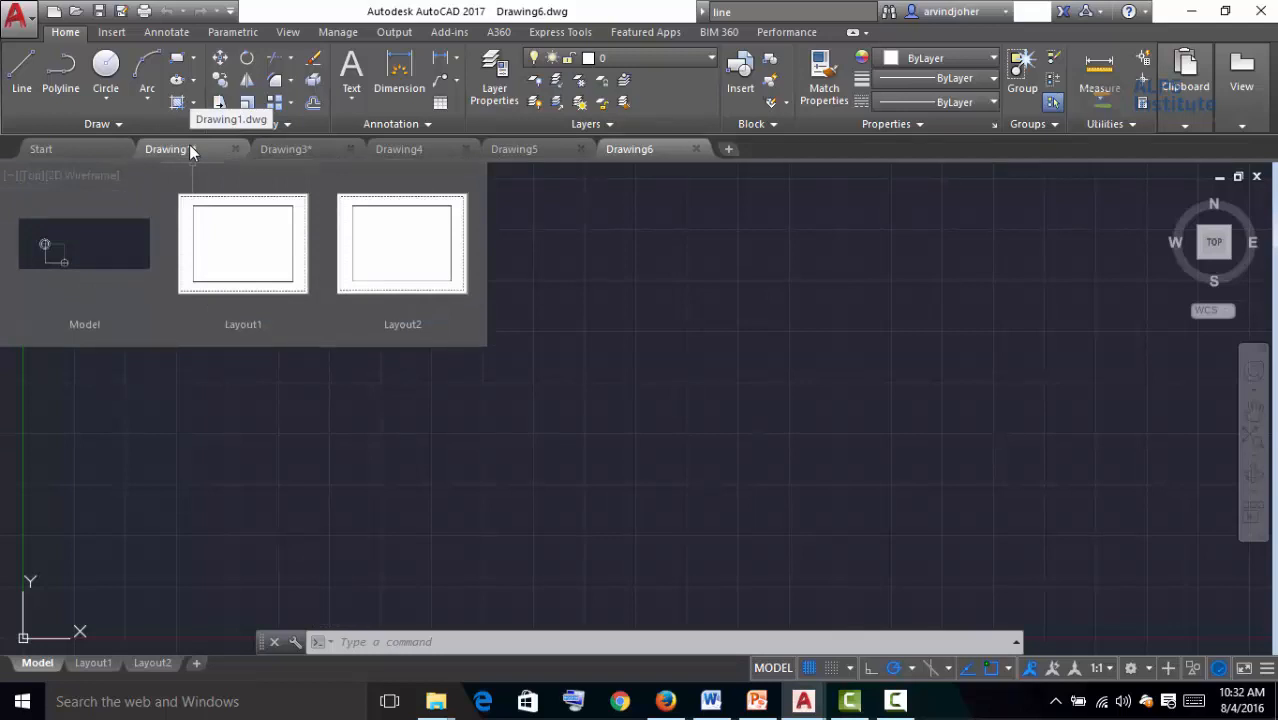
pyautogui.moveTo(96, 244)
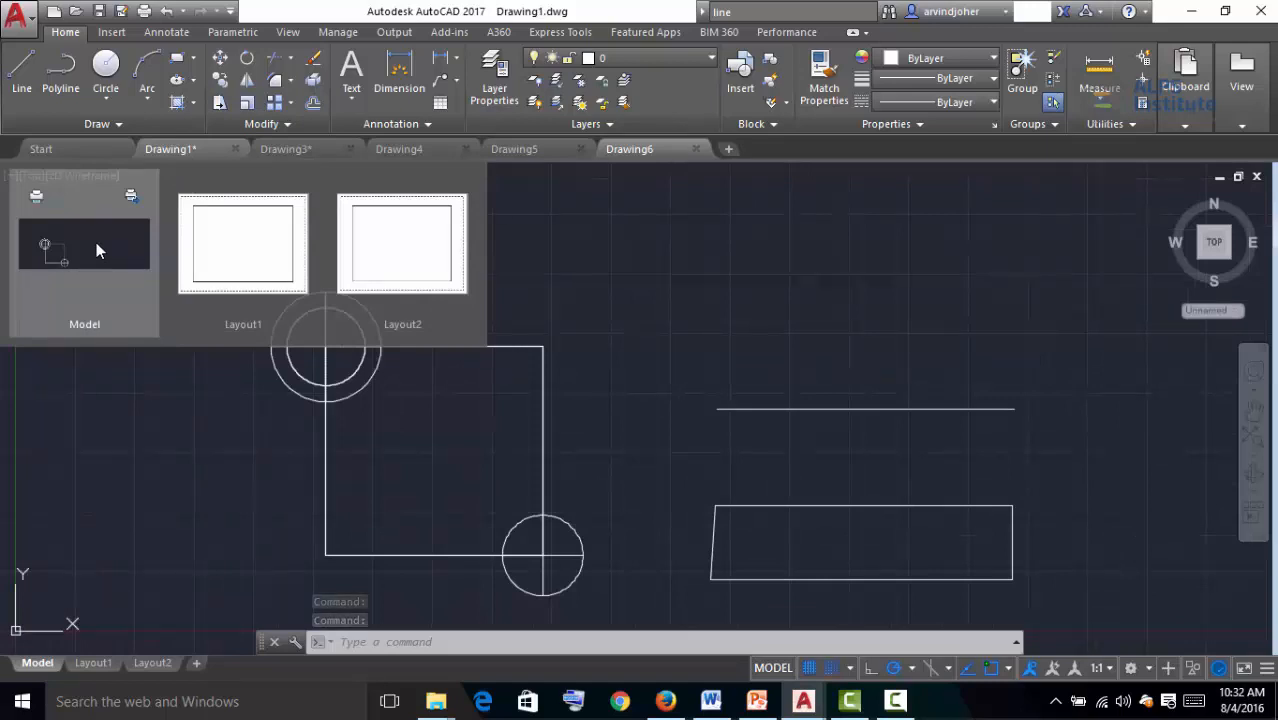
pyautogui.moveTo(216, 254)
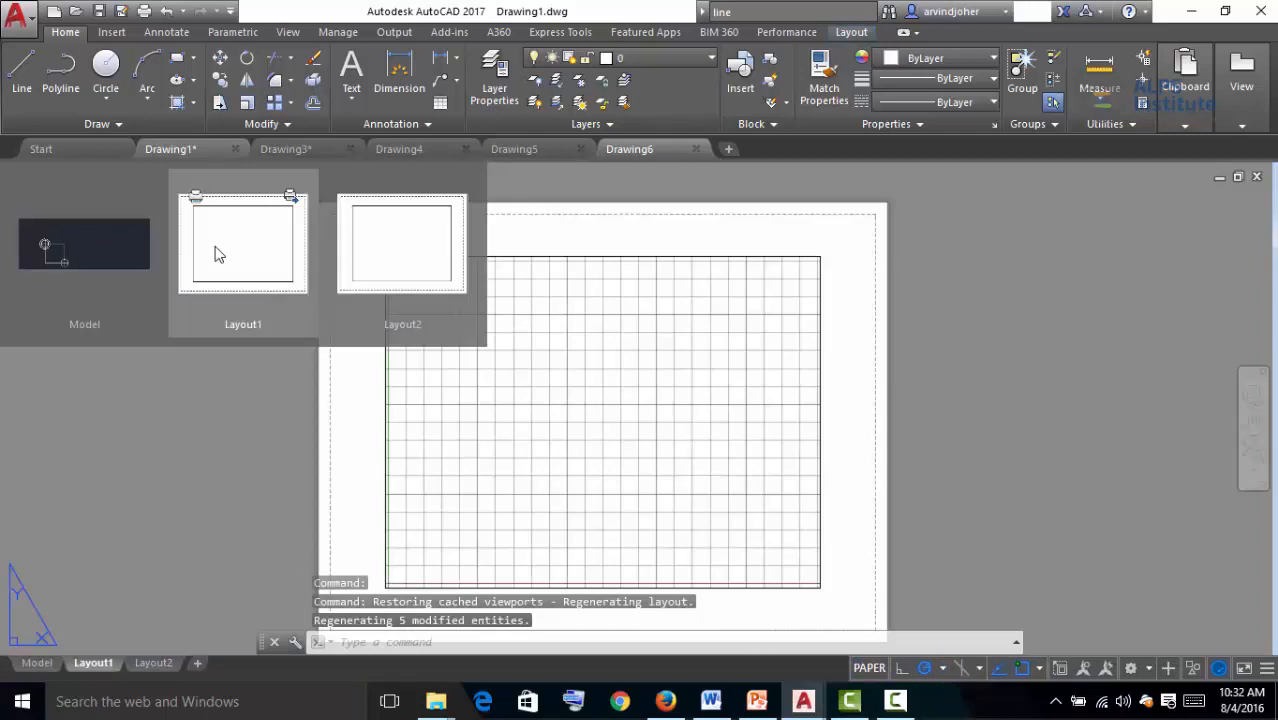
pyautogui.moveTo(410, 265)
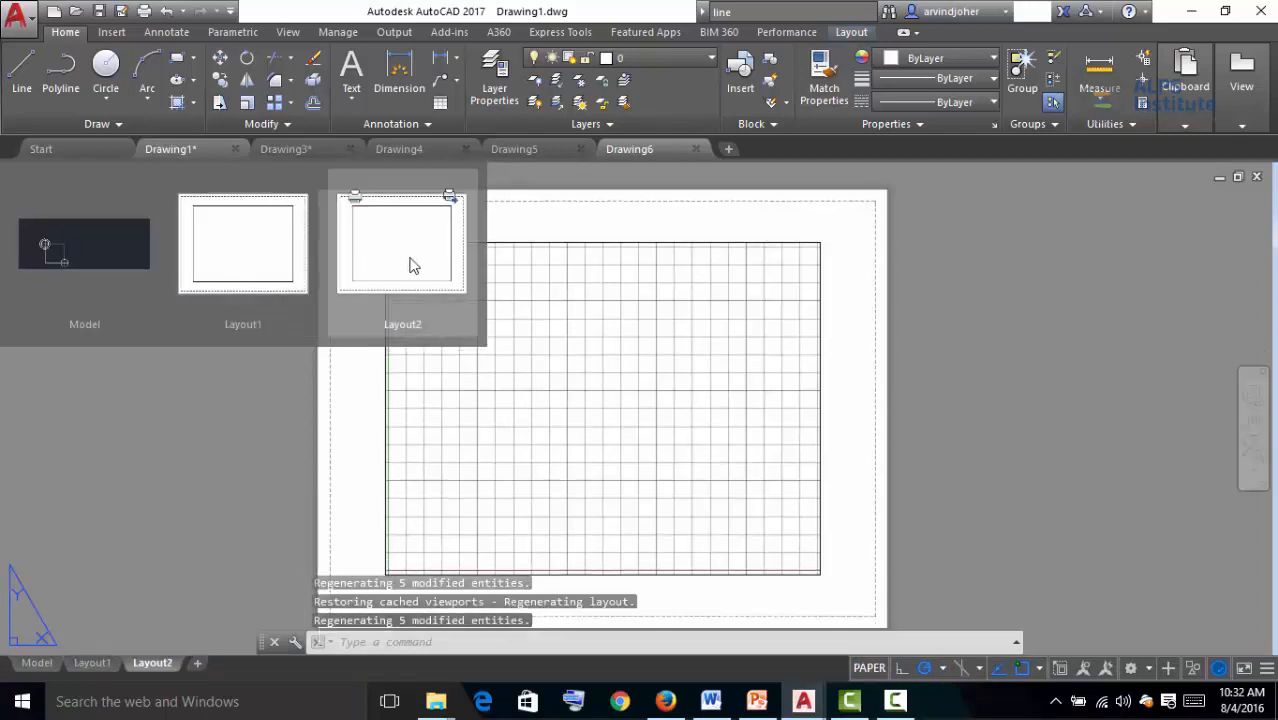